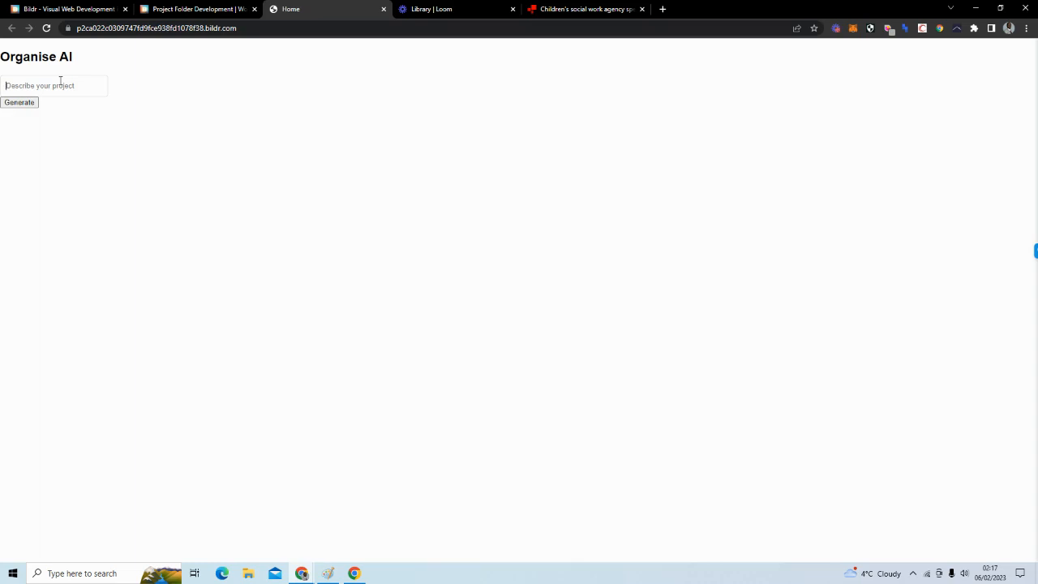
- Generate a folder structure in Organise AI for the project description "UX Research"
text(UX Research)
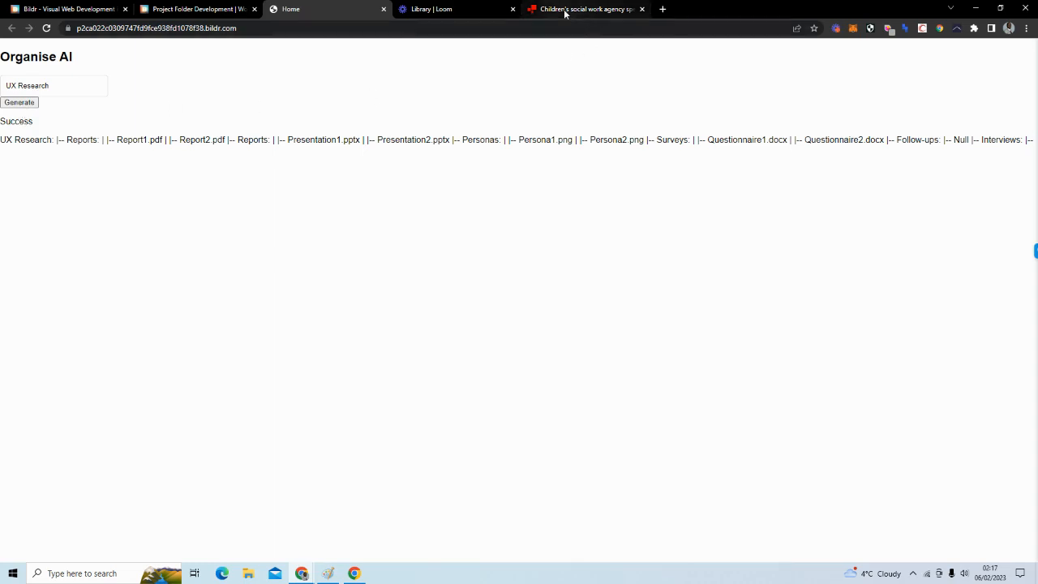
- Switch to the BBC News article on children's social work agency spending and read through its opening paragraphs
mouse_move(564, 13)
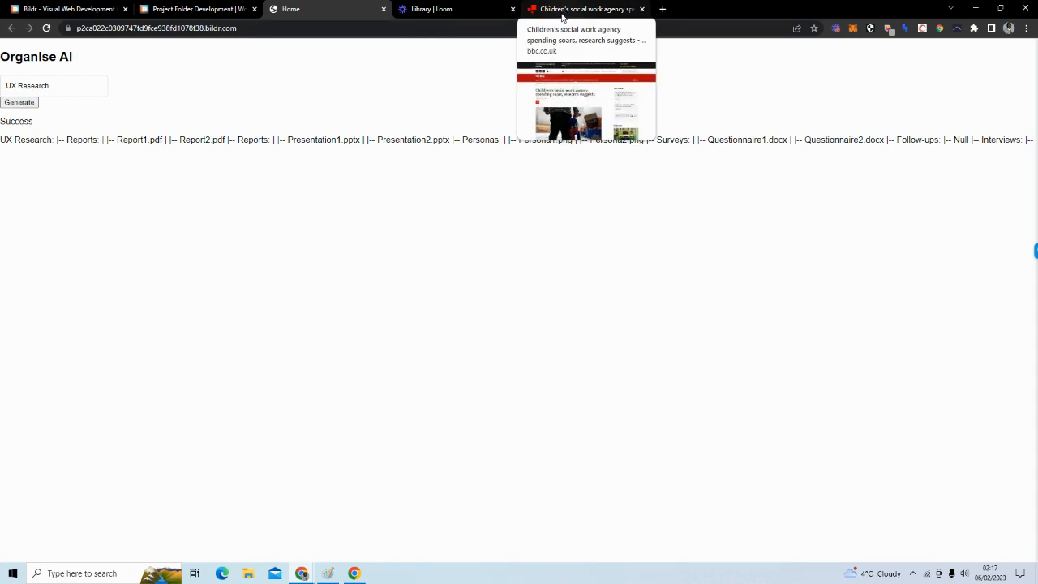
click(561, 13)
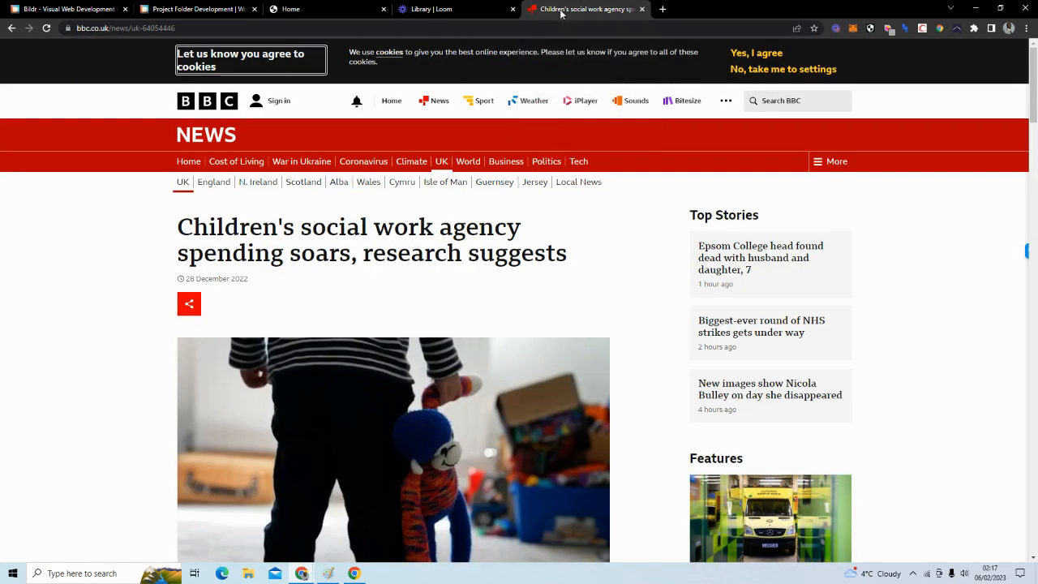
scroll(290, 158, down, 6)
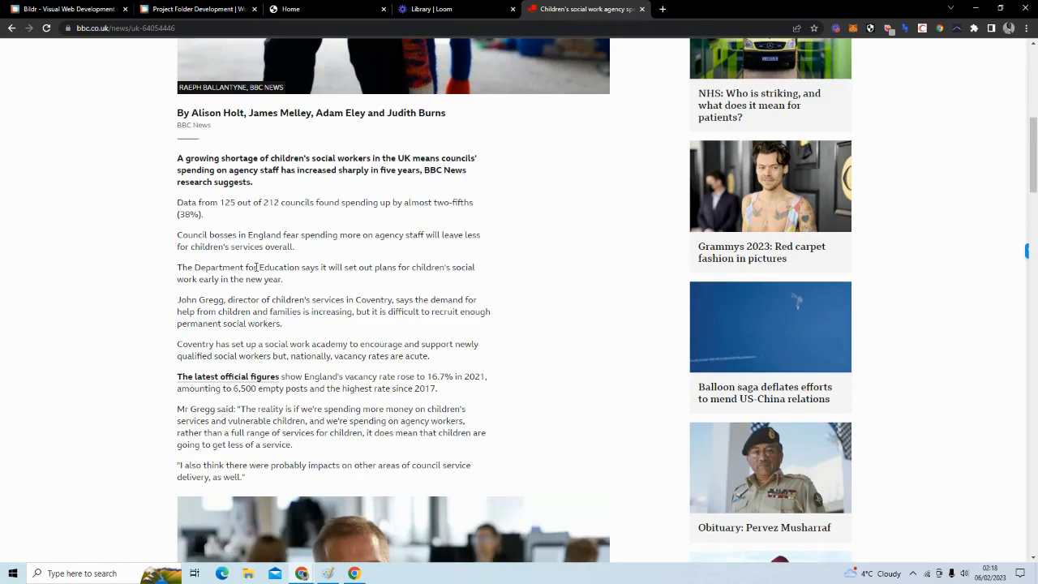
scroll(280, 252, up, 1)
scroll(280, 250, up, 2)
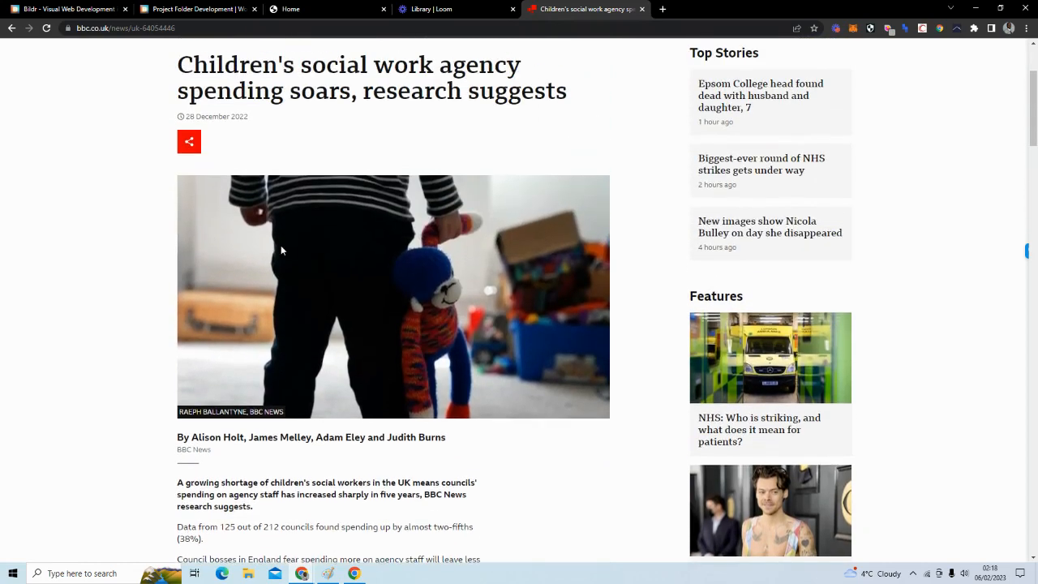
scroll(280, 248, down, 2)
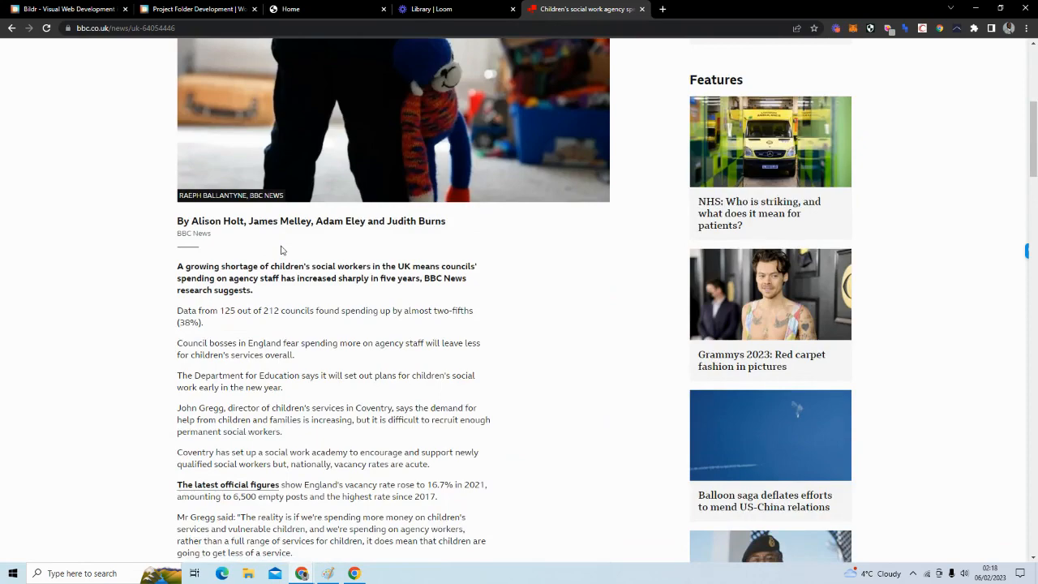
scroll(280, 248, down, 1)
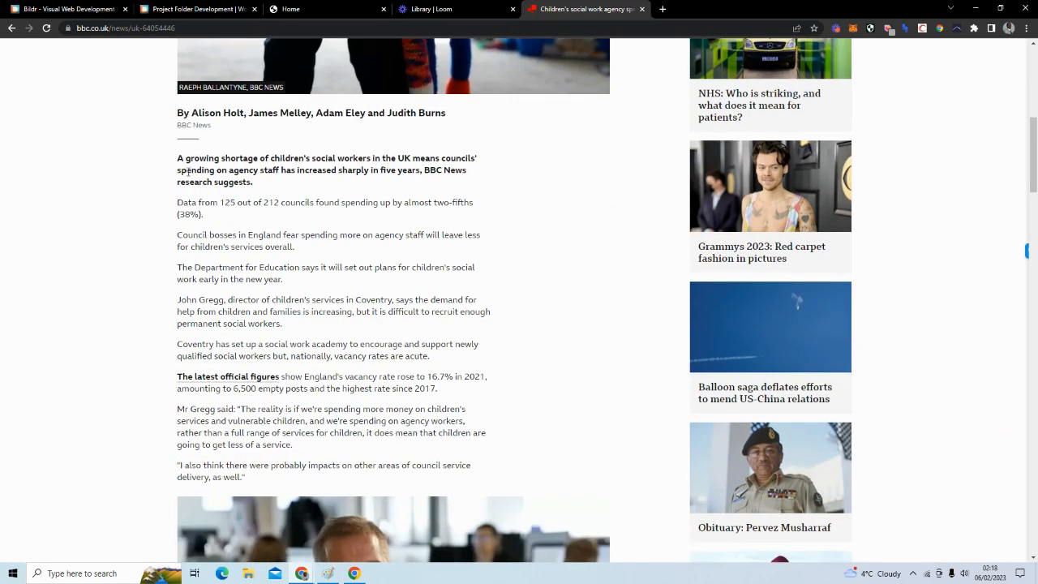
scroll(189, 176, up, 3)
scroll(189, 176, up, 2)
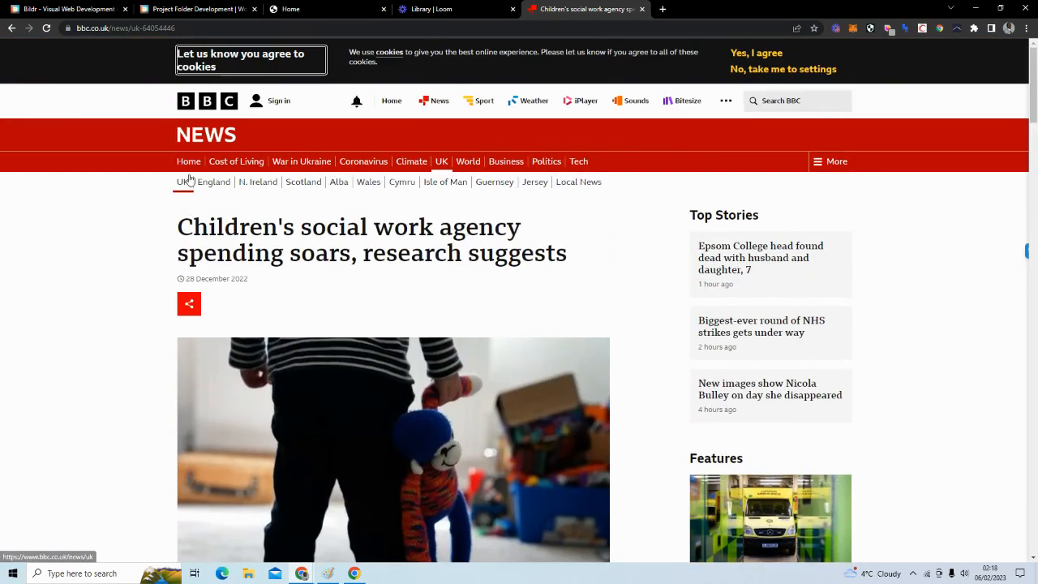
scroll(189, 174, down, 1)
scroll(189, 173, down, 2)
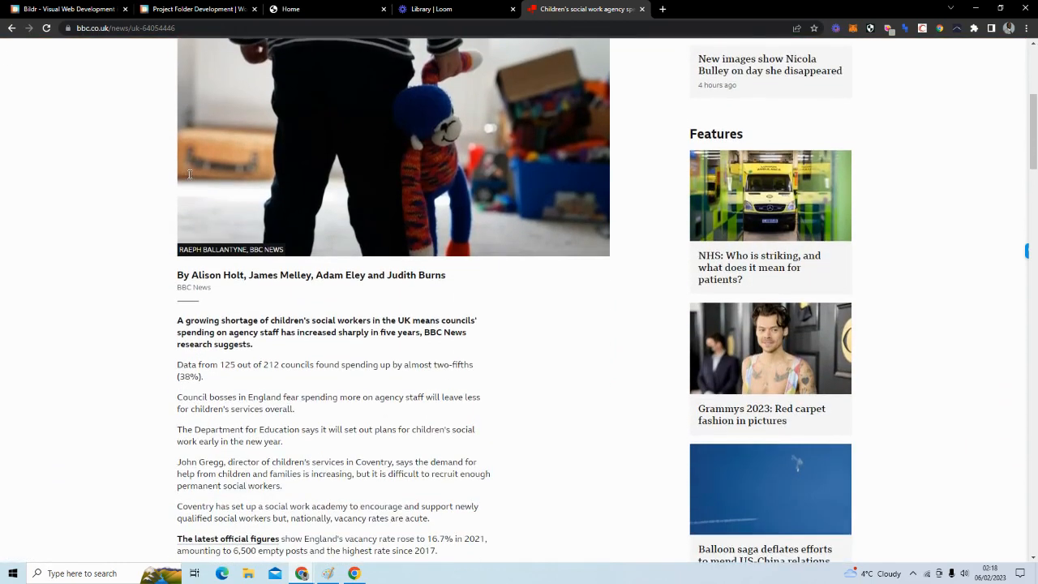
scroll(190, 177, down, 2)
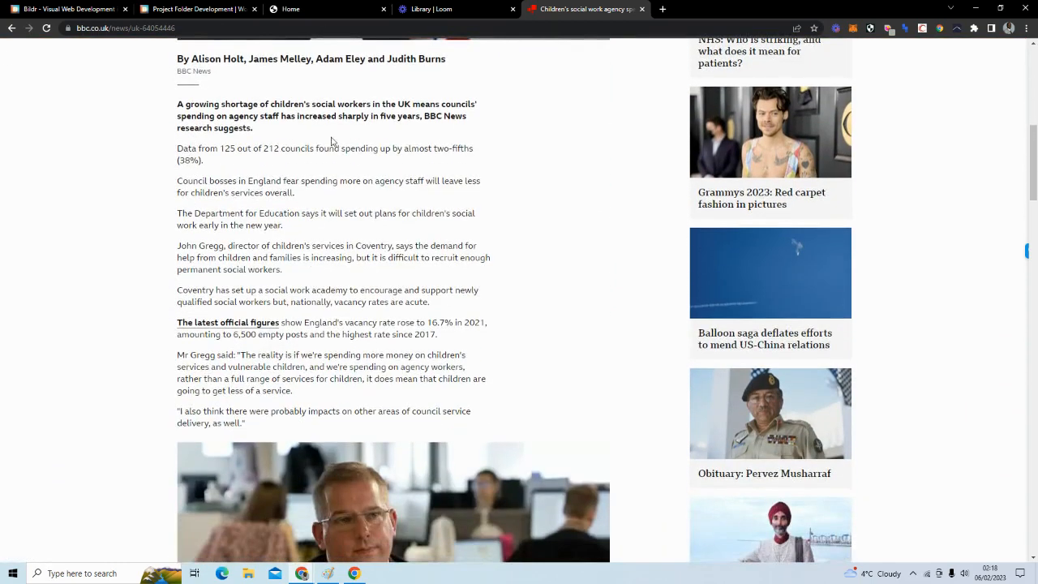
- Open the Zimplifai extension and simplify the article text from "A growing shortage" through "delivery, as well."
click(922, 29)
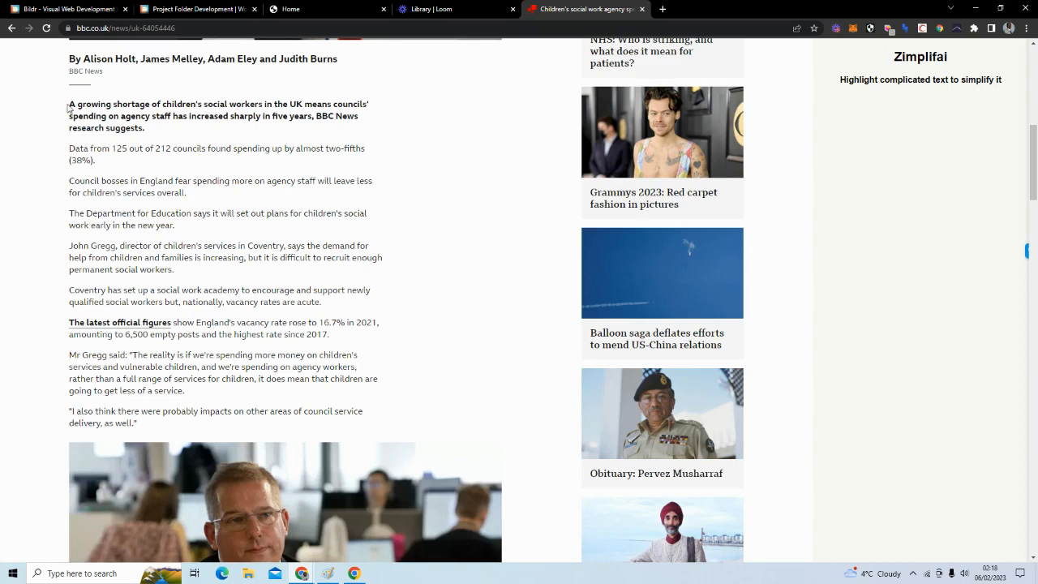
drag(69, 105, 190, 430)
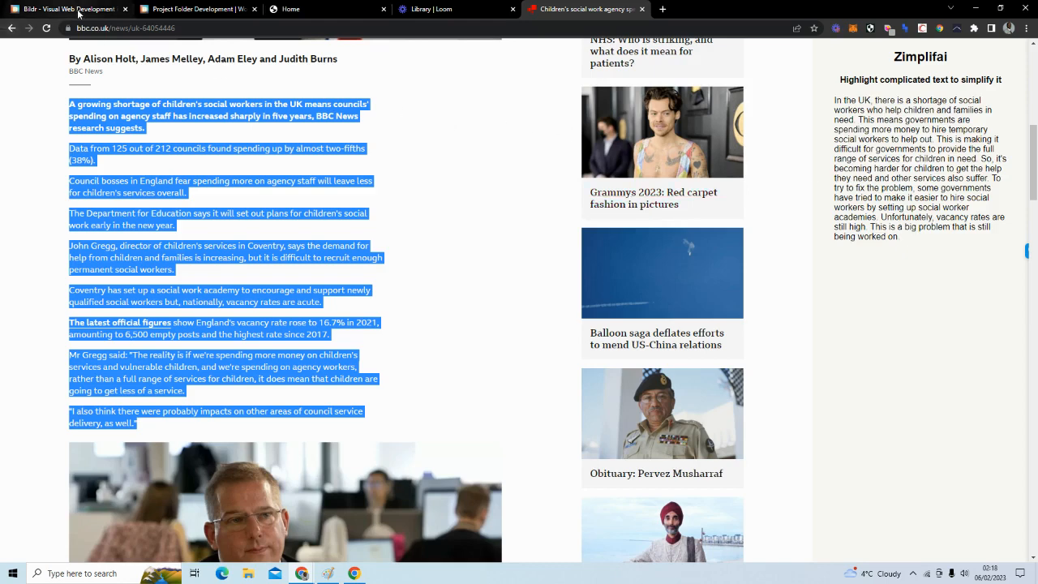
- Switch to the Bildr website, look over its homepage and open the studio
click(58, 14)
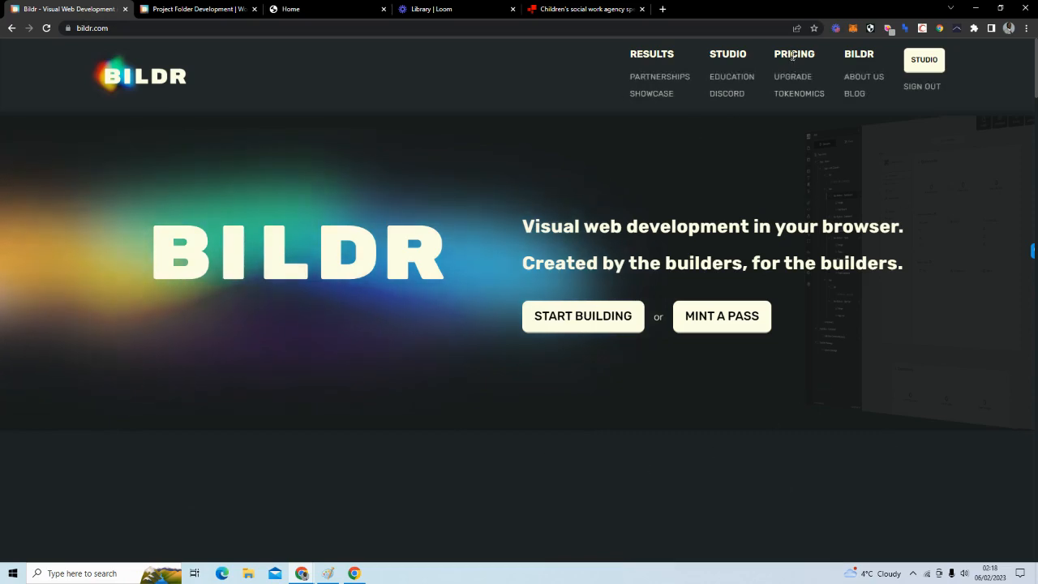
scroll(474, 306, down, 5)
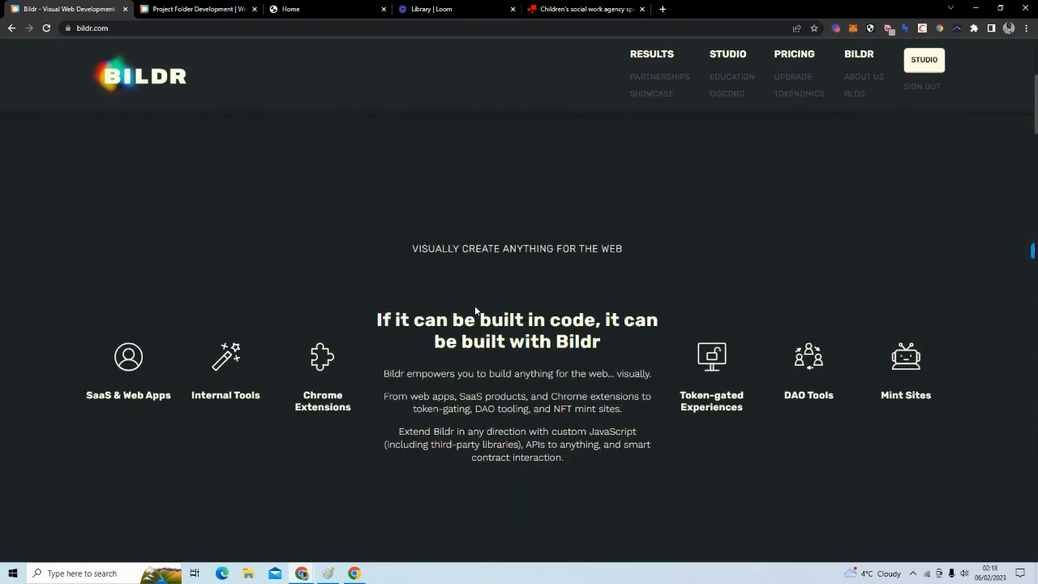
scroll(474, 306, up, 5)
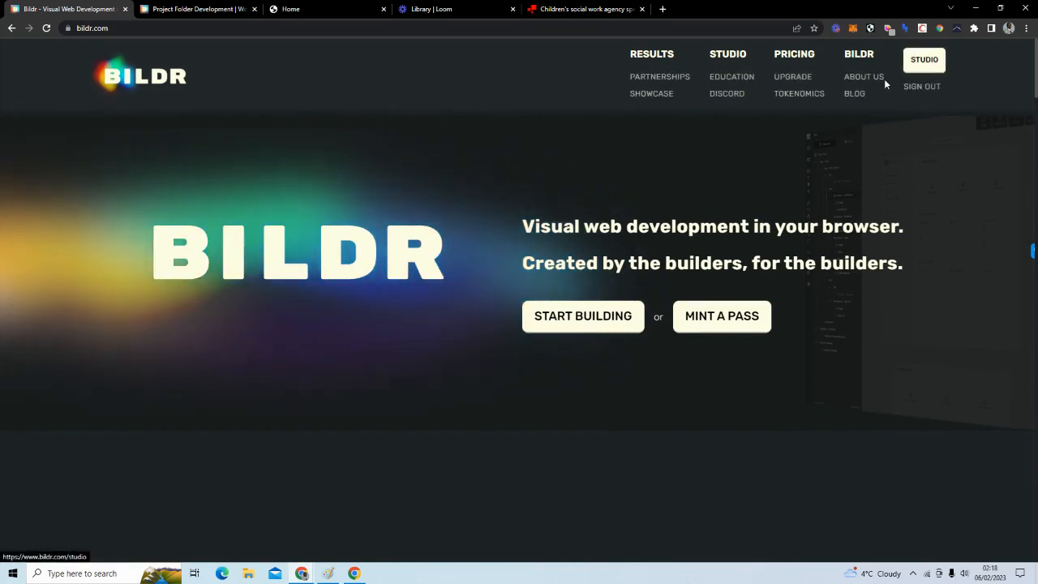
click(923, 60)
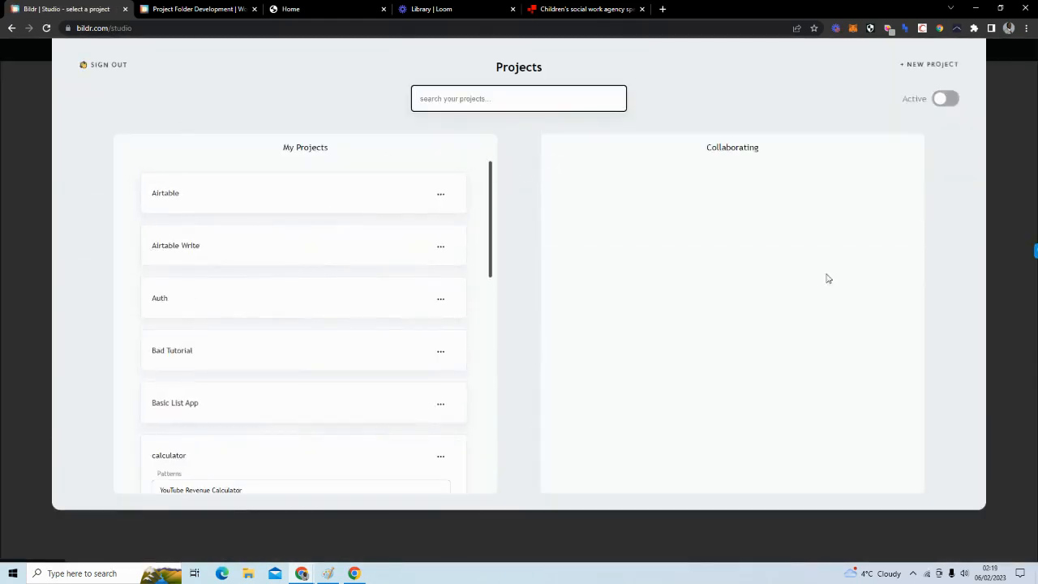
- Create a new project named "AI Application Tutorial" from the Blank Project template in the Europe region
click(923, 68)
click(779, 165)
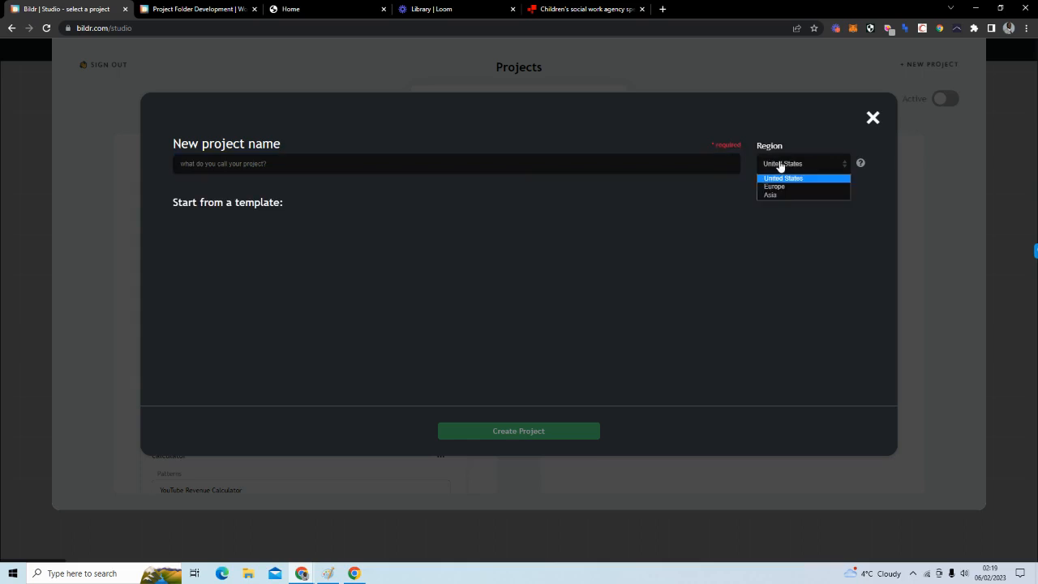
click(783, 190)
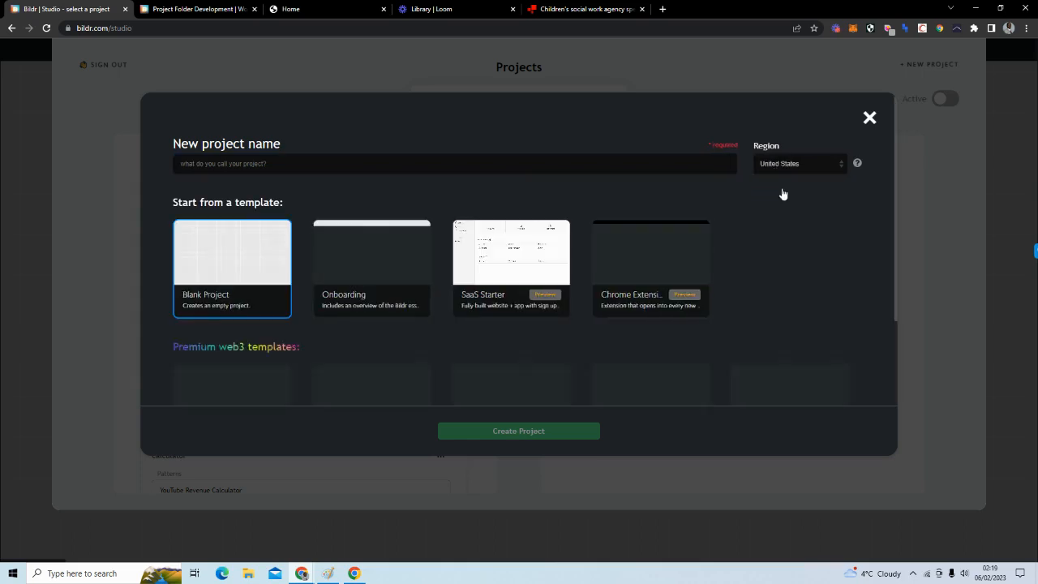
click(559, 164)
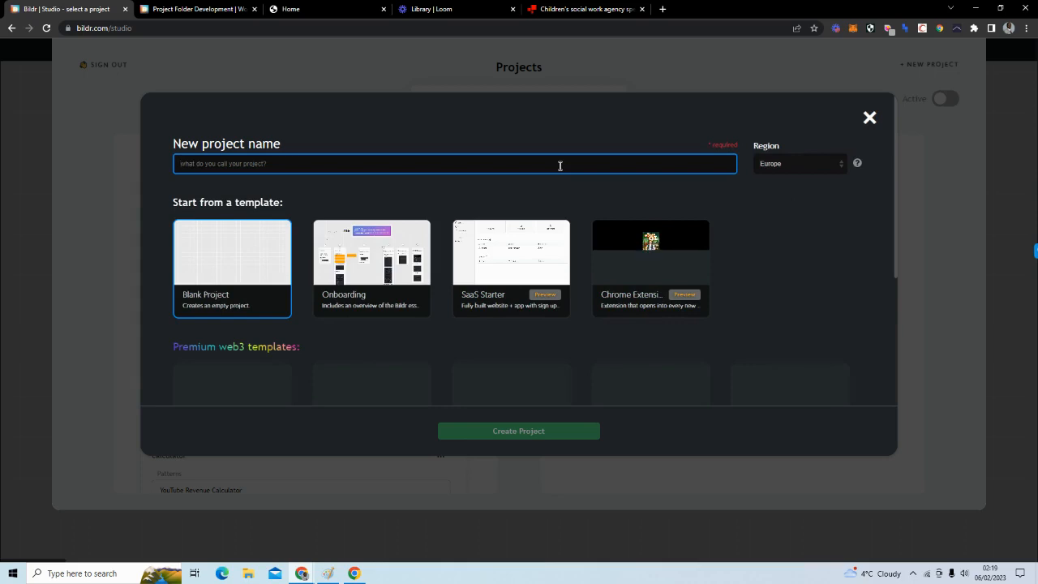
text(AI Appli)
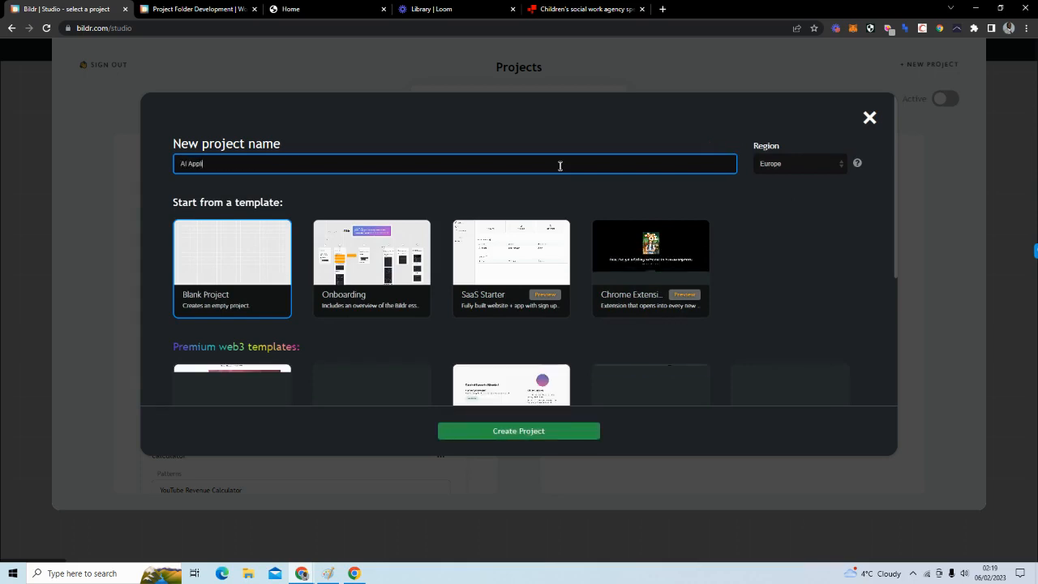
text(cation Tu)
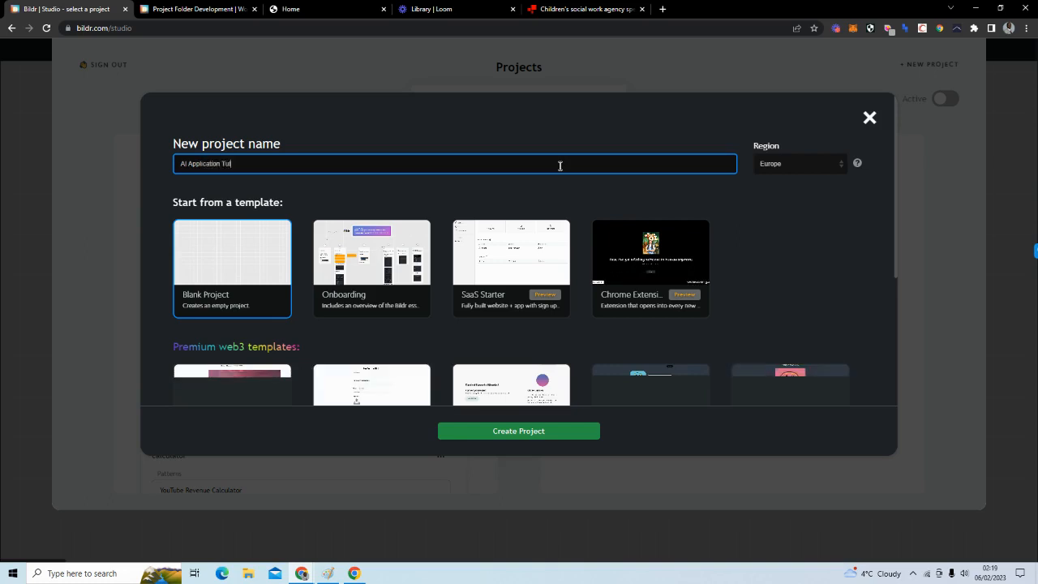
text(torial)
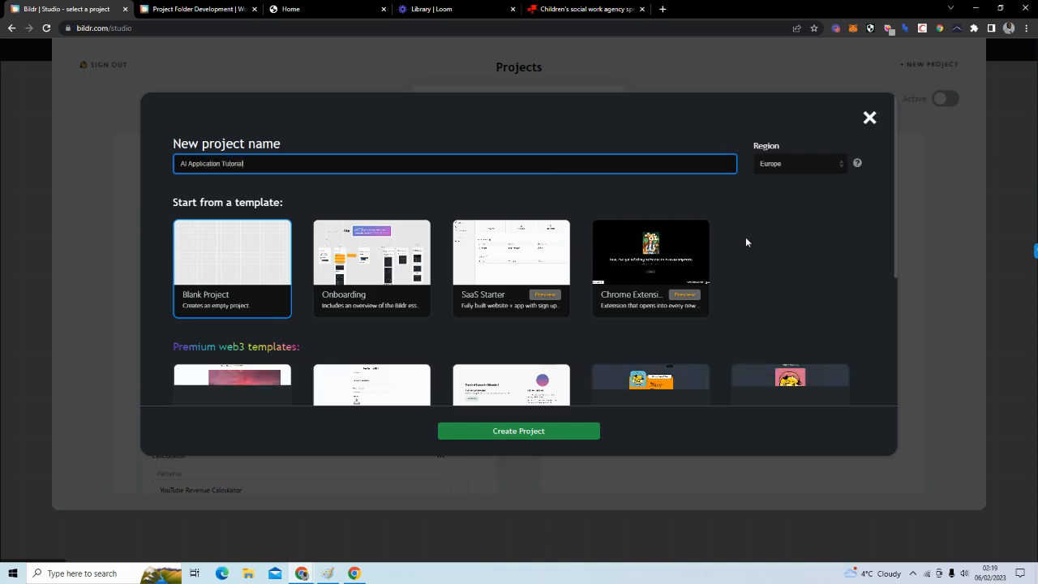
click(561, 429)
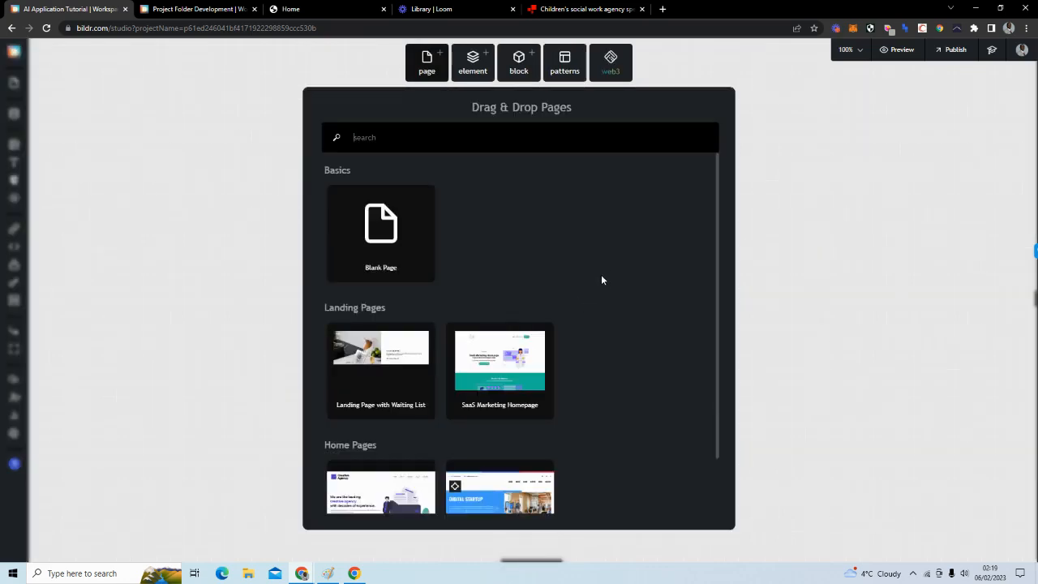
- Add a Blank Page from the Basics group to the project canvas
scroll(600, 280, down, 1)
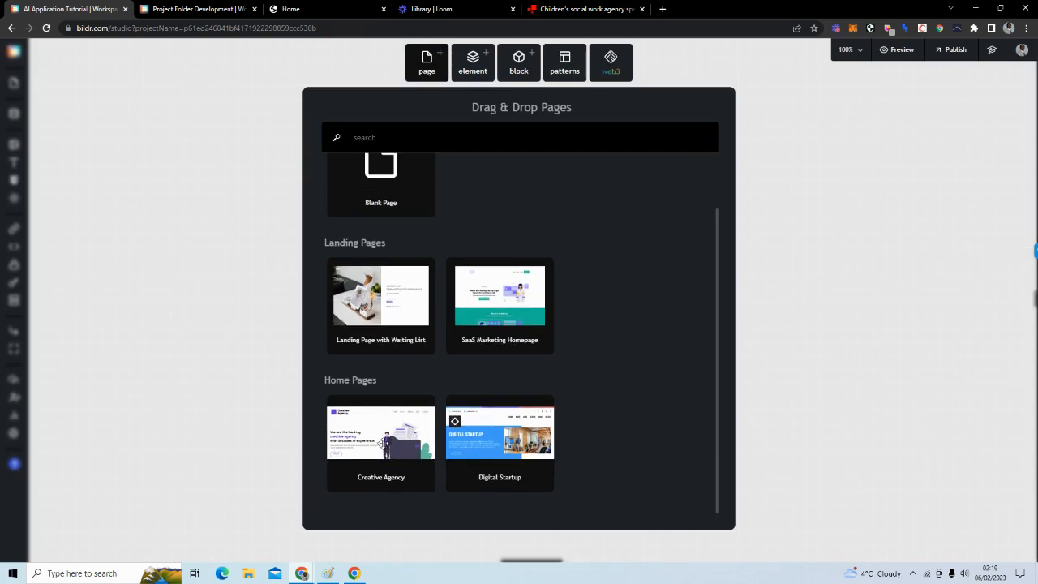
scroll(390, 301, up, 1)
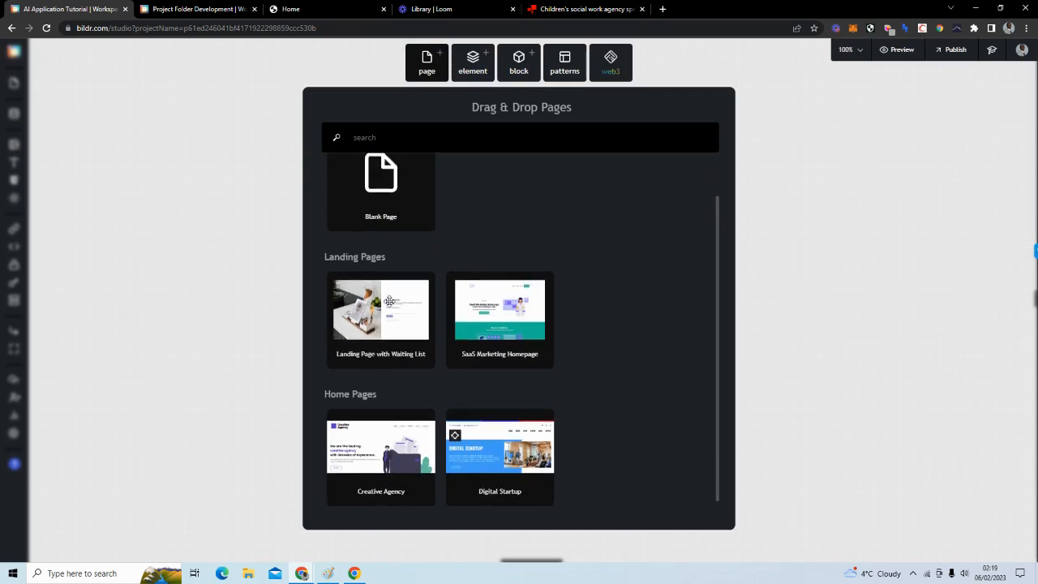
scroll(390, 301, up, 1)
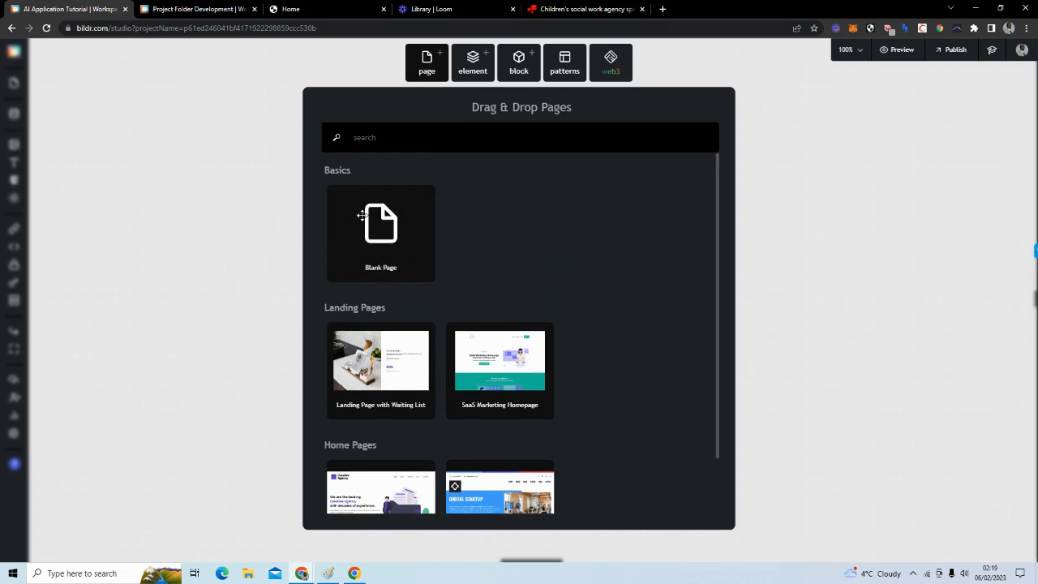
drag(367, 228, 370, 231)
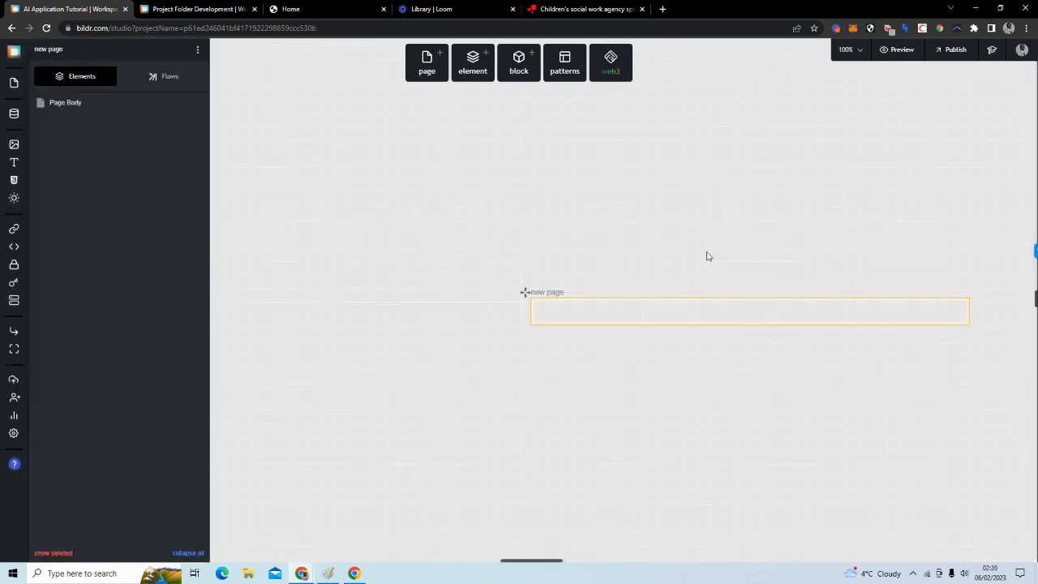
- Rename the new page as "Home"
drag(530, 561, 540, 561)
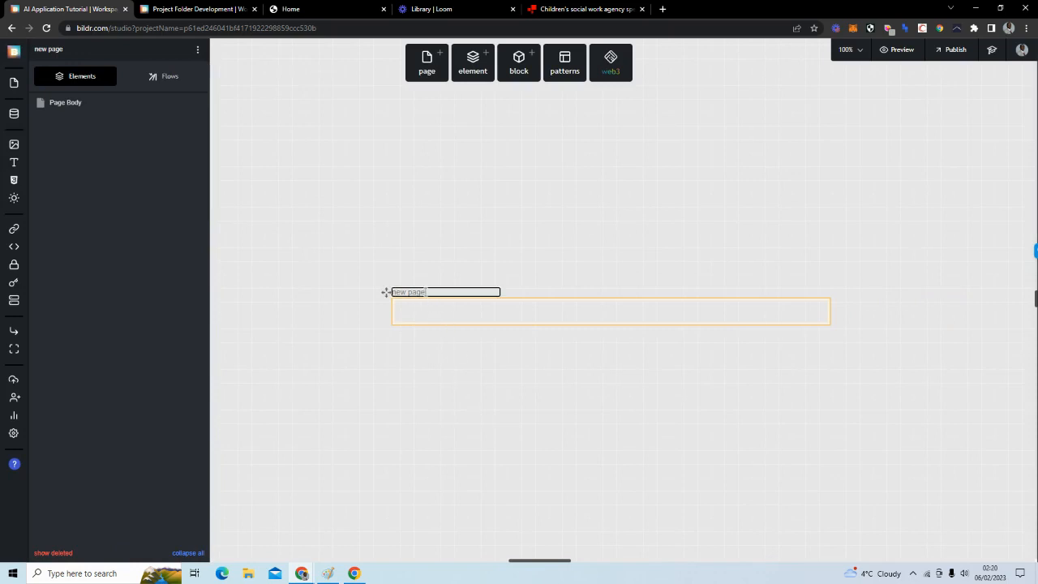
drag(427, 292, 391, 291)
key(BackSpace)
key(Return)
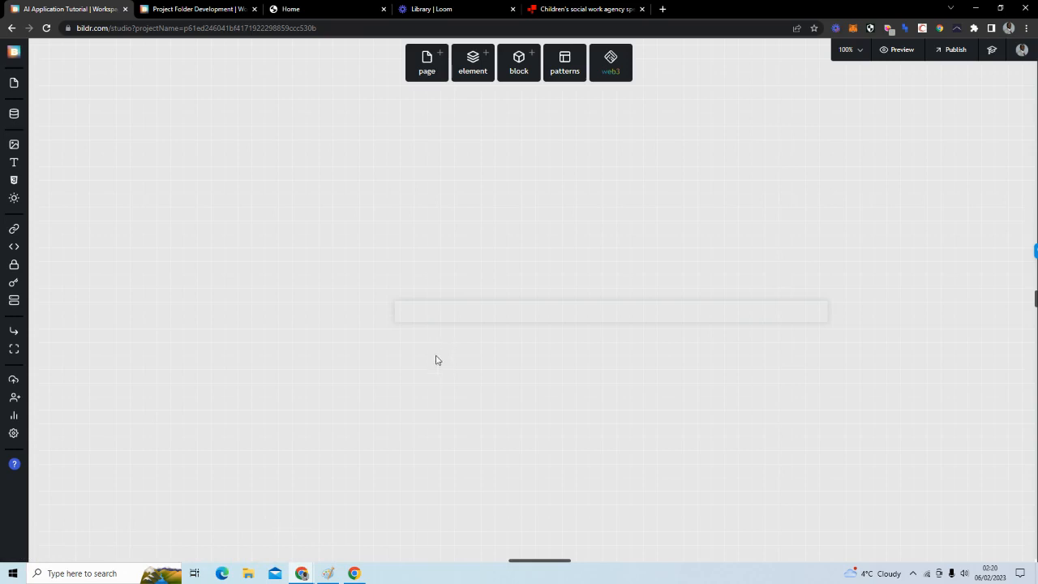
click(467, 311)
click(560, 264)
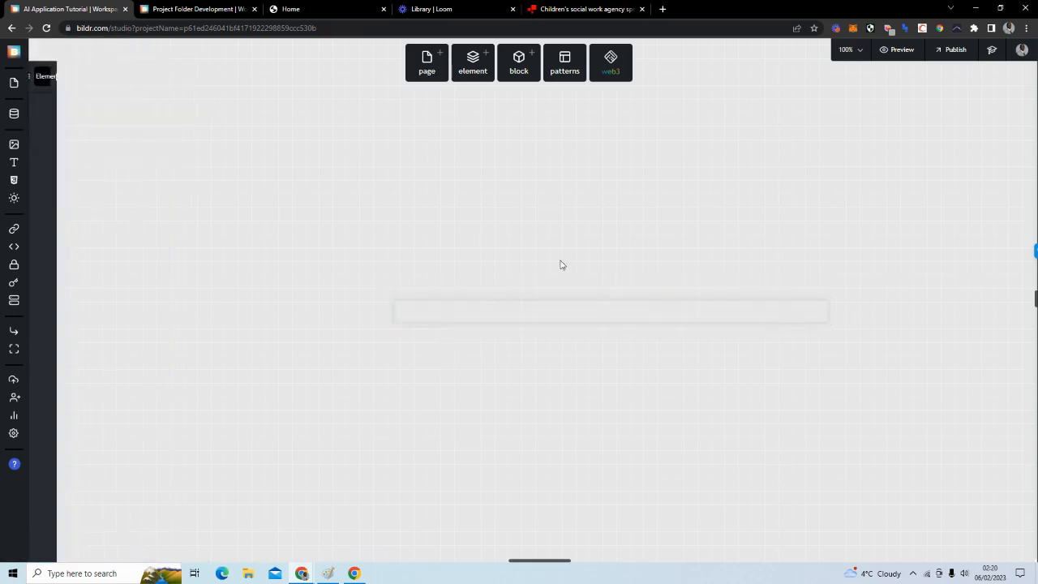
scroll(658, 233, down, 5)
scroll(629, 240, up, 4)
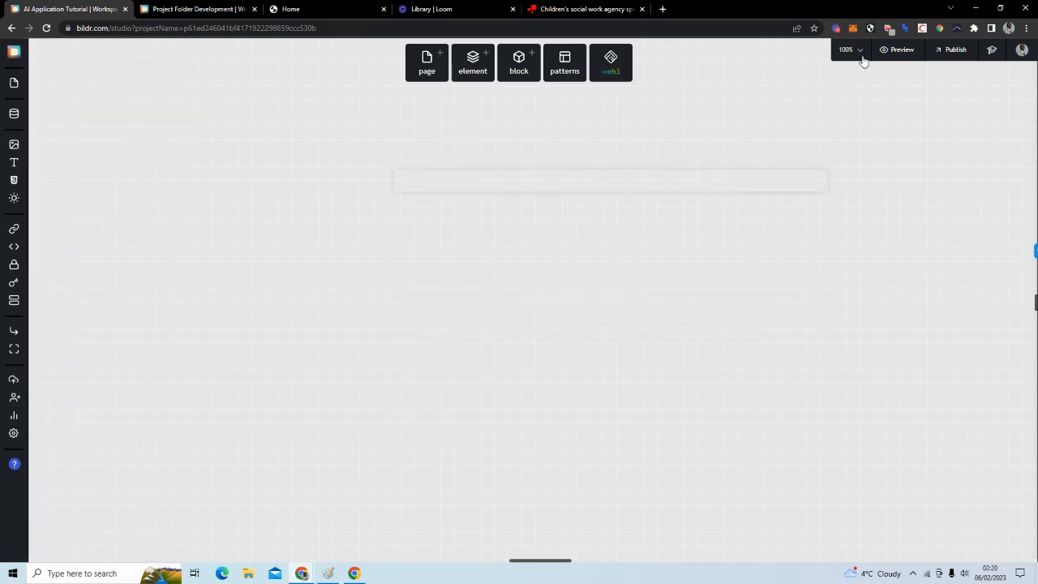
scroll(598, 161, up, 1)
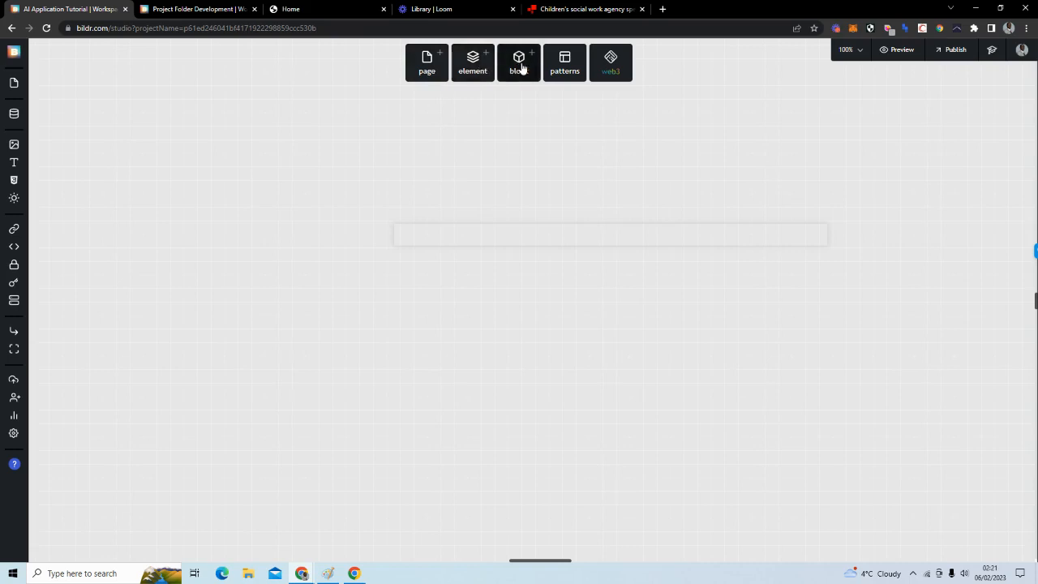
click(628, 58)
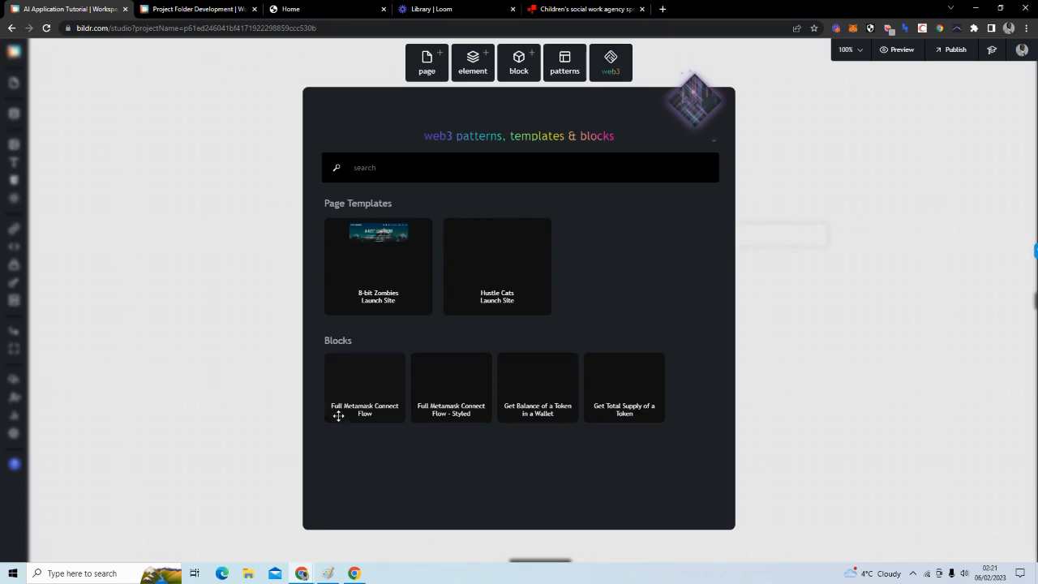
click(833, 245)
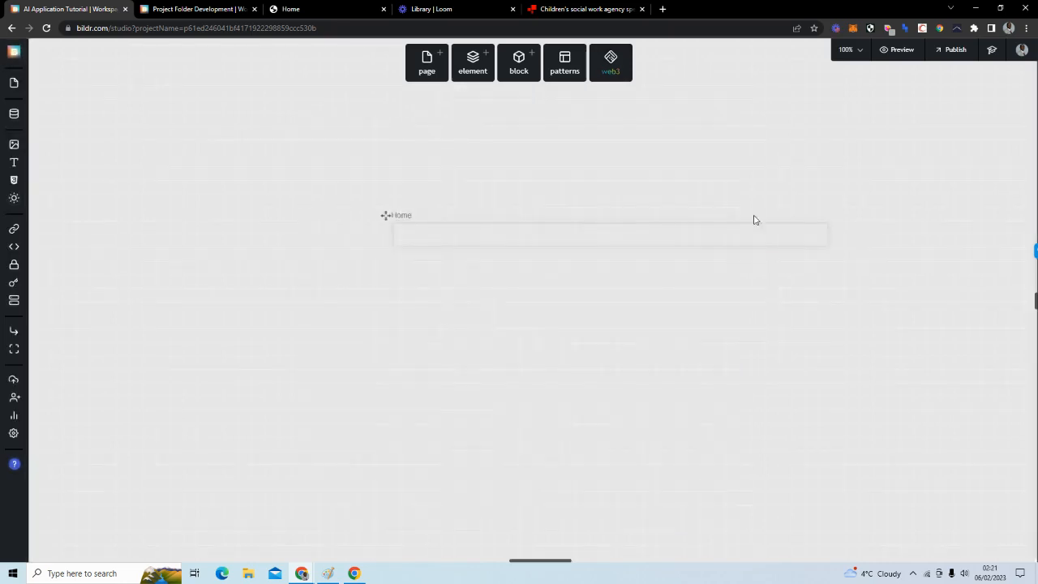
- Add a Heading element to the Home page
click(472, 63)
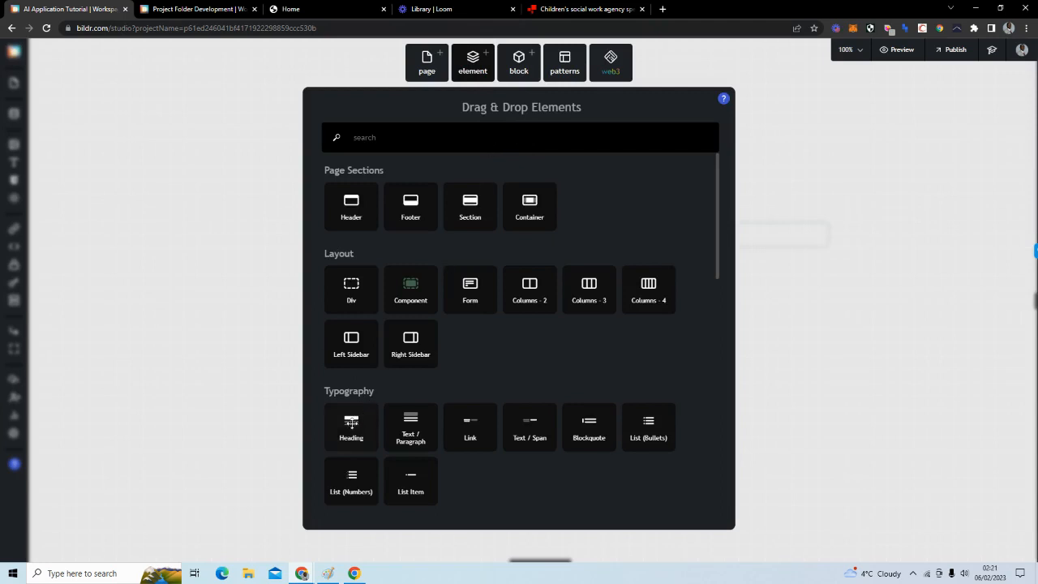
drag(351, 419, 461, 231)
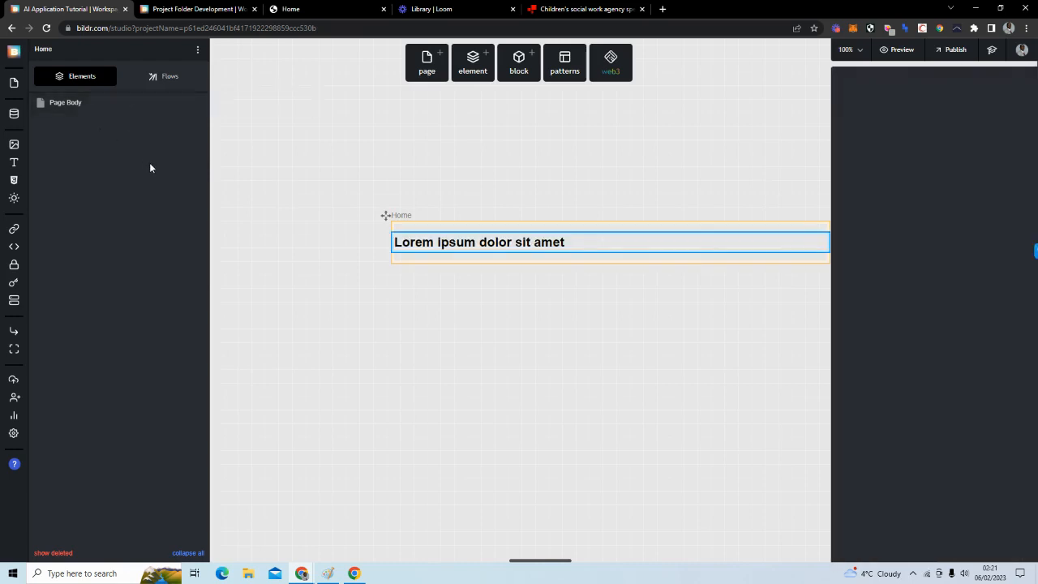
mouse_move(65, 127)
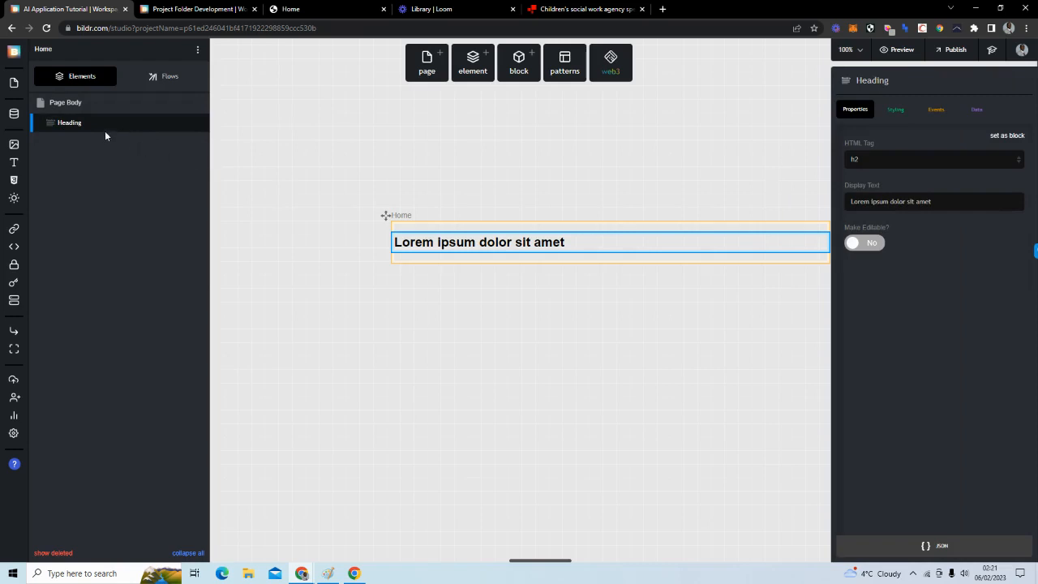
- Add a Div to the Page Body and nest the heading inside it
click(464, 59)
text(div)
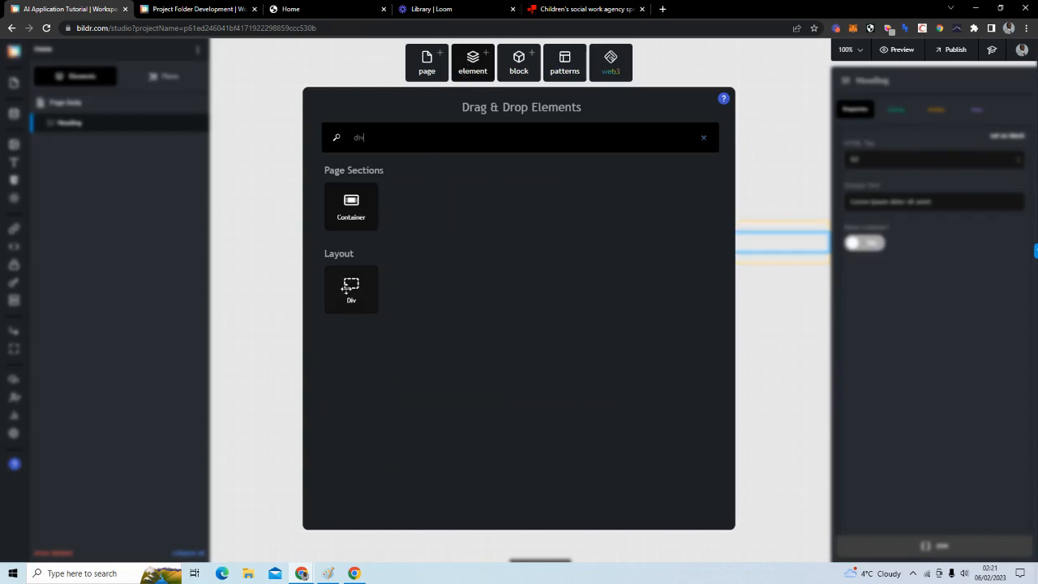
drag(346, 287, 143, 115)
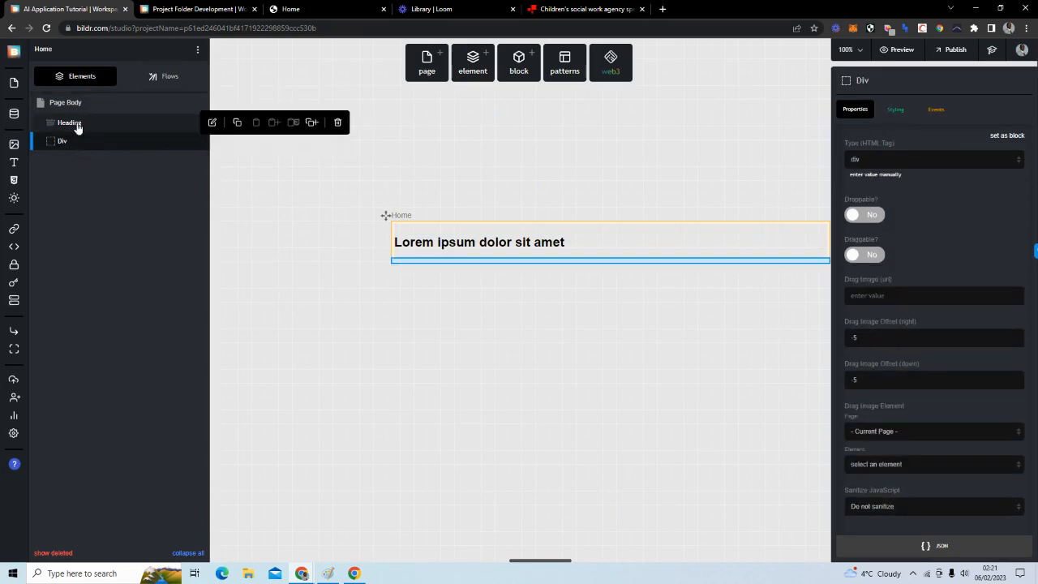
drag(76, 123, 82, 146)
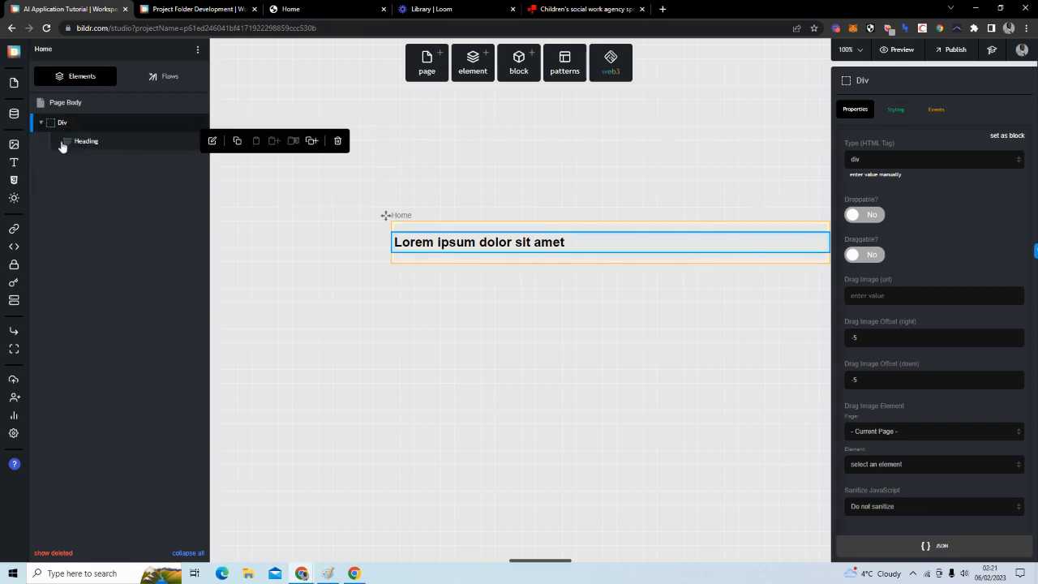
click(40, 124)
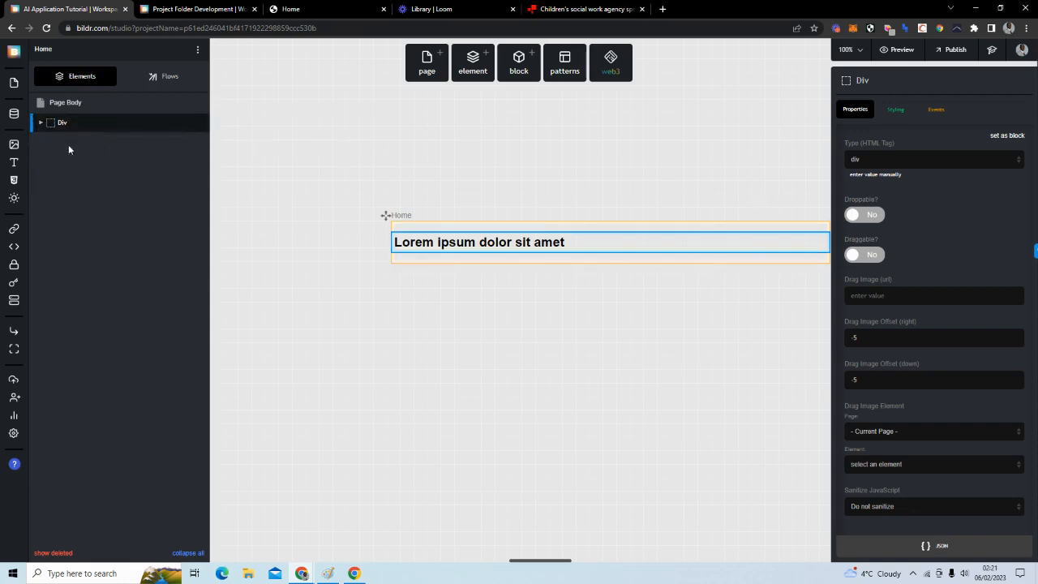
click(39, 125)
- Replace the heading's placeholder text with "AI Application Tutorial"
click(580, 243)
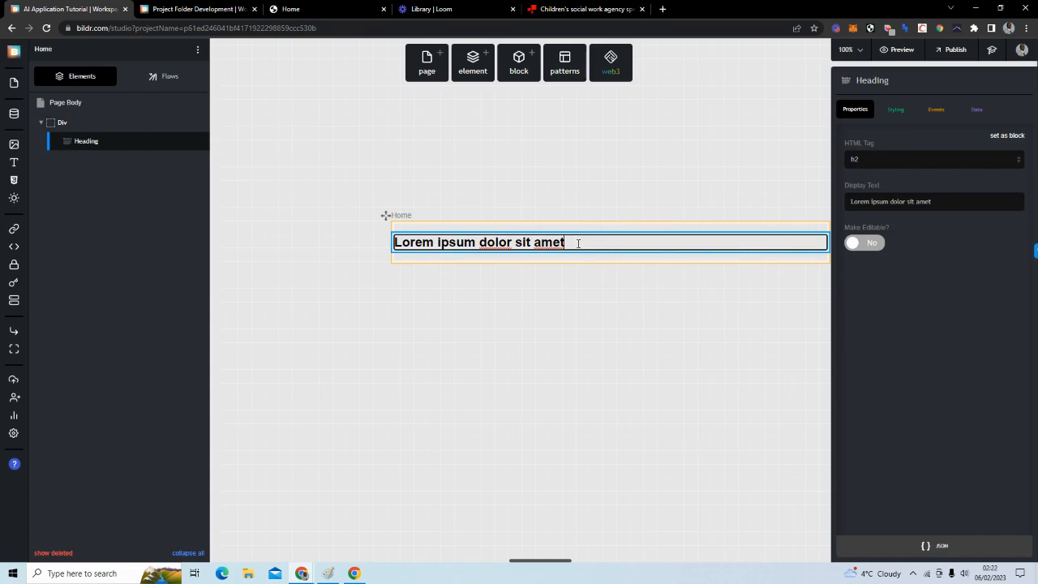
drag(573, 243, 396, 240)
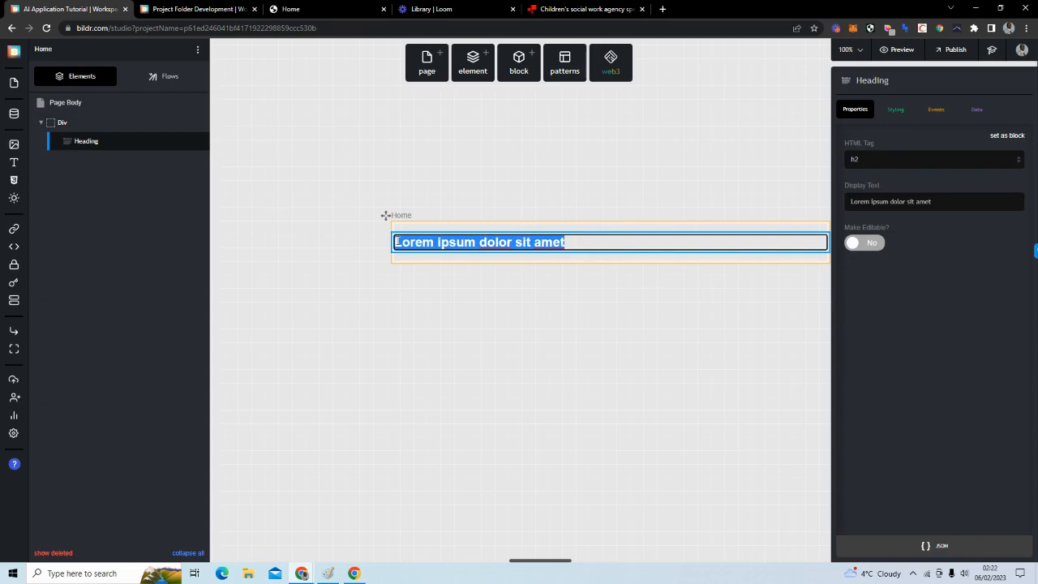
text(A)
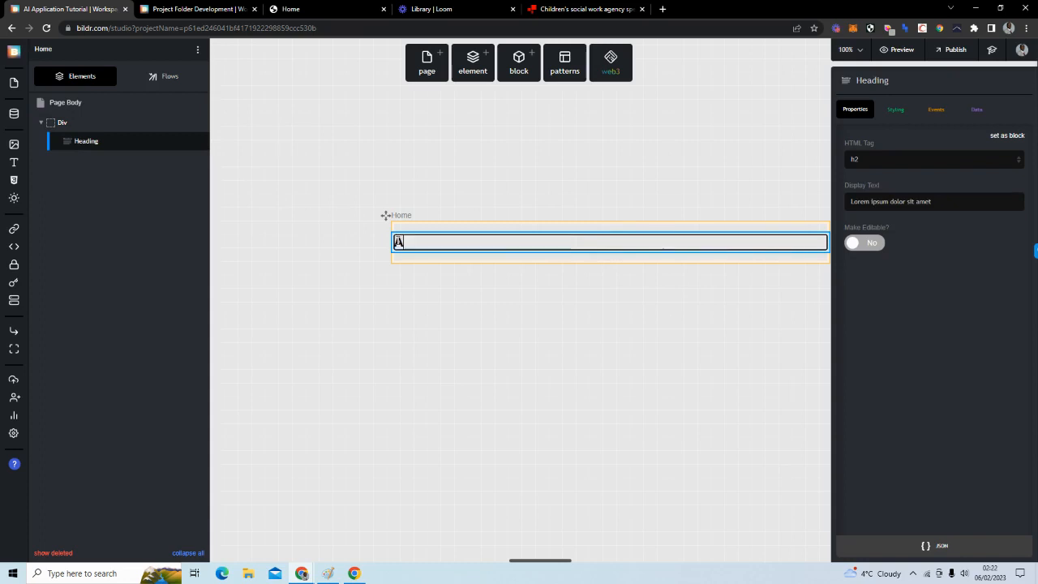
text(I Application)
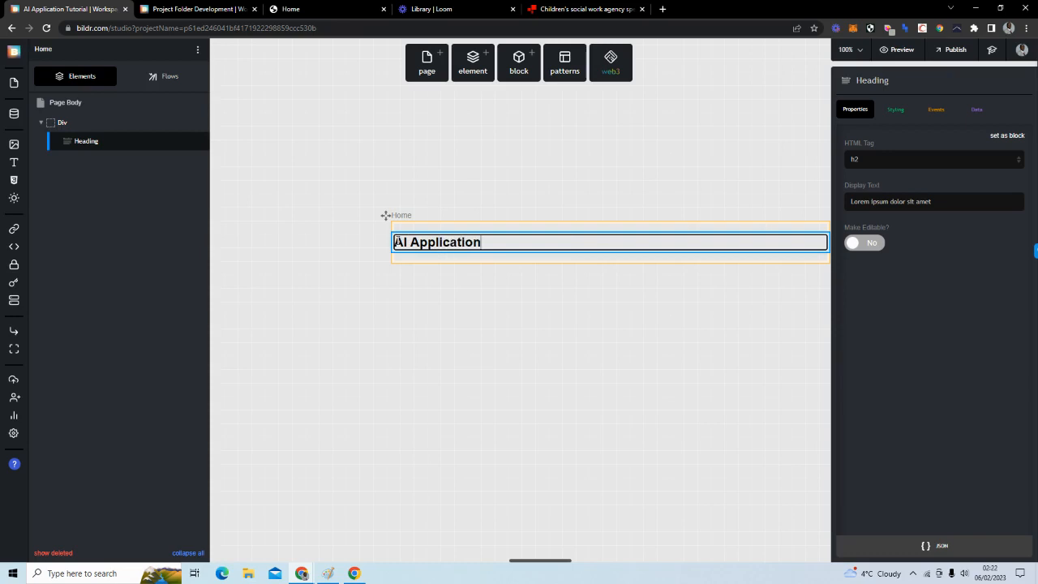
text( Tutorial)
click(149, 151)
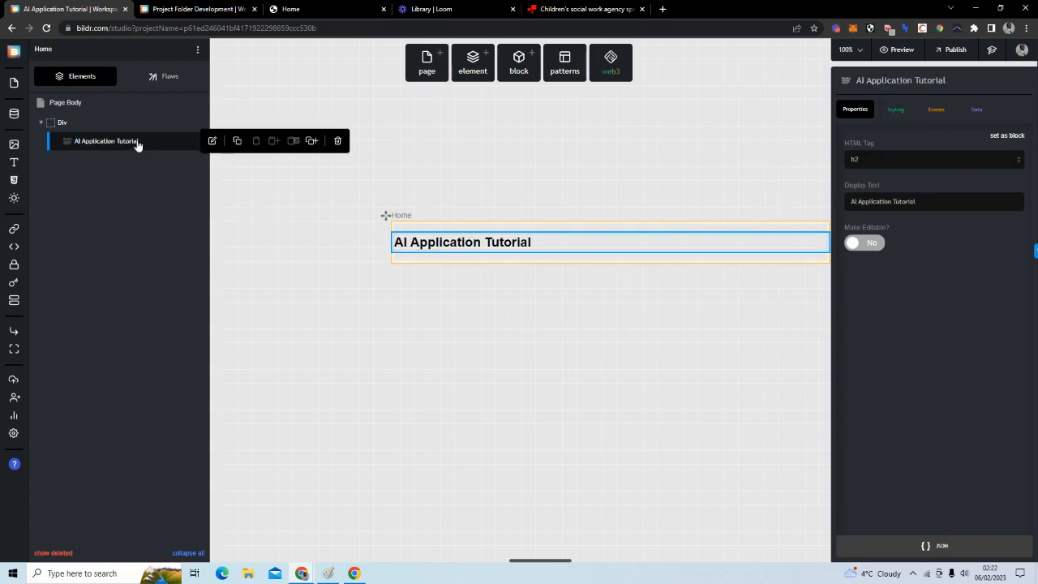
- Set the heading's inline text-align property to center and review the inline properties it uses
click(895, 110)
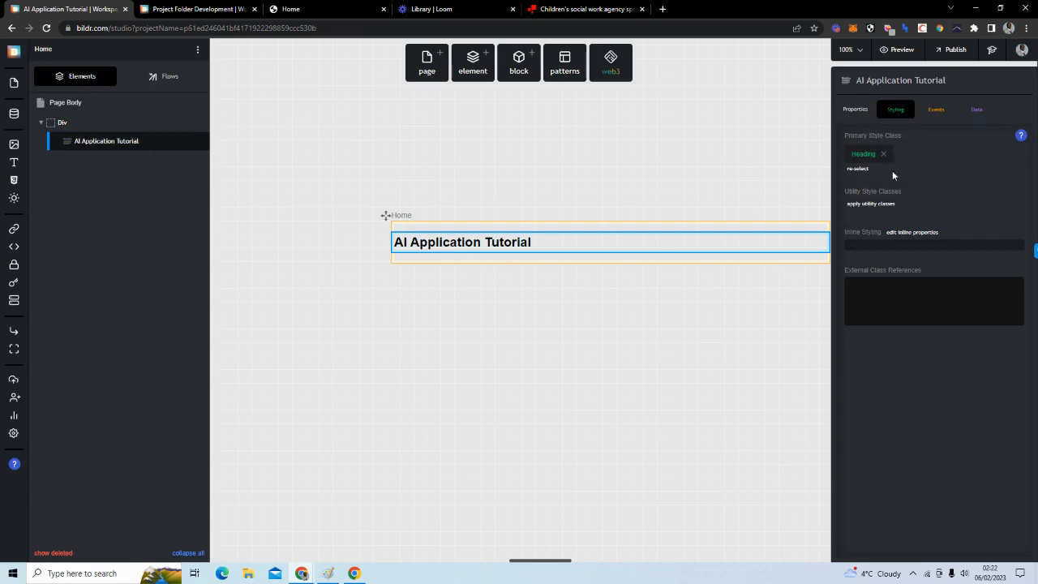
click(913, 232)
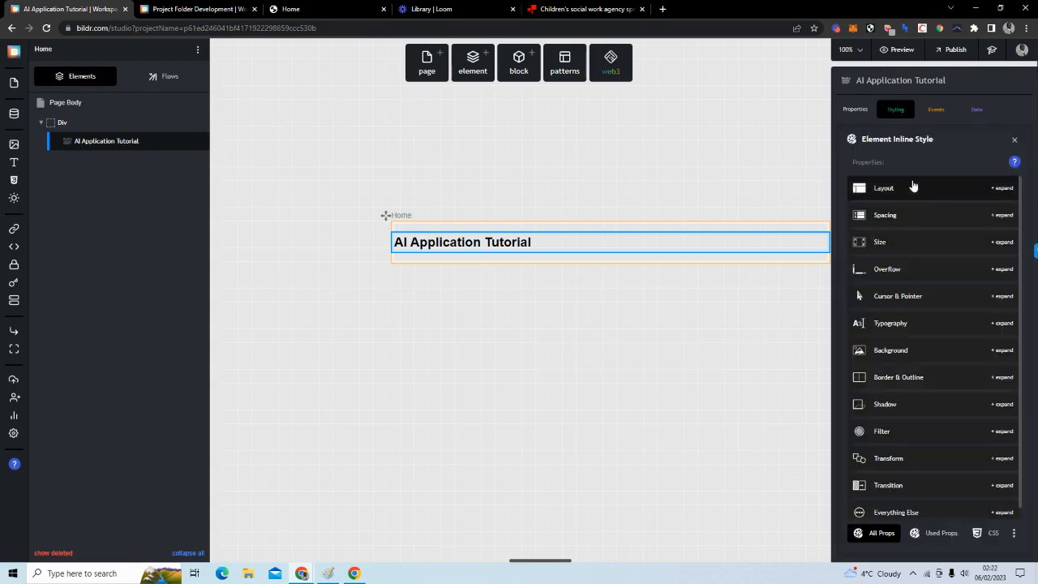
click(890, 322)
scroll(909, 352, down, 3)
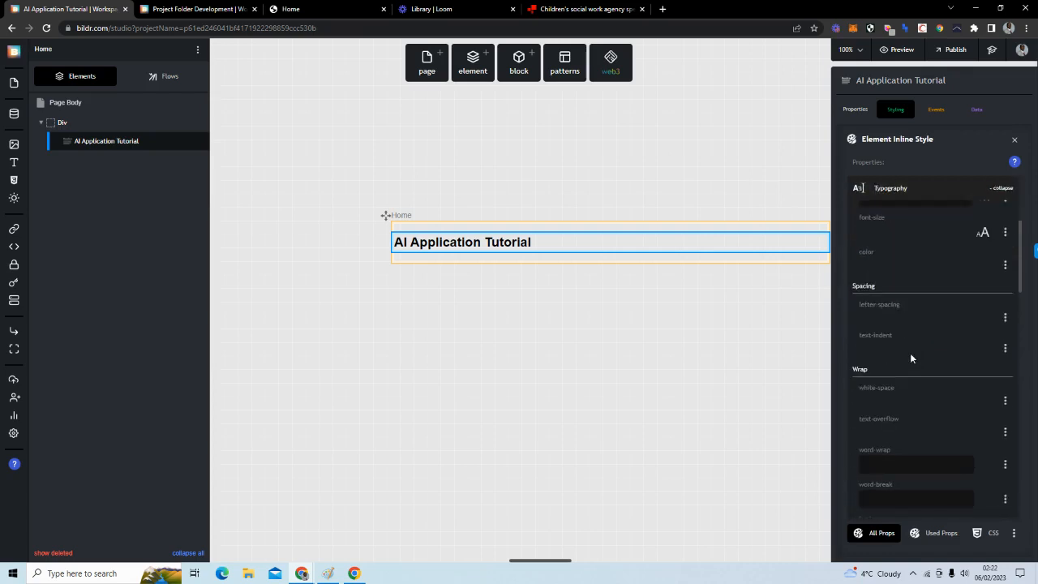
scroll(911, 355, down, 5)
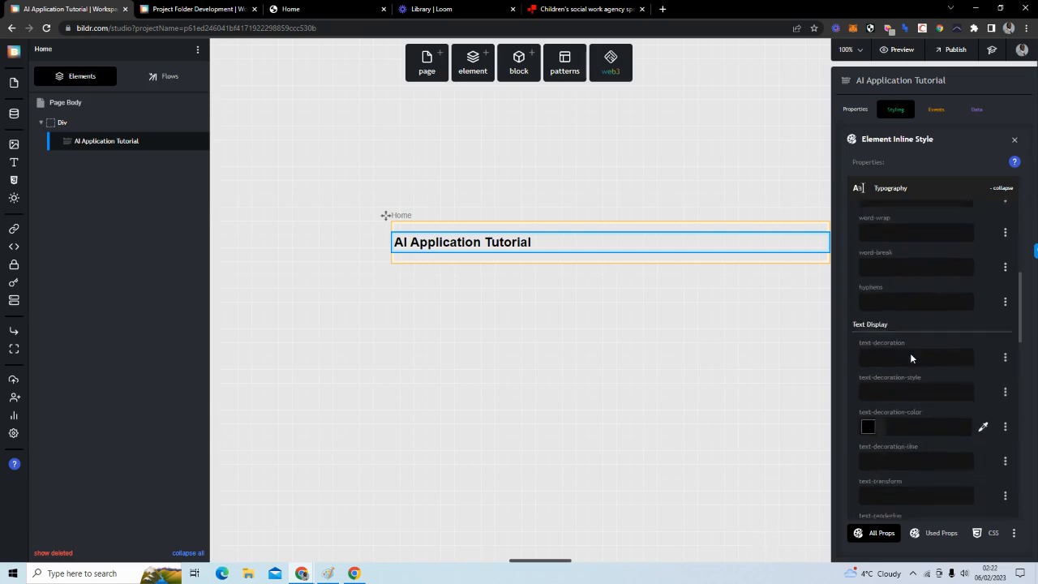
scroll(909, 357, down, 2)
click(901, 293)
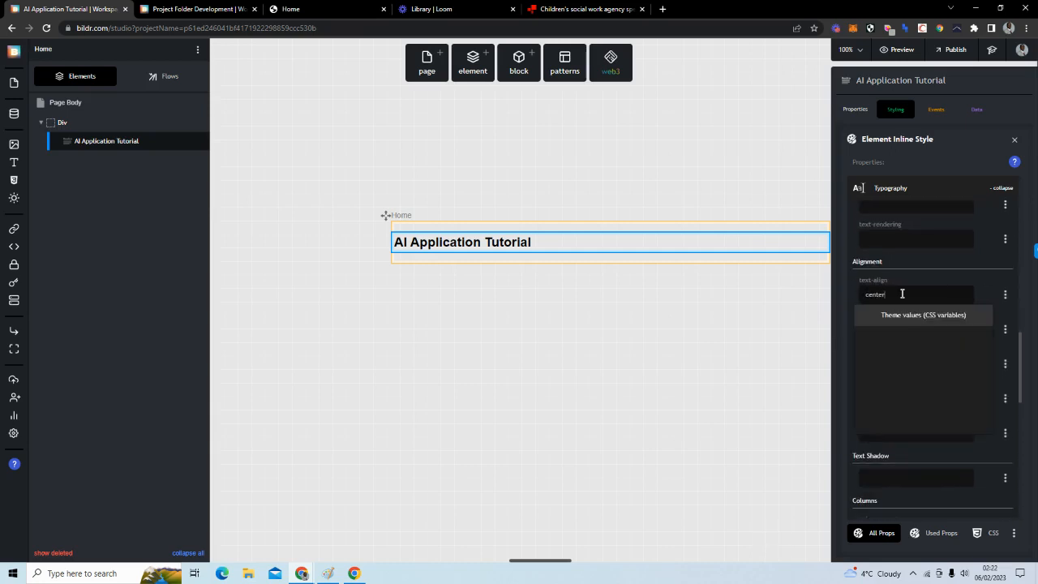
click(890, 280)
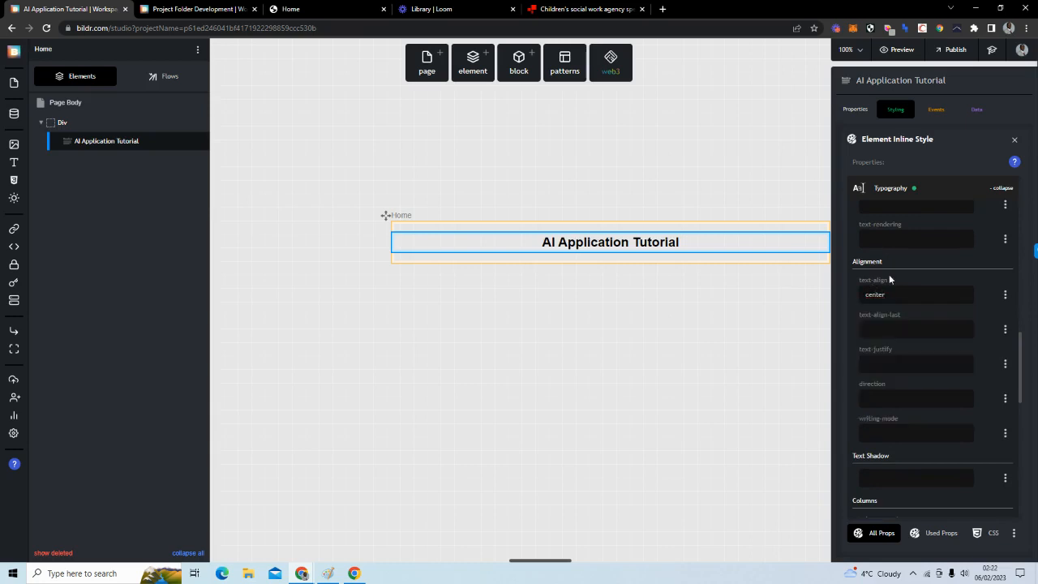
scroll(893, 270, up, 6)
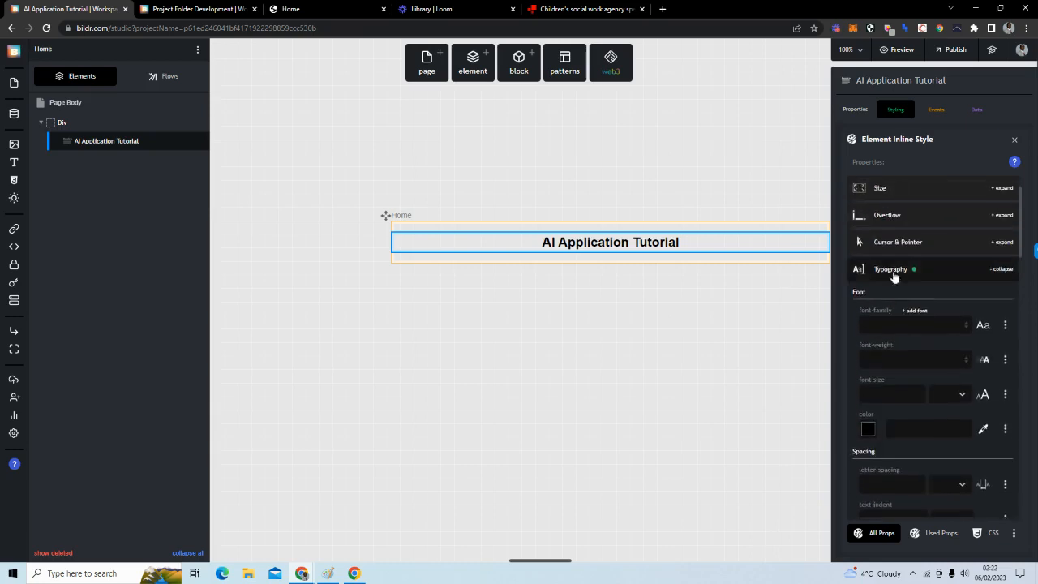
click(922, 539)
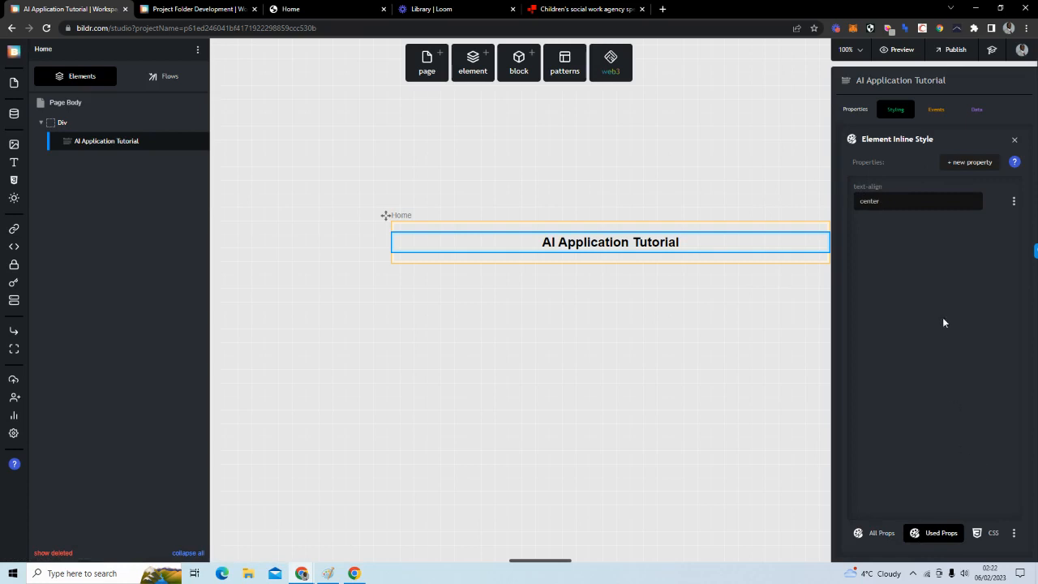
- Look through the event types that can be created for the heading, from mouse events to drag and scroll events
click(925, 116)
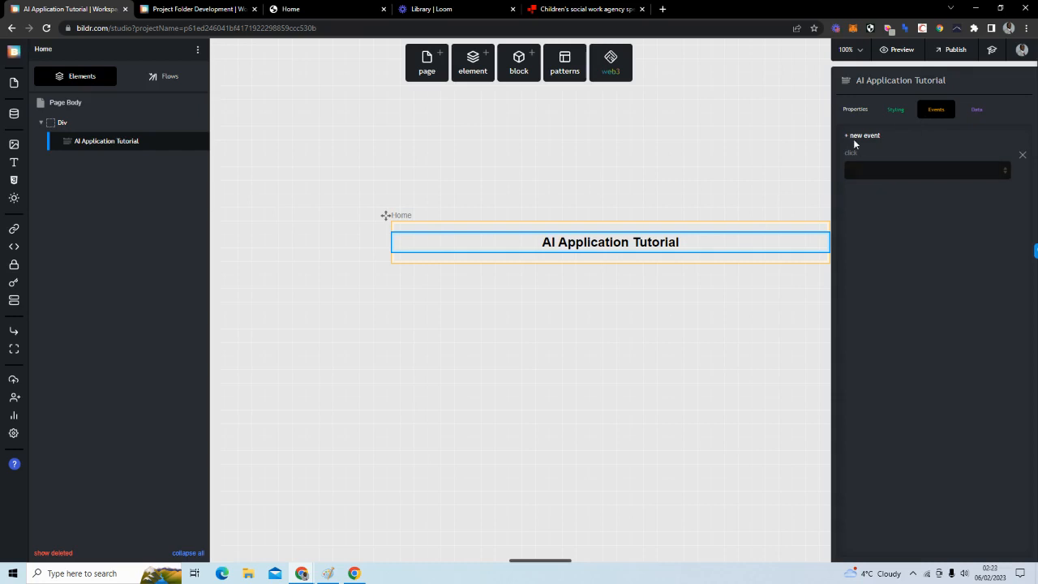
click(853, 136)
click(861, 137)
click(874, 161)
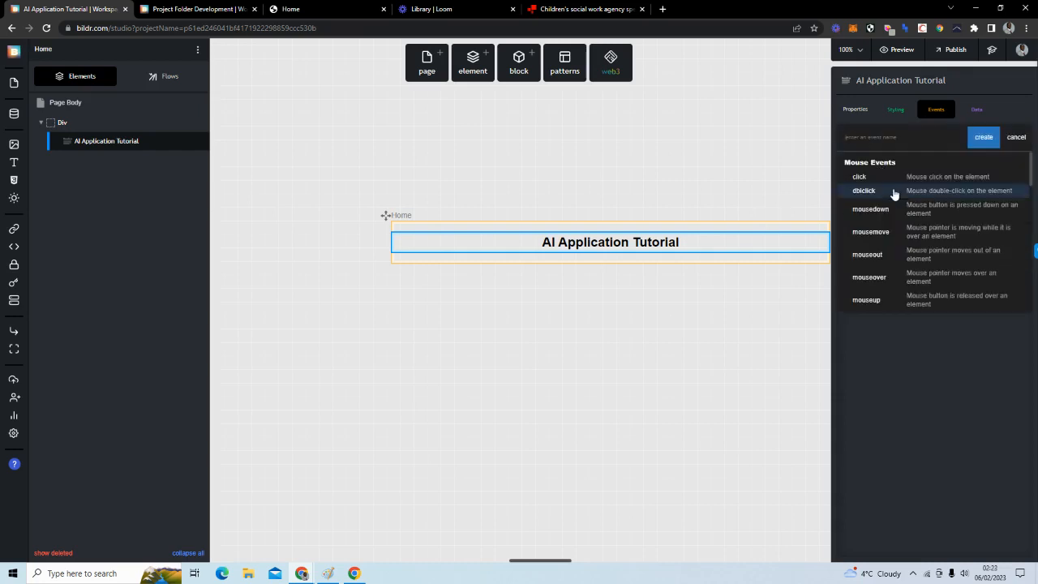
scroll(911, 210, down, 4)
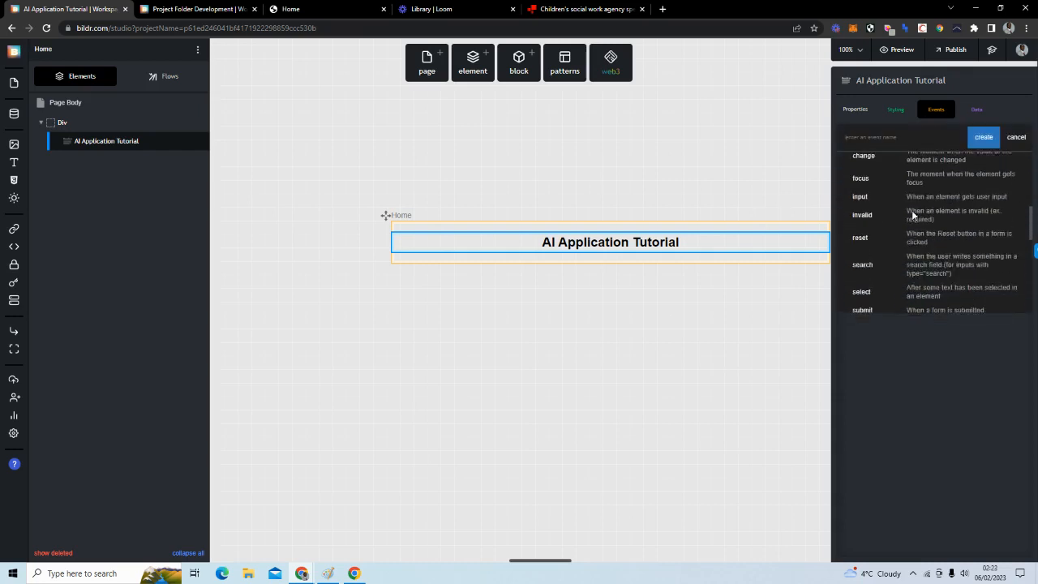
scroll(911, 209, down, 5)
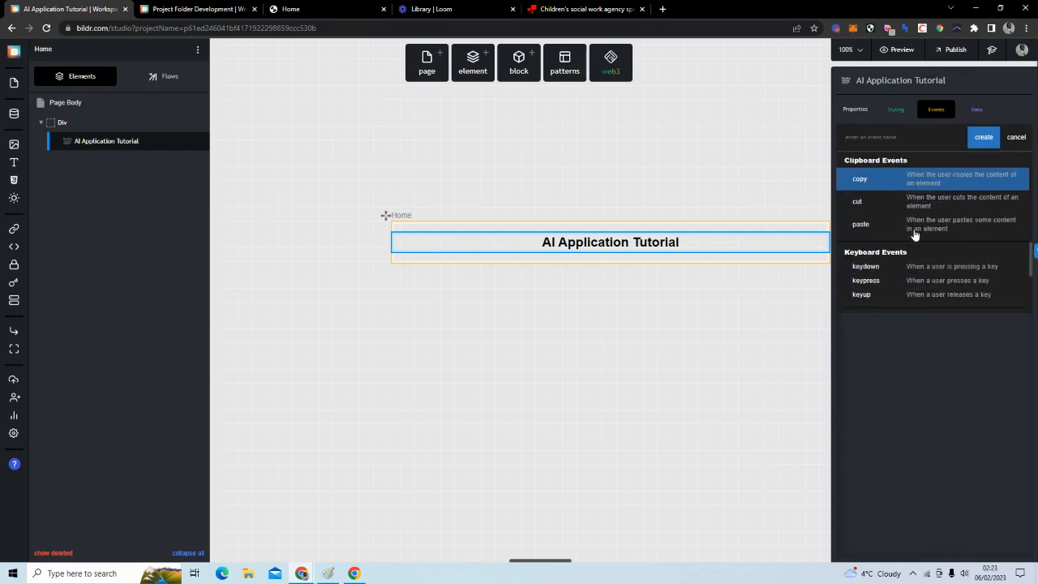
scroll(913, 234, down, 6)
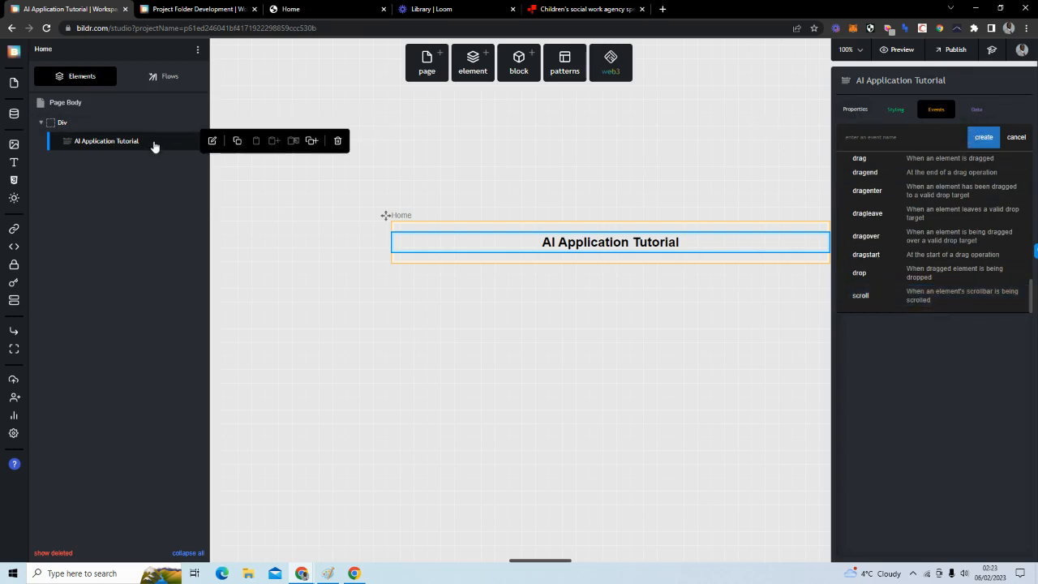
- Check the finished Organise AI example app, and add a Text Input to the Div below the heading
click(480, 68)
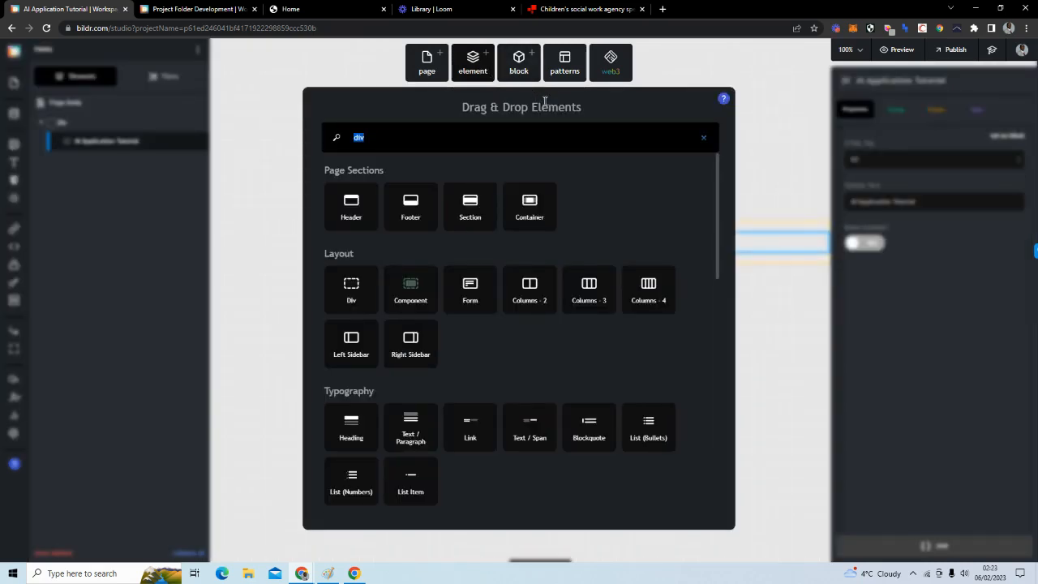
click(308, 12)
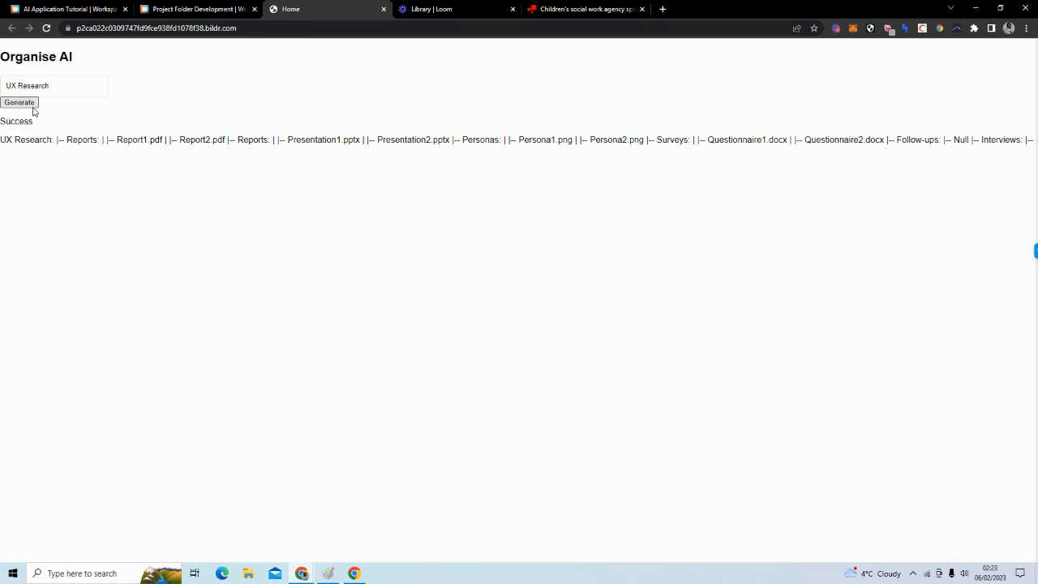
click(96, 12)
click(164, 9)
click(84, 10)
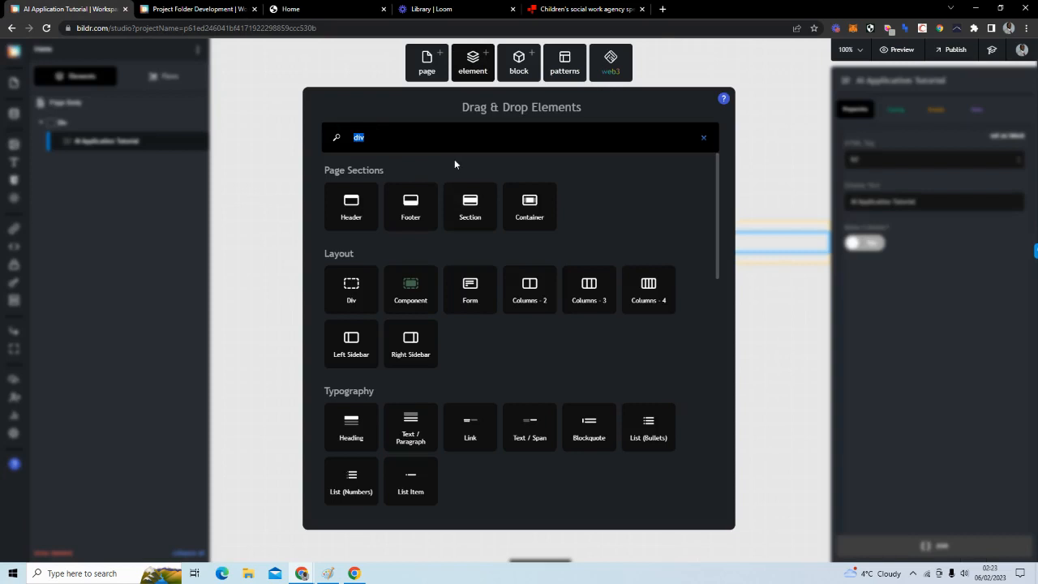
text(inp)
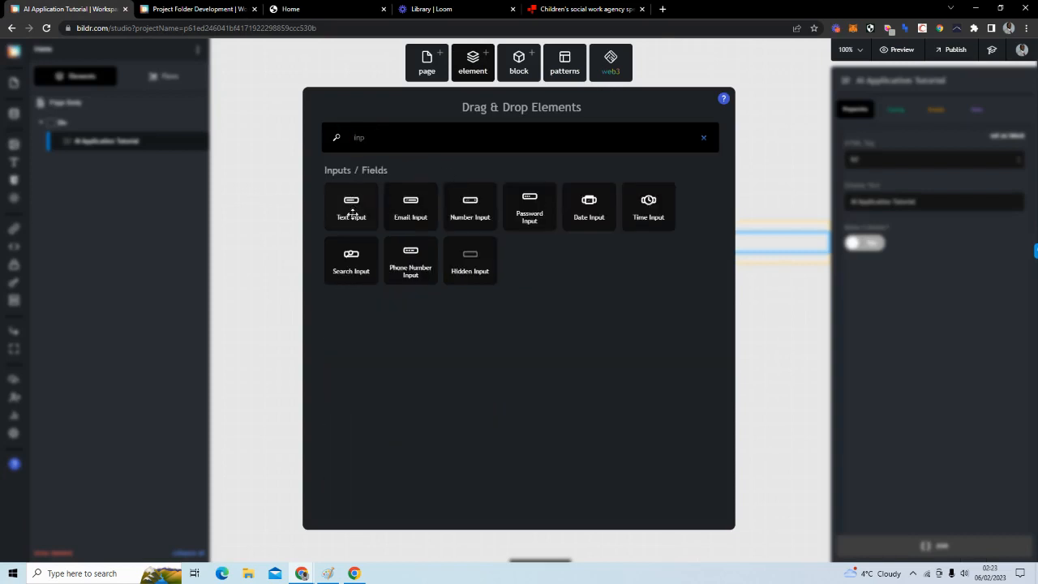
drag(351, 204, 150, 129)
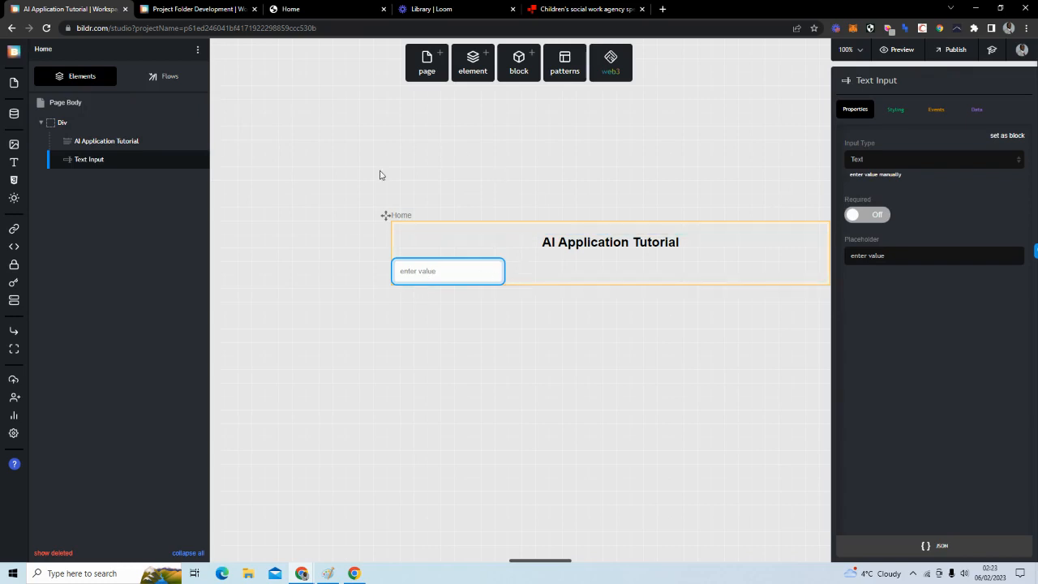
- Add a Button element to the Div after the text input
click(472, 71)
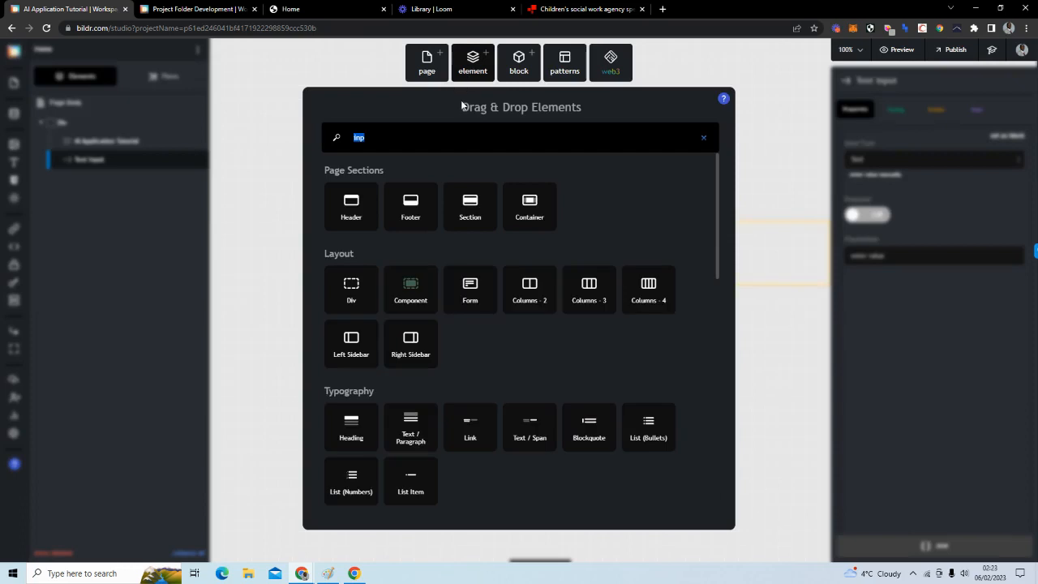
text(butt)
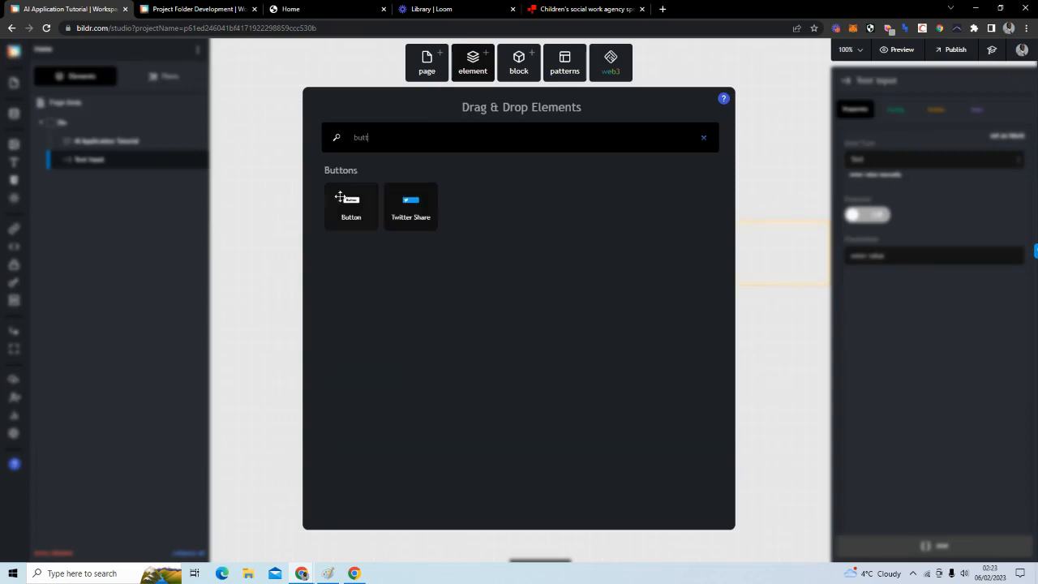
drag(355, 202, 125, 122)
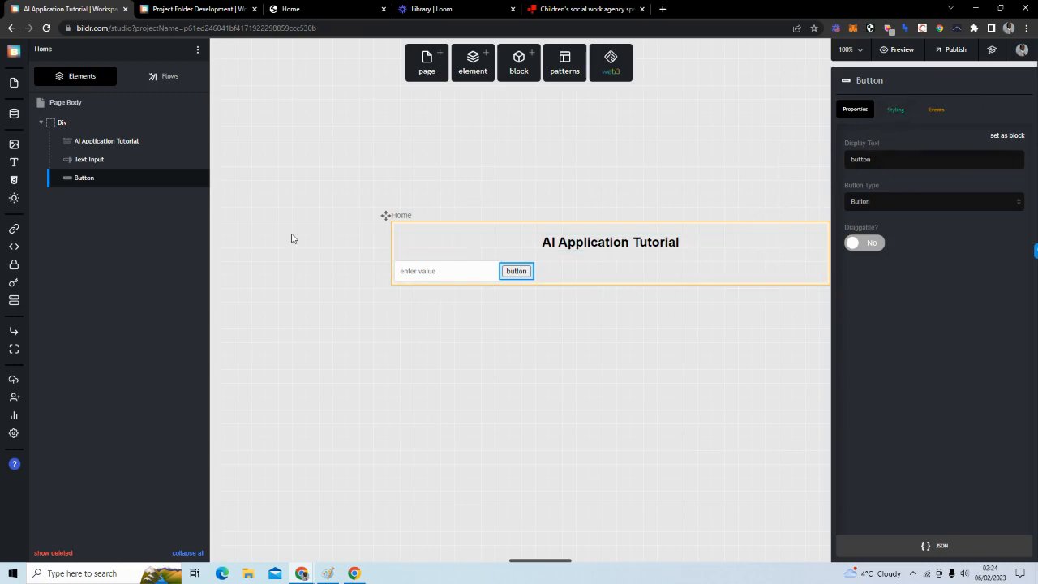
mouse_move(154, 180)
- Set the Text Input's inline display property to block
click(118, 160)
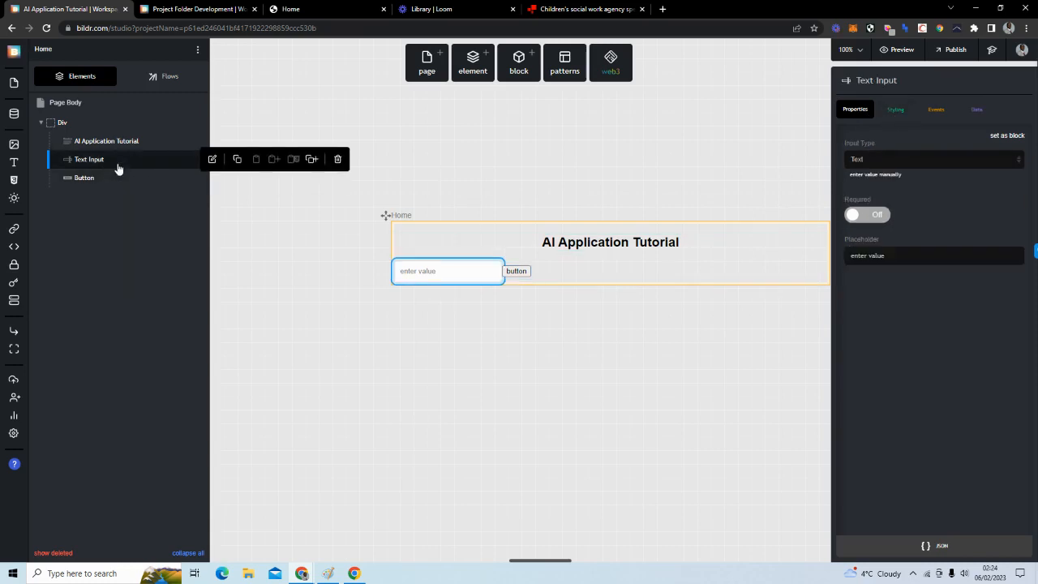
click(900, 117)
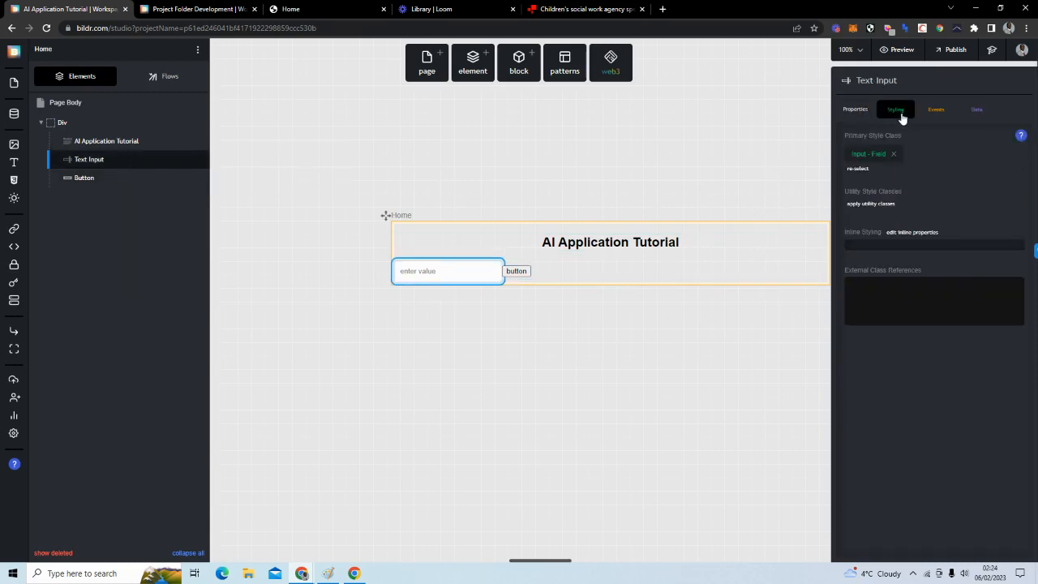
click(912, 232)
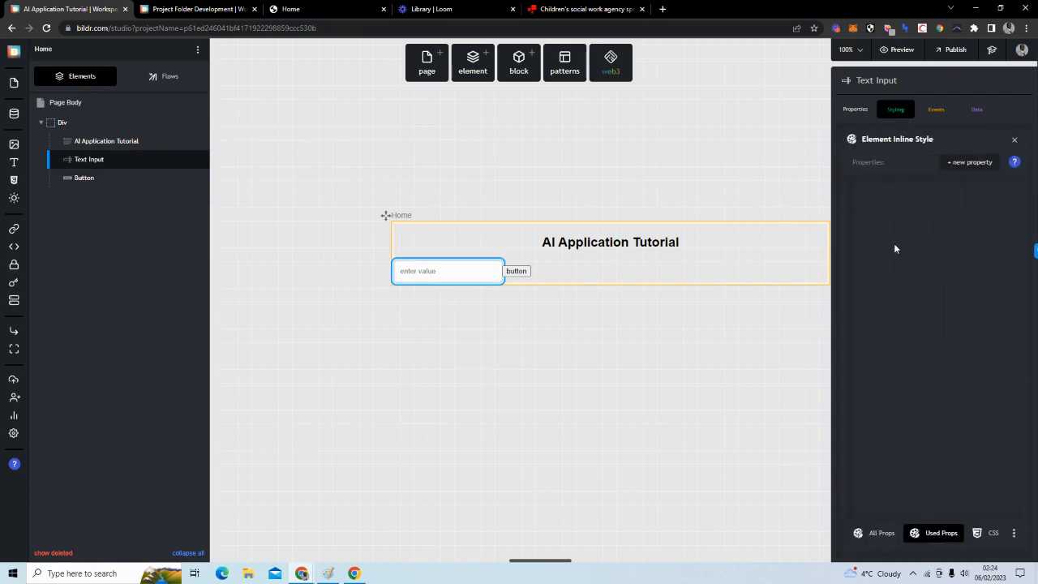
click(878, 532)
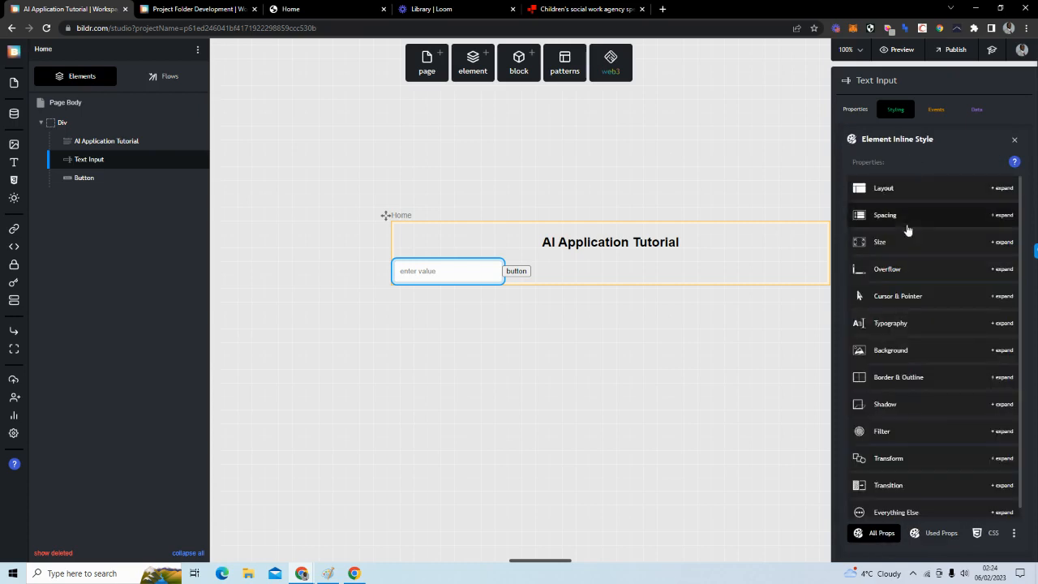
click(909, 190)
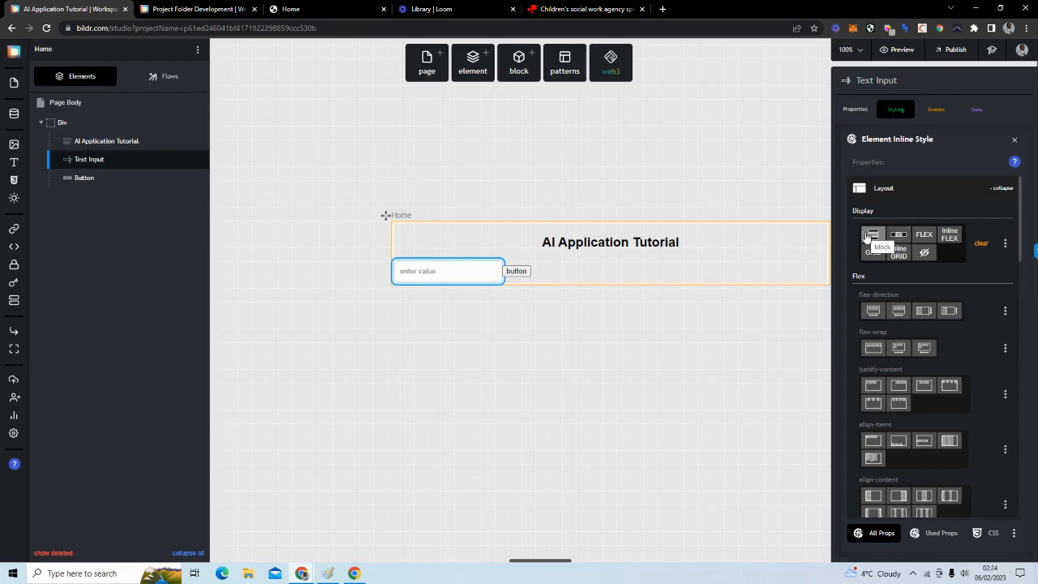
click(866, 236)
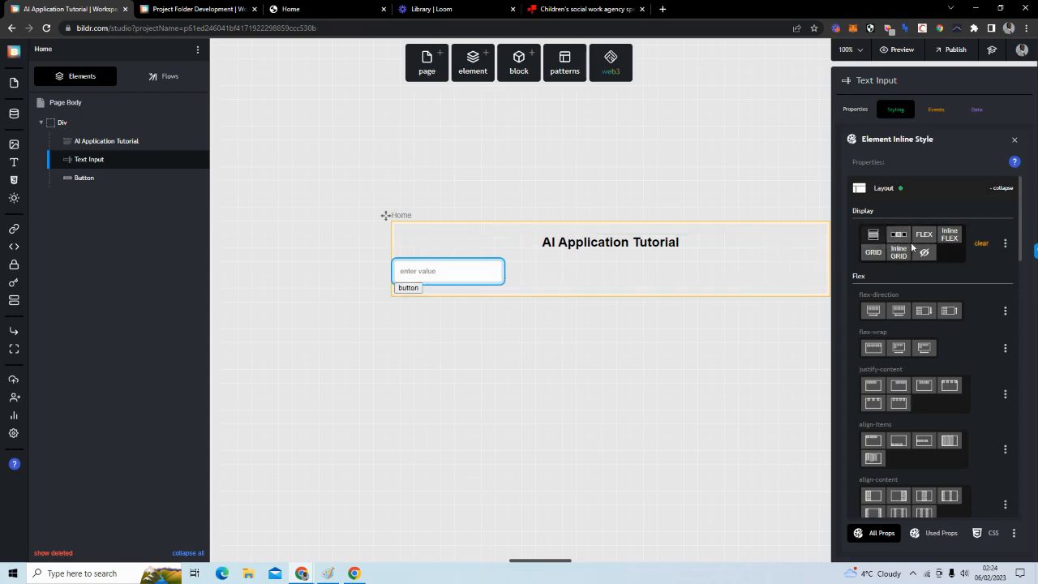
click(882, 187)
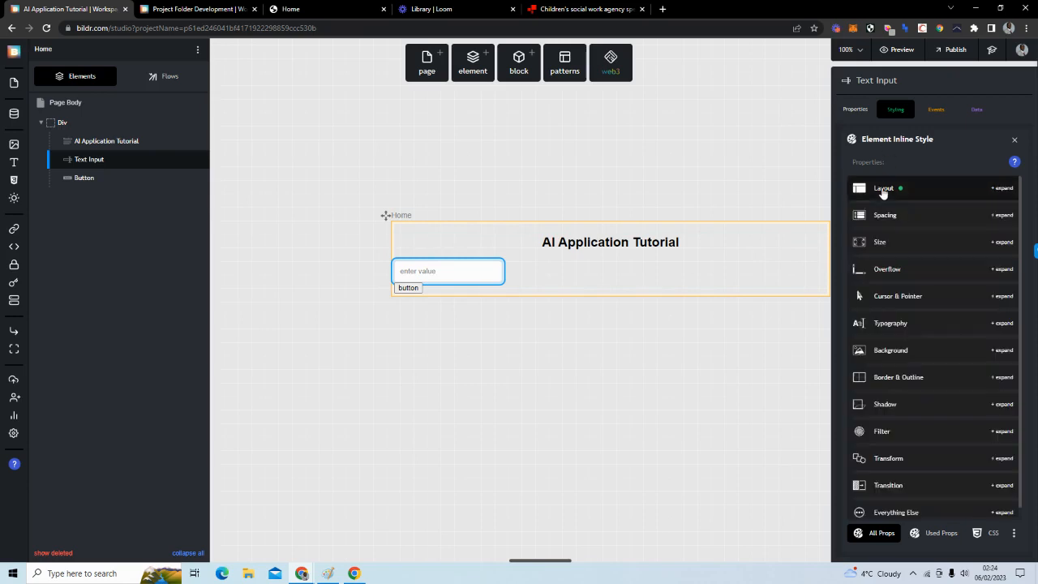
- Set the Text Input's inline width to 69%
click(881, 216)
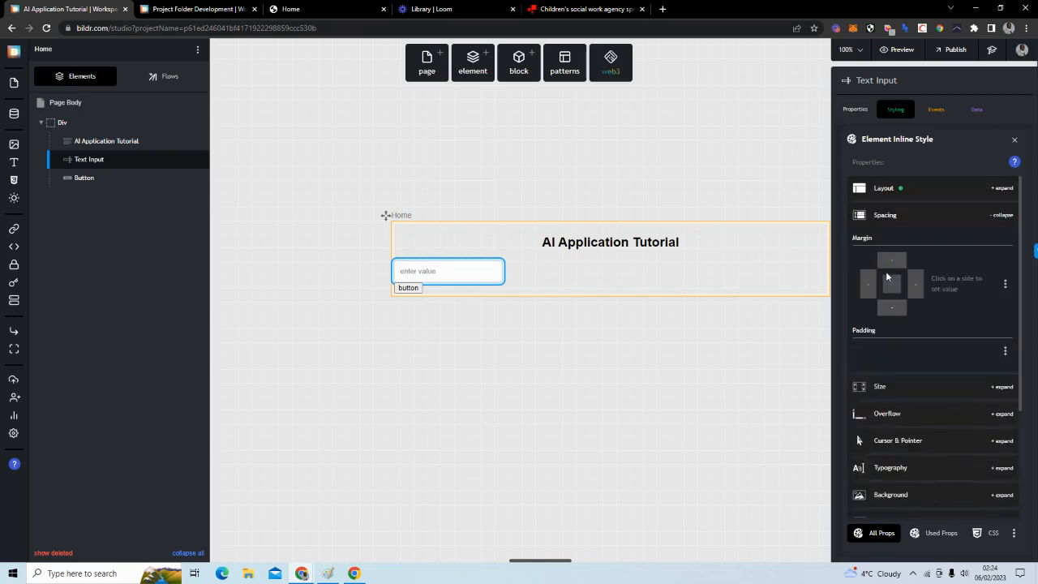
click(887, 217)
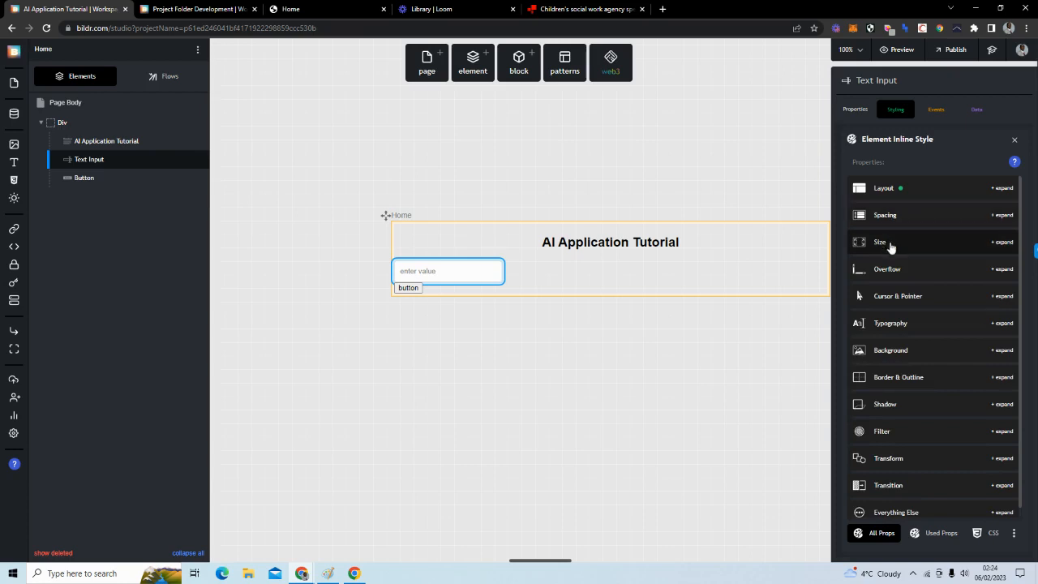
click(889, 243)
click(896, 300)
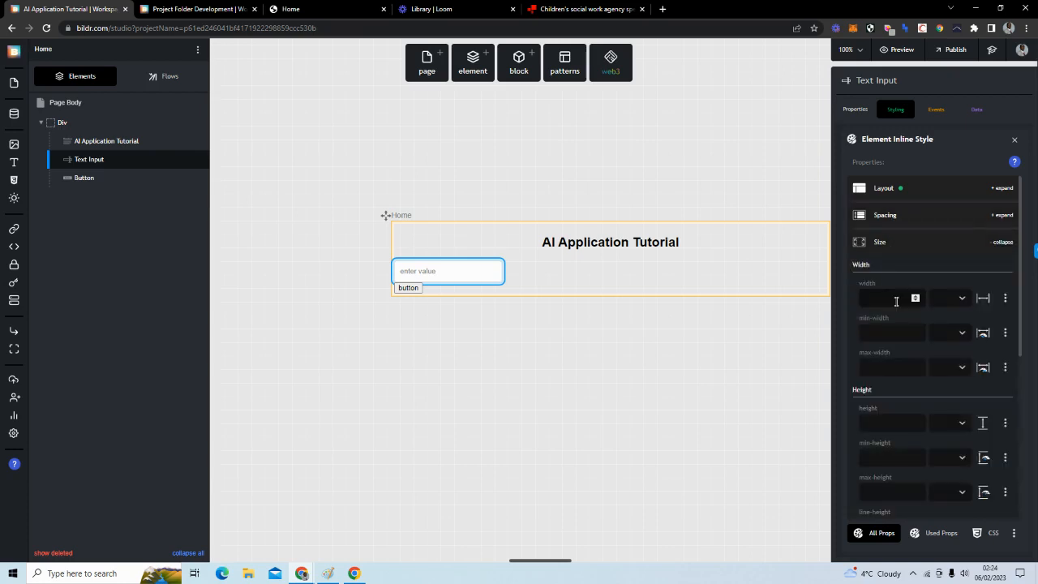
text(69)
click(950, 307)
click(949, 306)
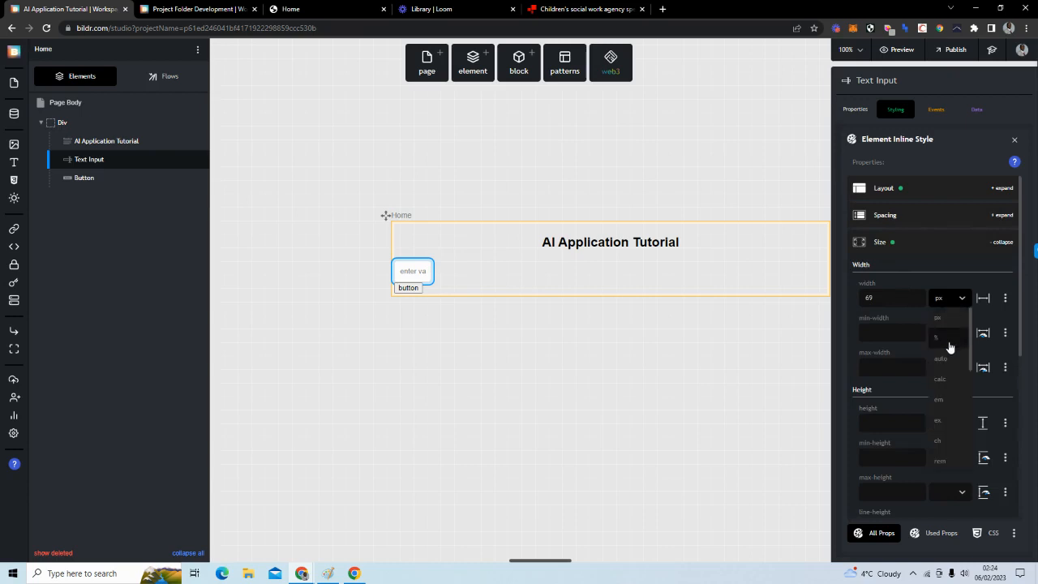
click(949, 343)
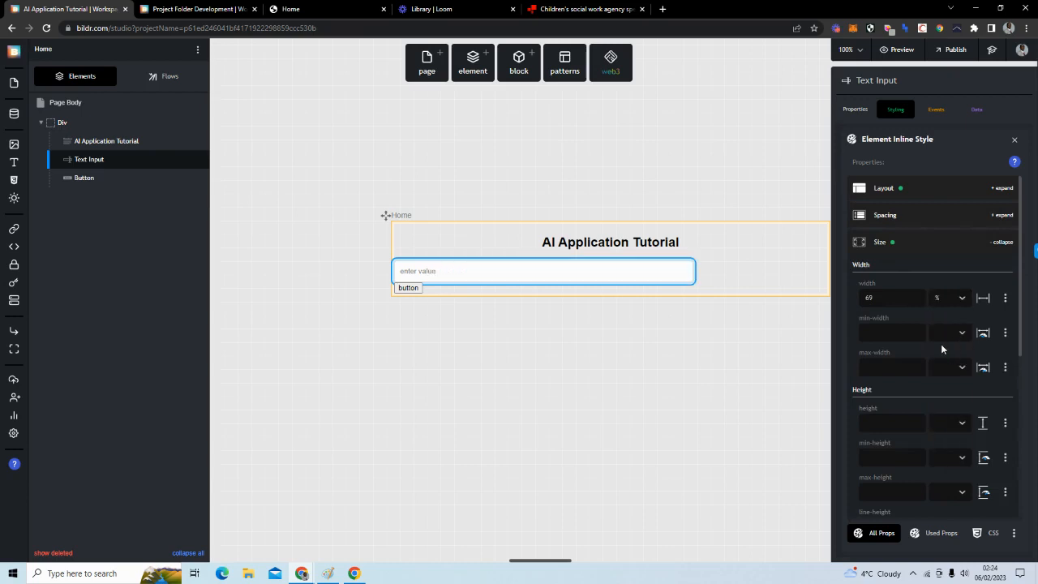
- Give the Text Input a left margin of 20% and reduce it to 15% to centre the field under the heading
click(898, 254)
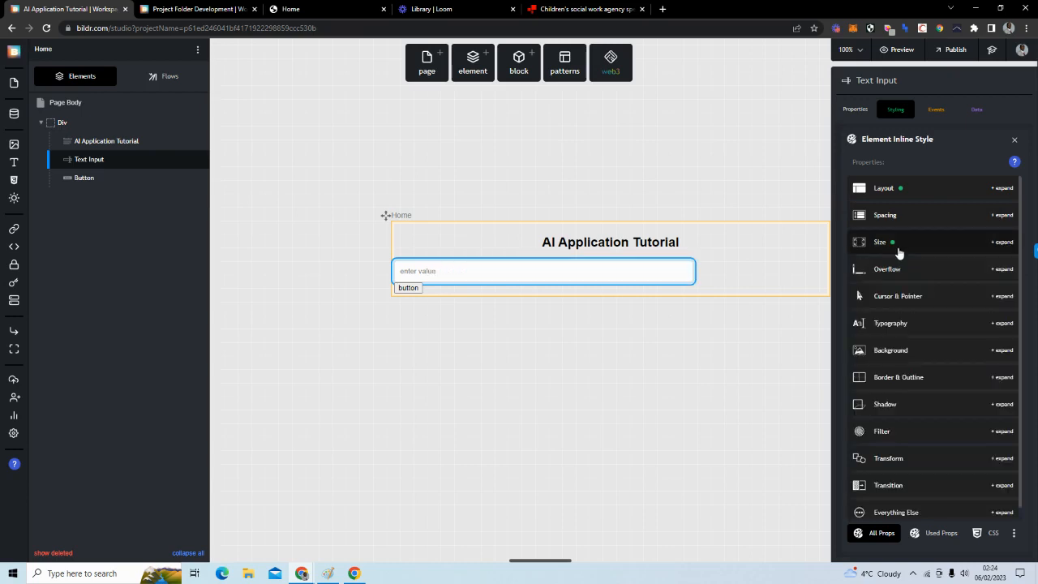
click(897, 252)
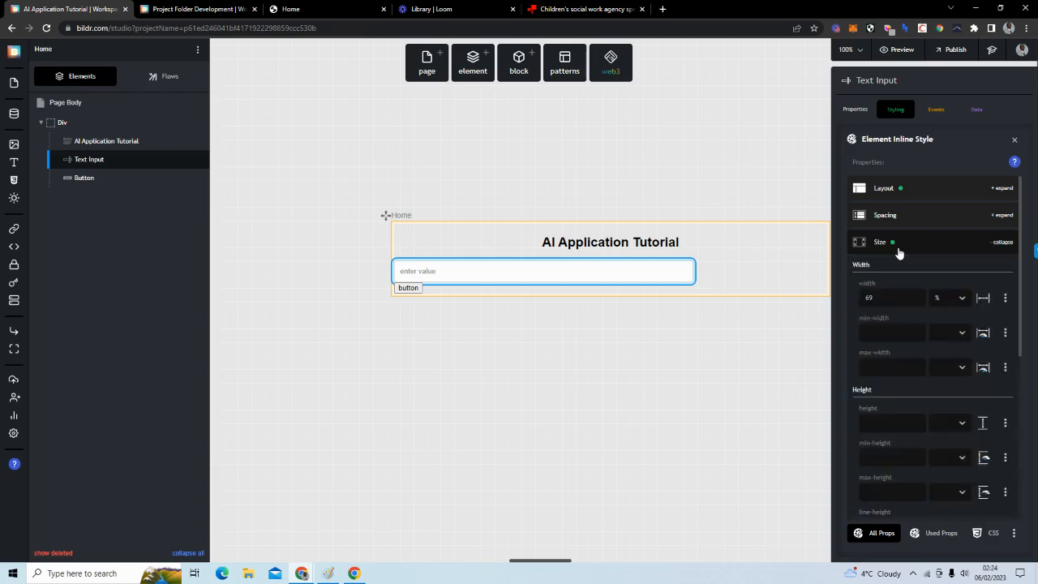
click(898, 243)
click(897, 223)
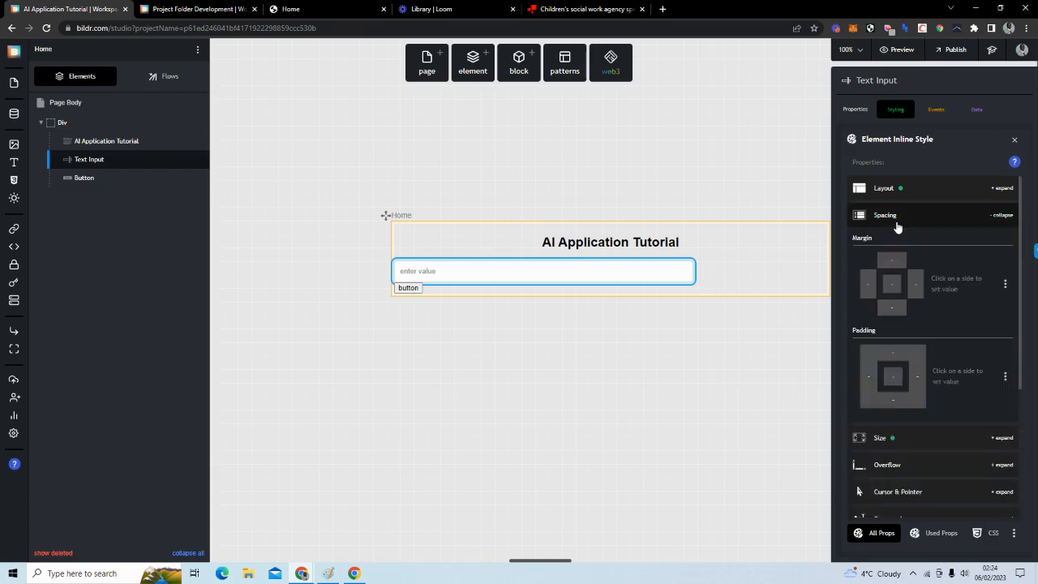
click(865, 290)
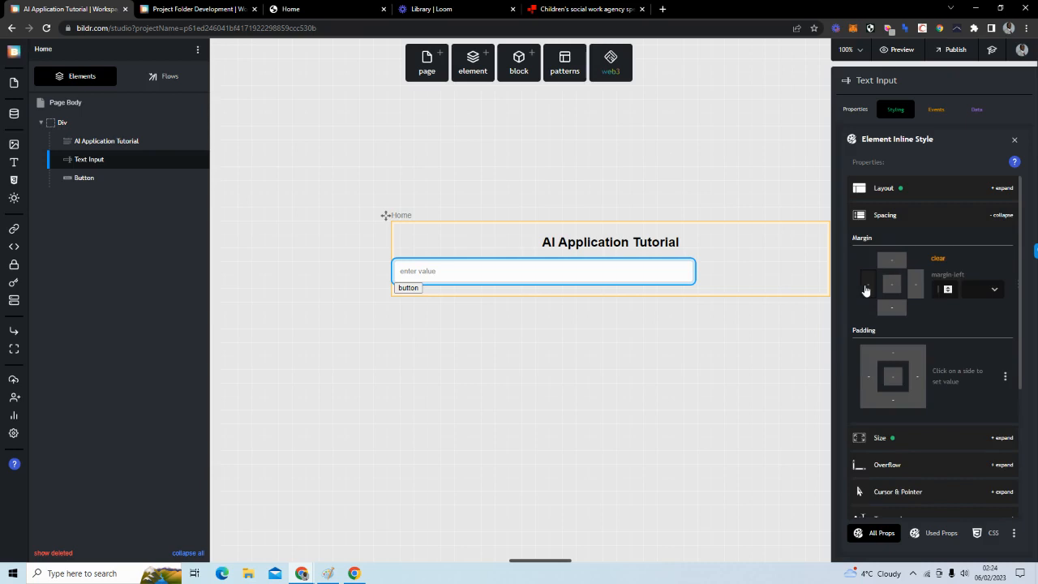
text(20)
click(983, 311)
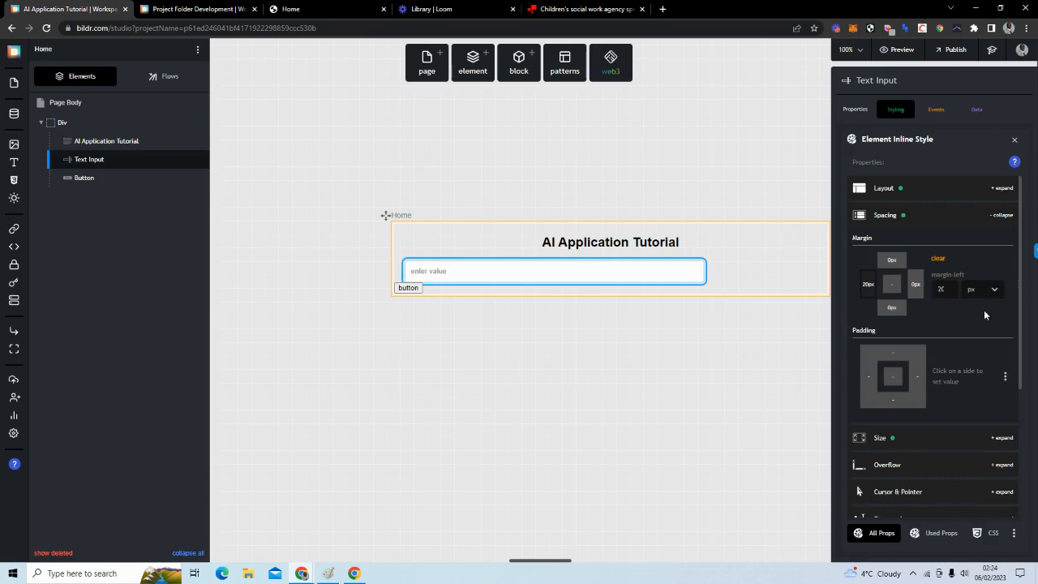
click(981, 290)
click(984, 319)
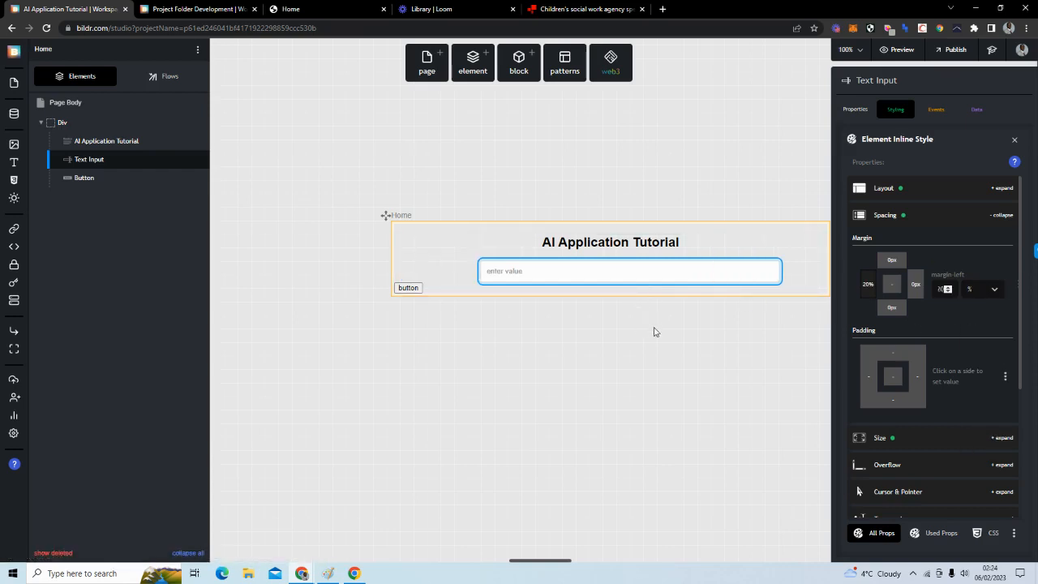
drag(546, 565, 550, 565)
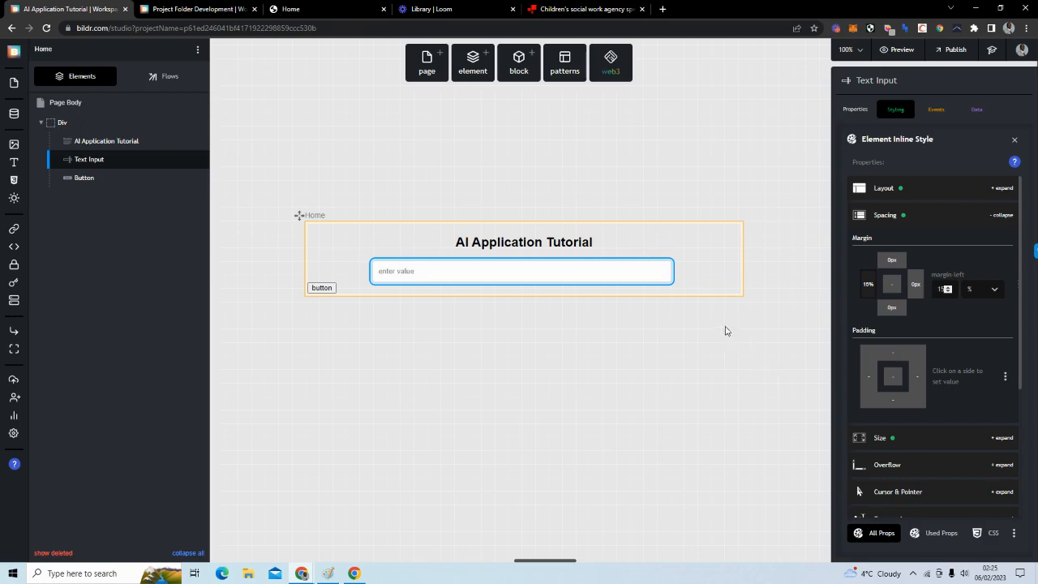
- Change the Text Input's inline width to 70%
click(941, 215)
click(923, 244)
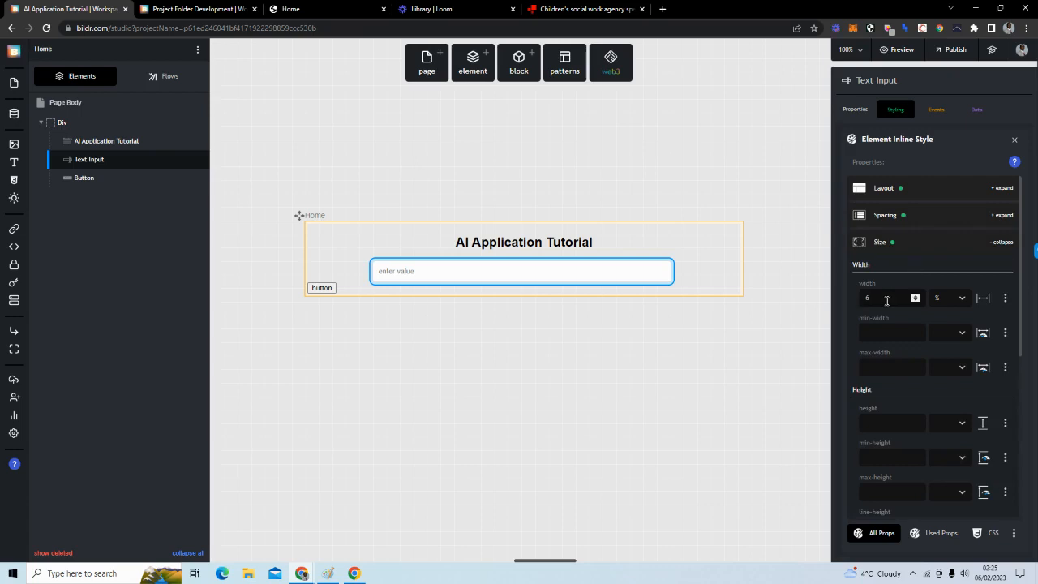
key(BackSpace)
text(70)
click(912, 244)
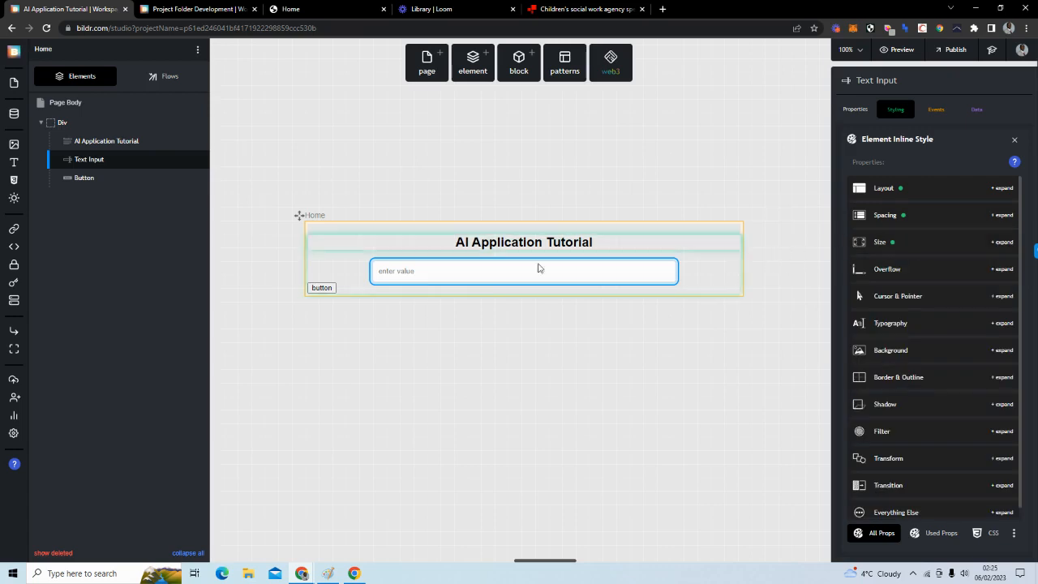
- Give the Button element an inline top margin of 10 px
click(115, 184)
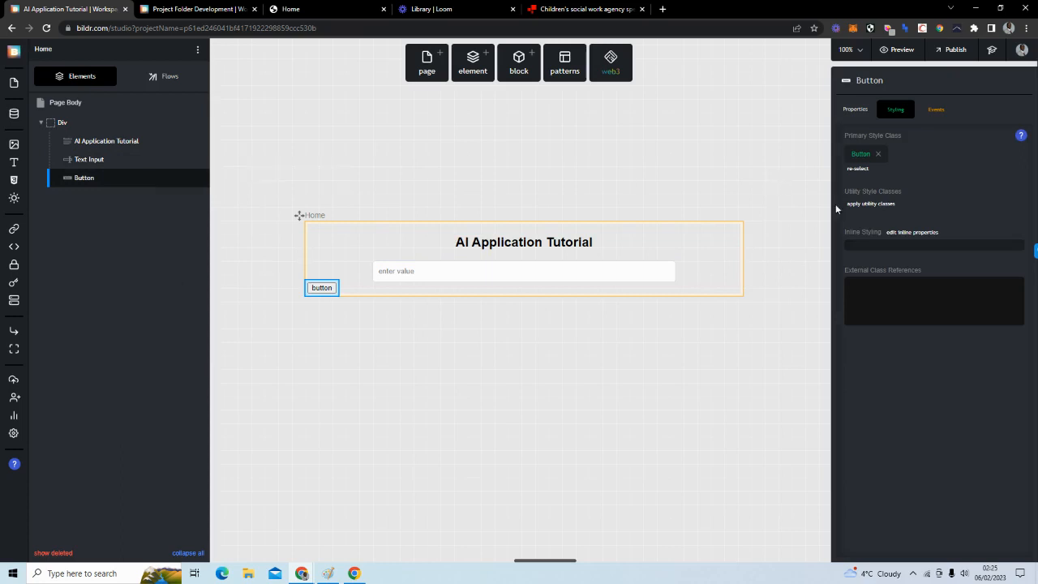
click(917, 231)
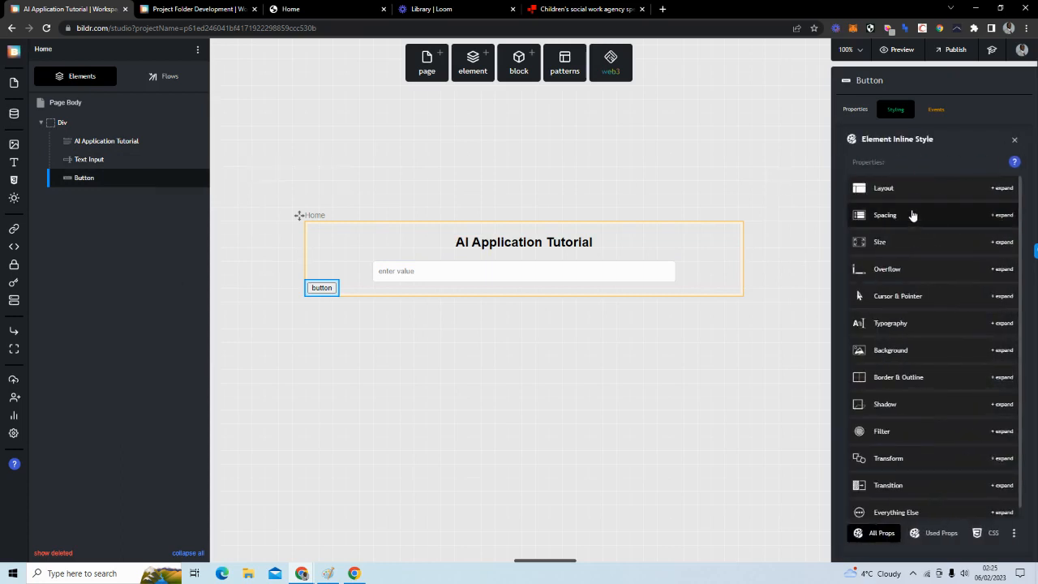
click(910, 214)
click(893, 261)
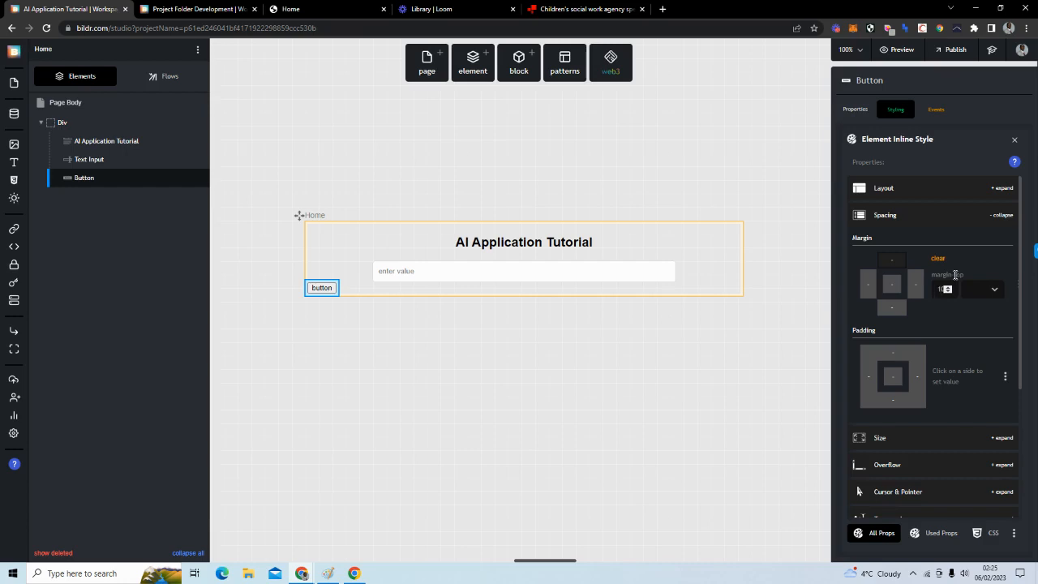
click(982, 289)
click(978, 315)
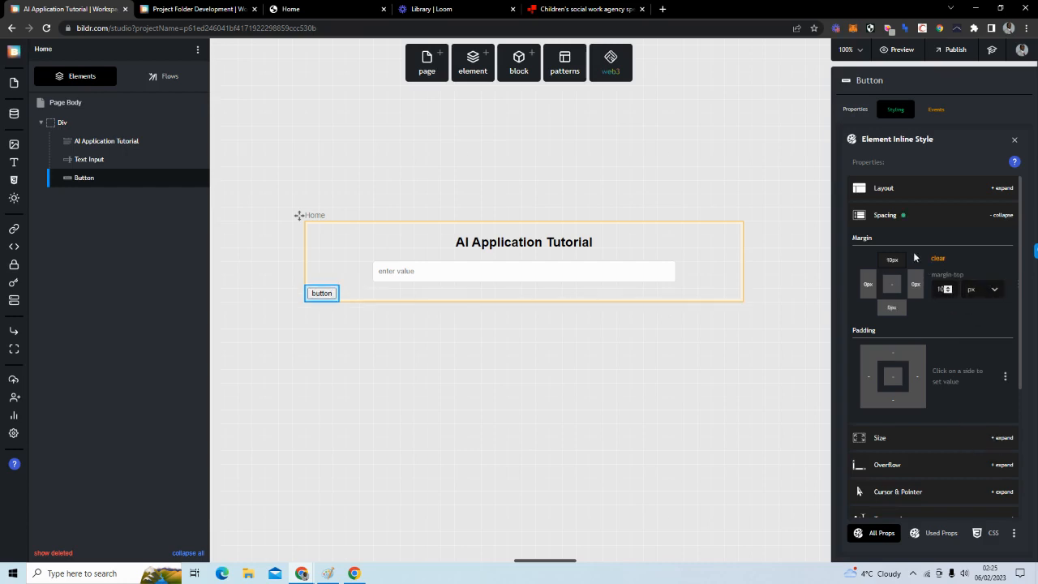
click(895, 221)
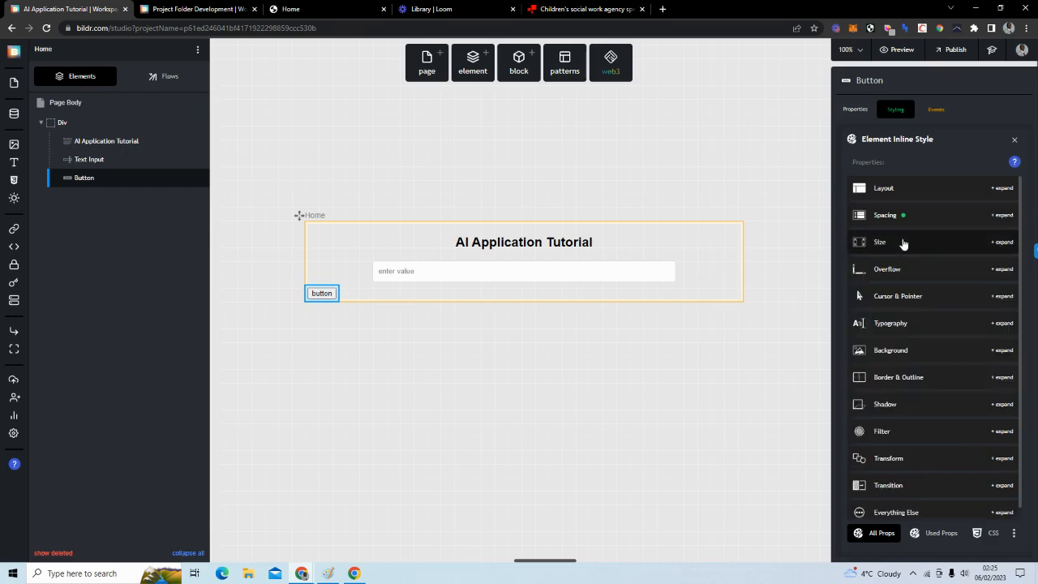
- Set the Button's inline width to 30%
click(901, 242)
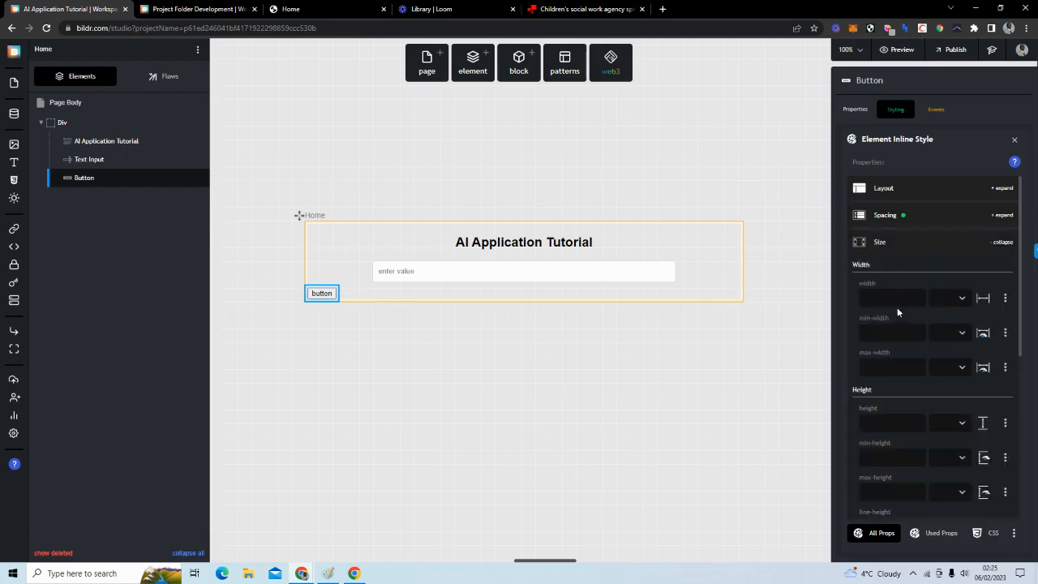
text(30)
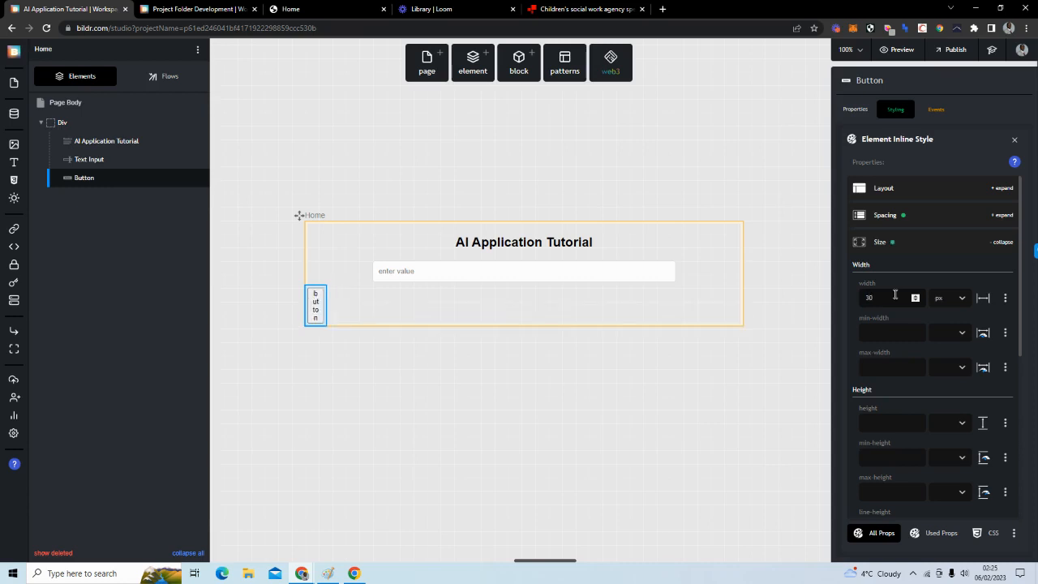
click(940, 297)
click(945, 345)
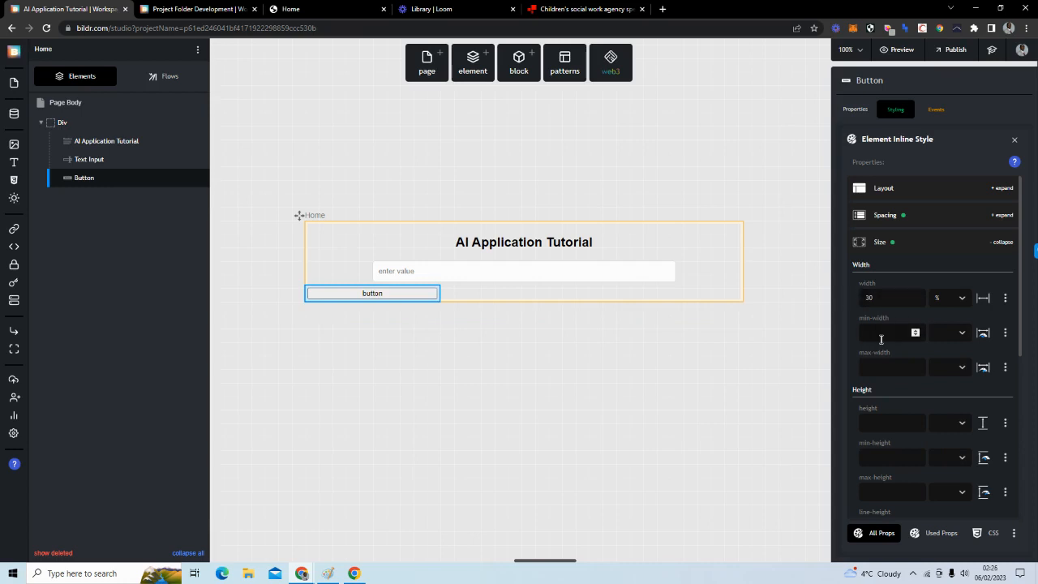
click(880, 243)
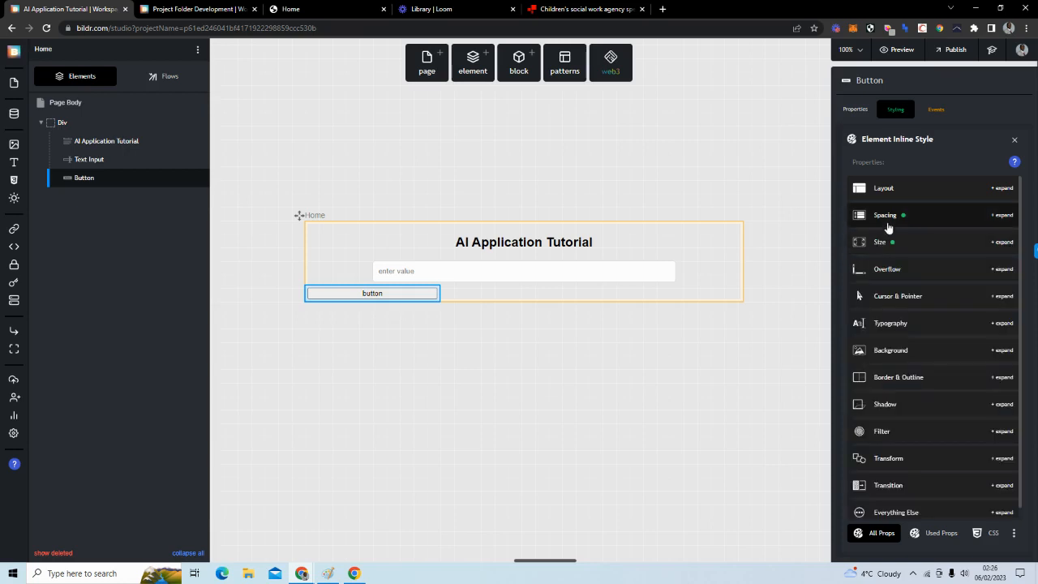
- Set the Button's left margin to 35% to centre it below the text input, and deselect it
click(885, 215)
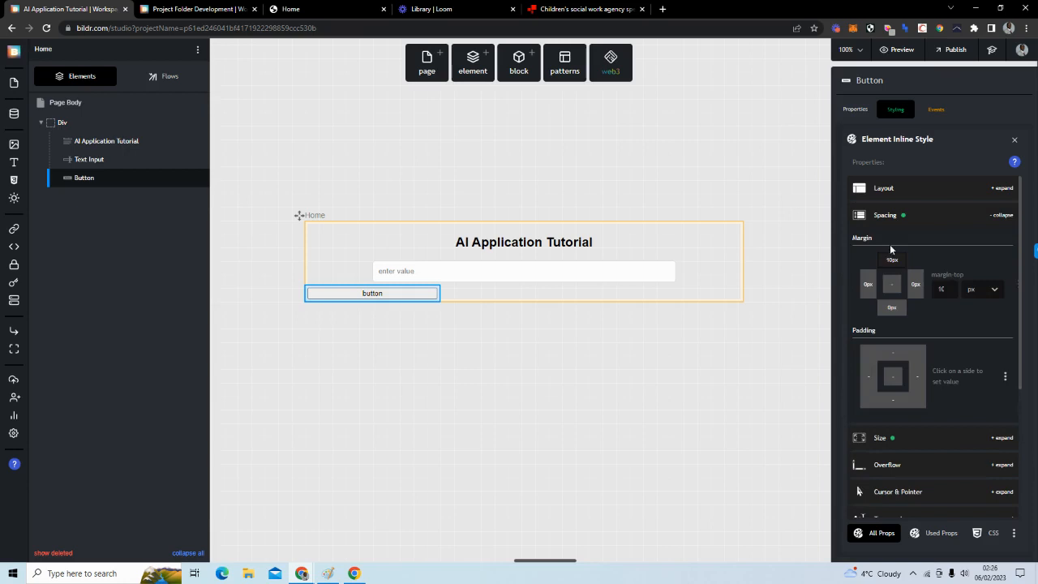
click(868, 285)
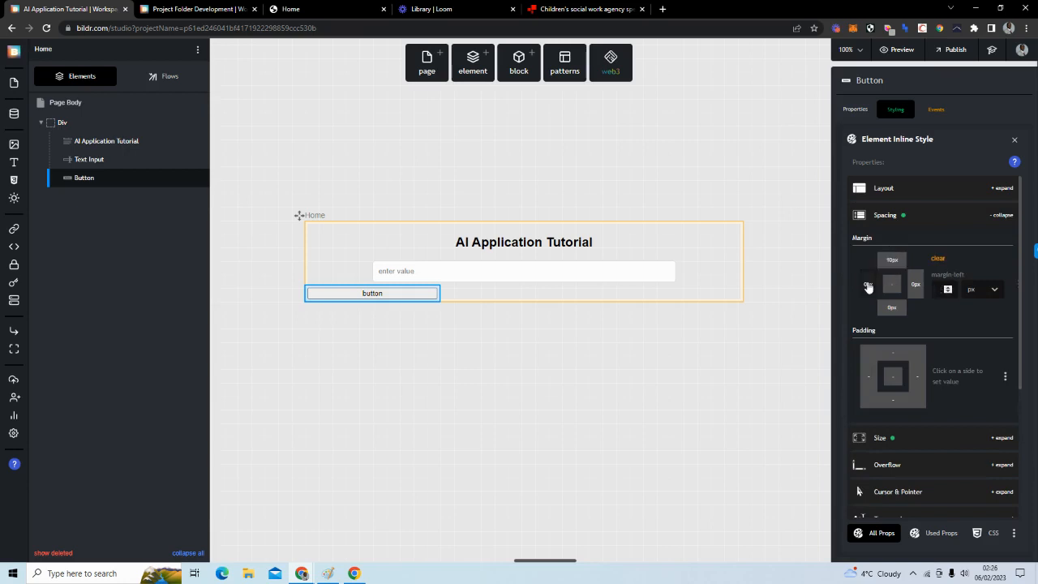
text(35)
click(979, 290)
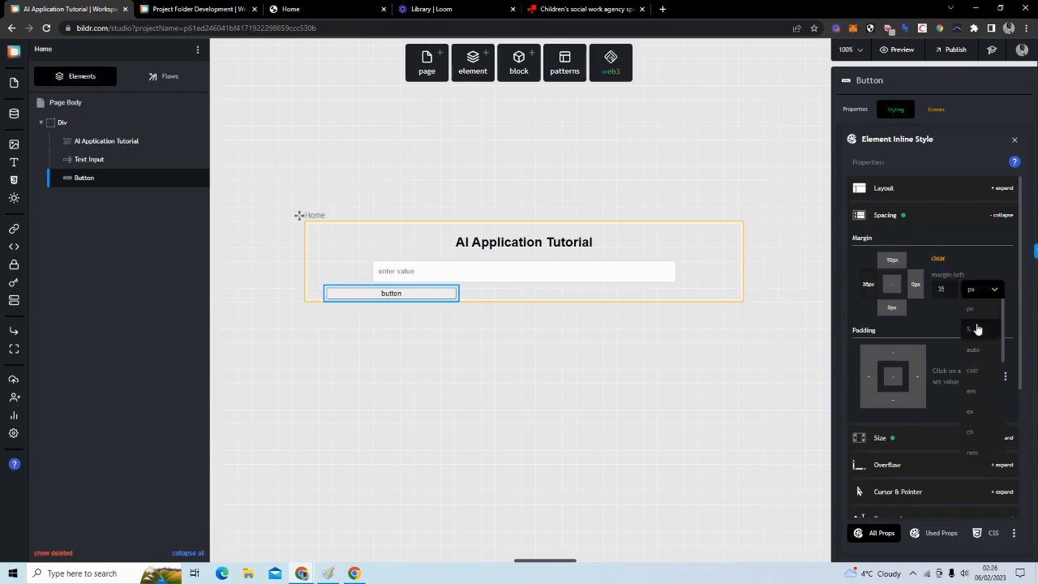
click(976, 328)
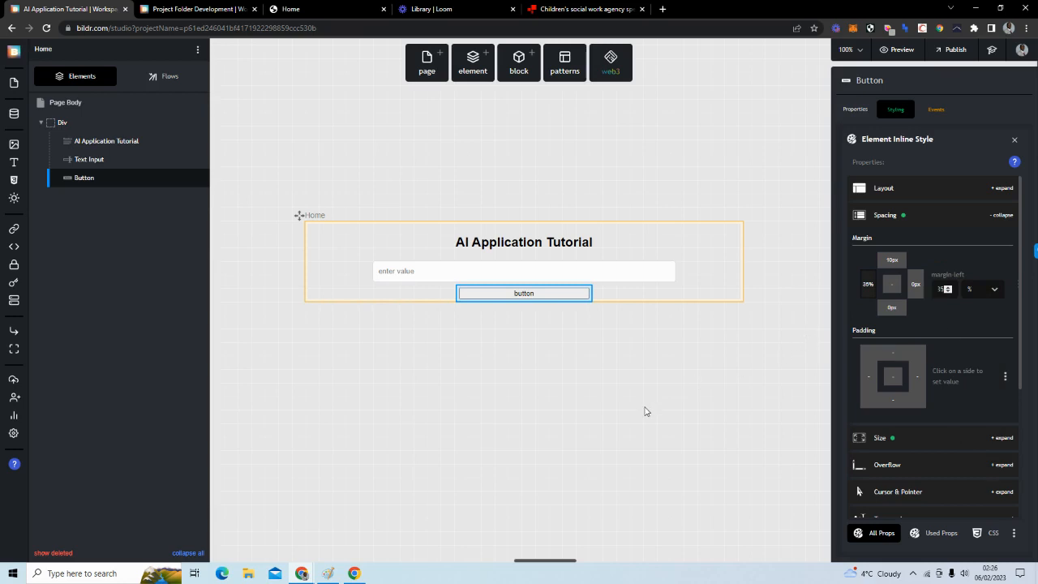
click(645, 411)
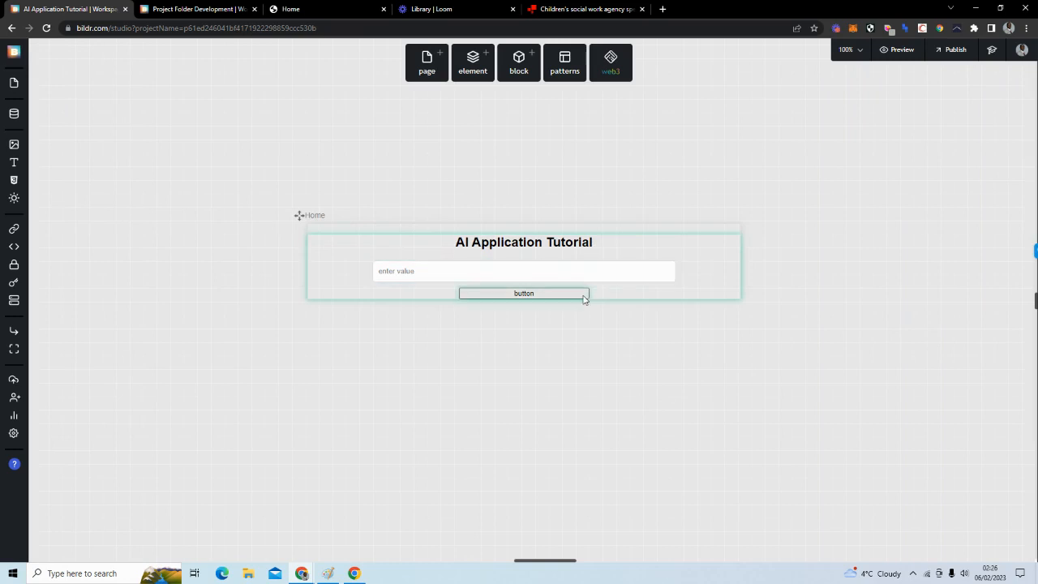
- Set the text input's placeholder to "Write your industry"
click(595, 271)
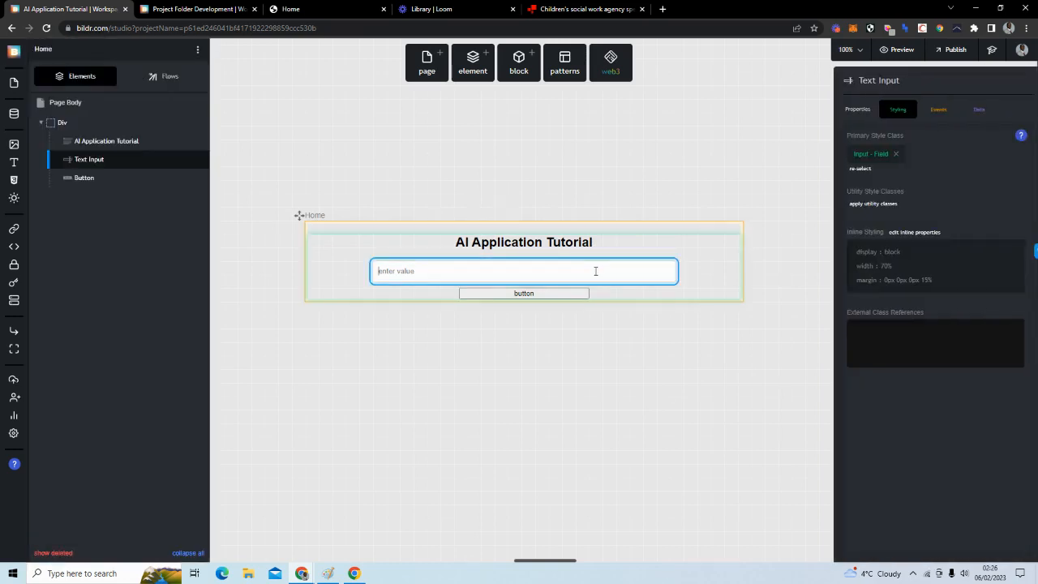
click(852, 109)
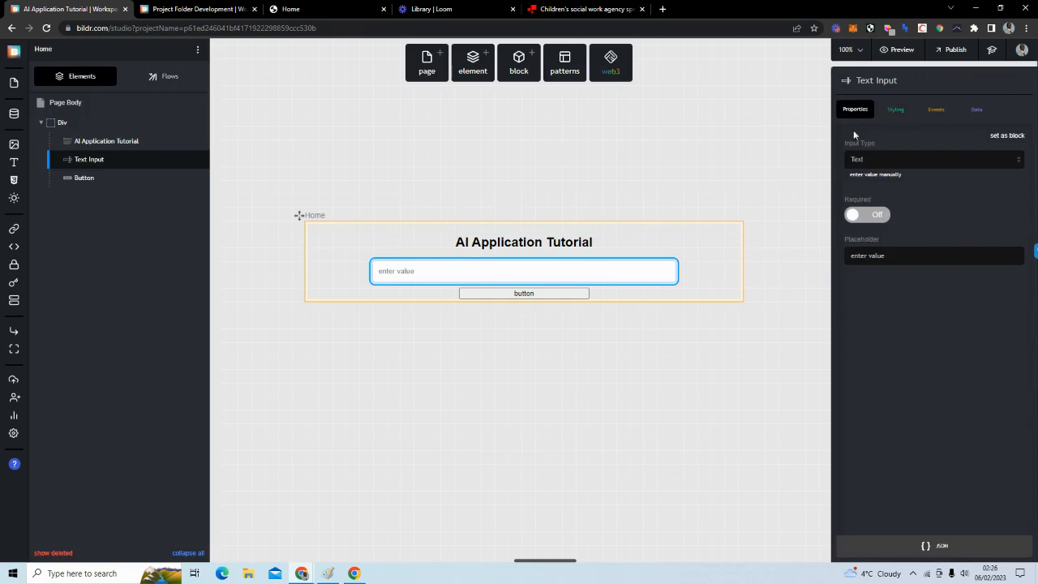
drag(884, 256, 849, 256)
text(M)
text(Write your )
text(industry)
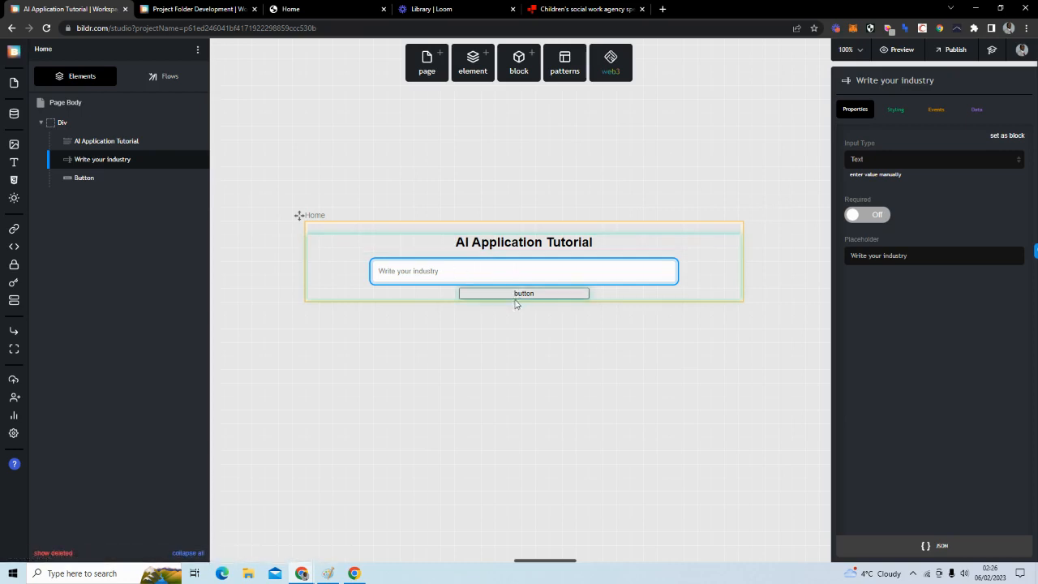
- Add a Text / Paragraph element inside the Div below the Button and clear its display text
click(474, 70)
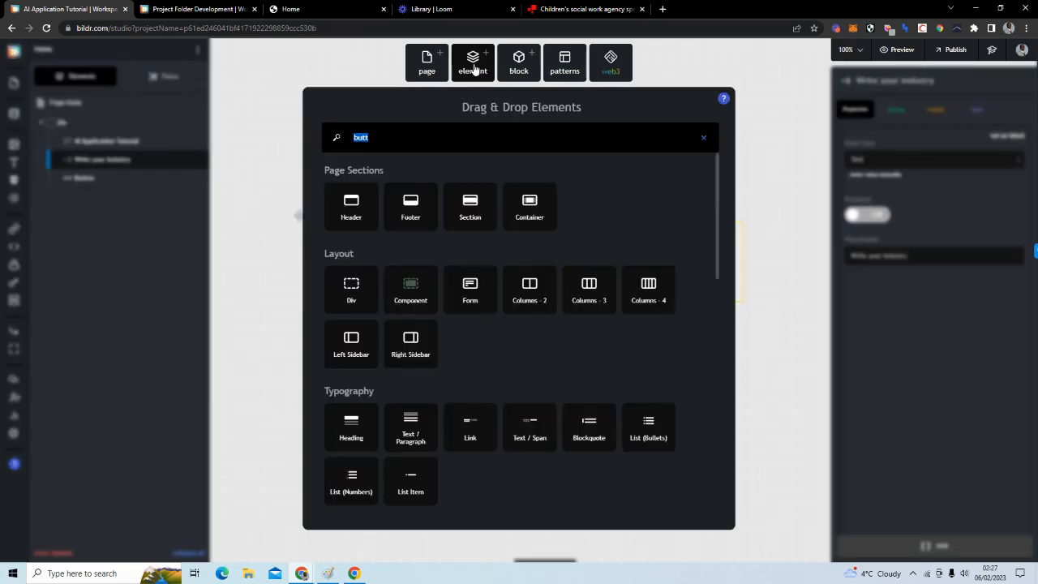
text(text)
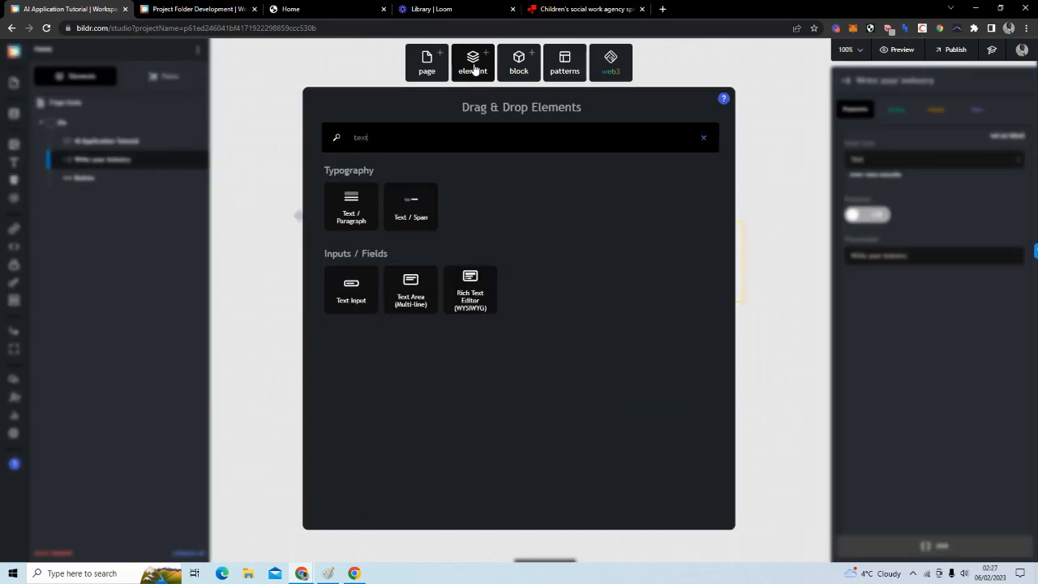
drag(352, 209, 167, 130)
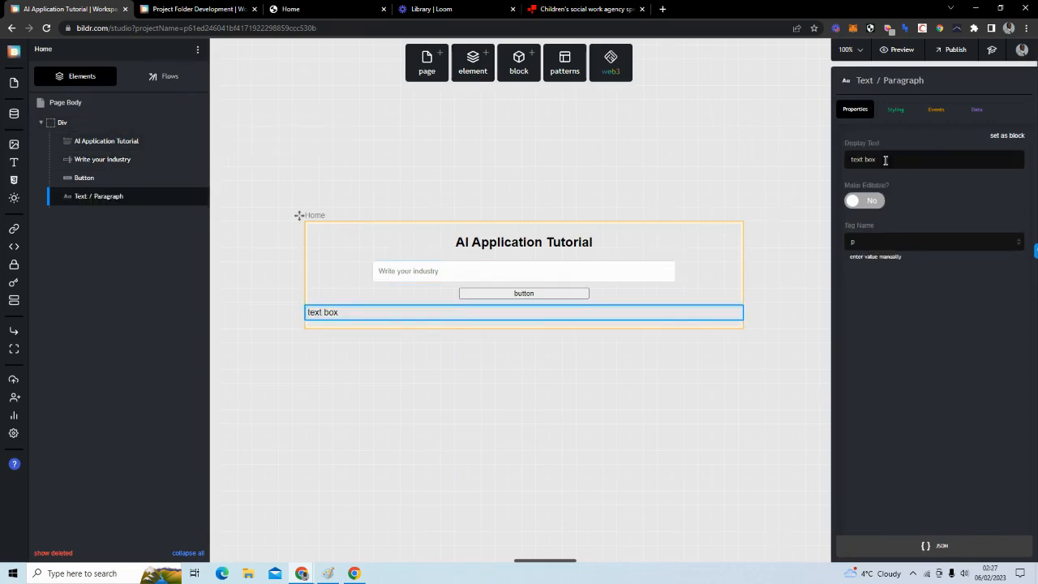
drag(885, 159, 846, 160)
key(BackSpace)
click(375, 195)
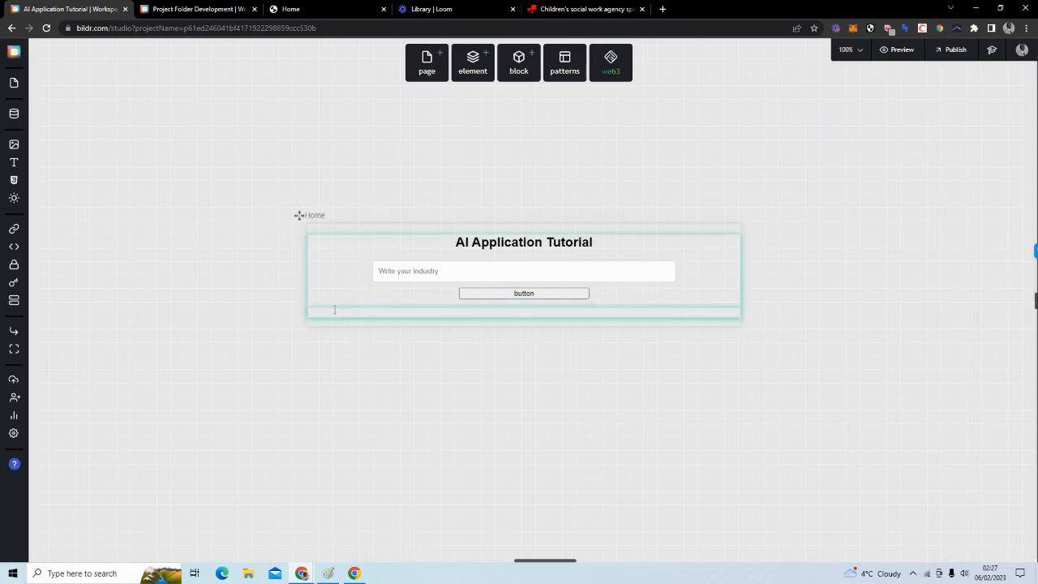
- Set the empty paragraph's inline text alignment to center
click(334, 311)
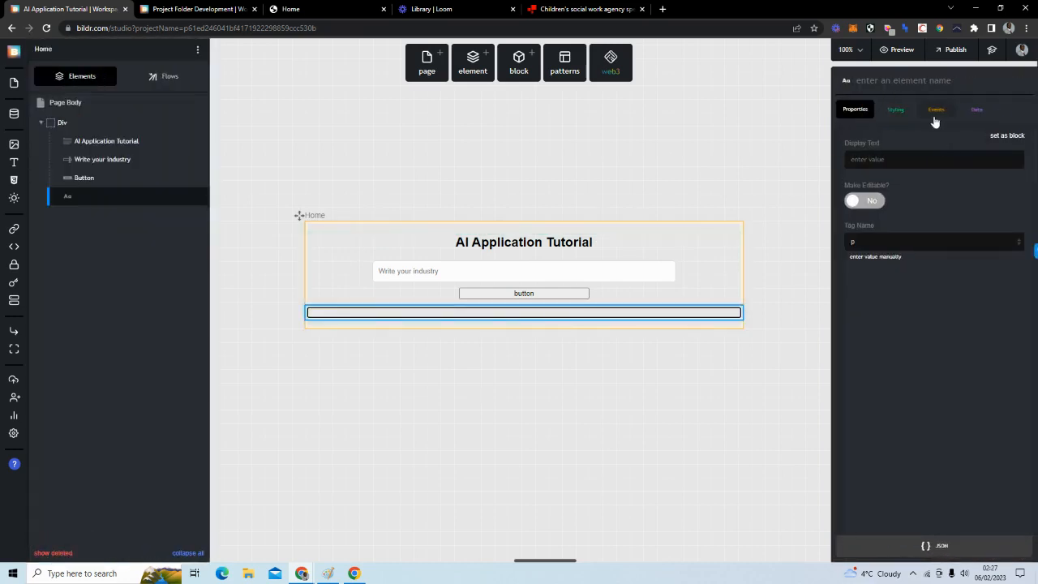
click(898, 112)
click(901, 233)
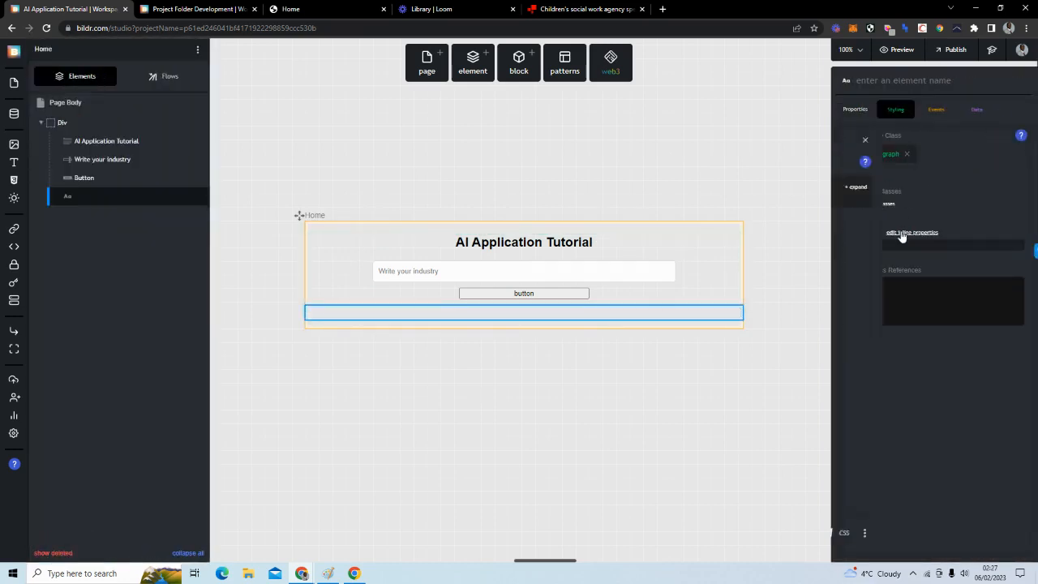
click(910, 324)
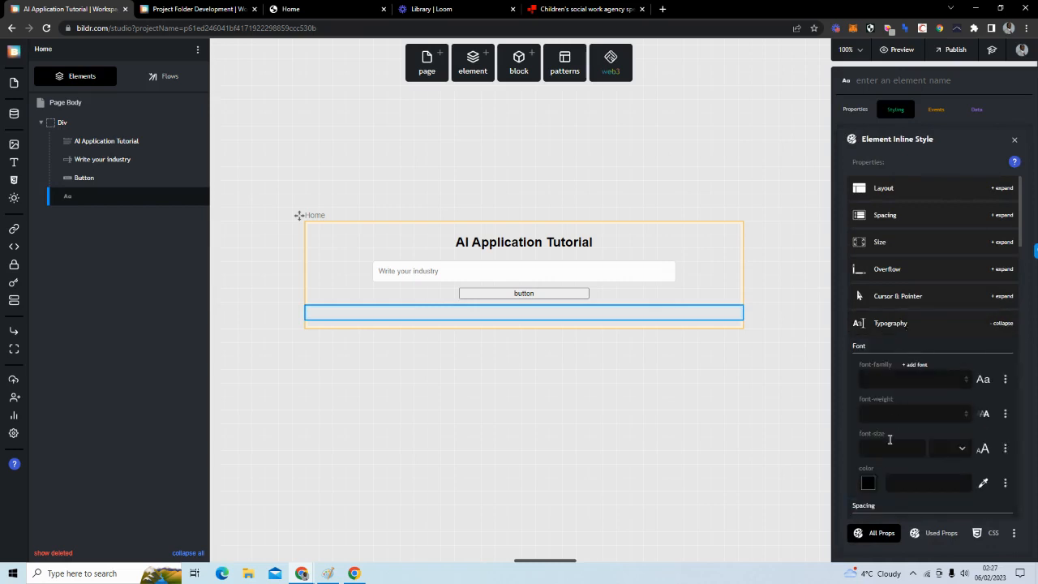
scroll(900, 398, down, 6)
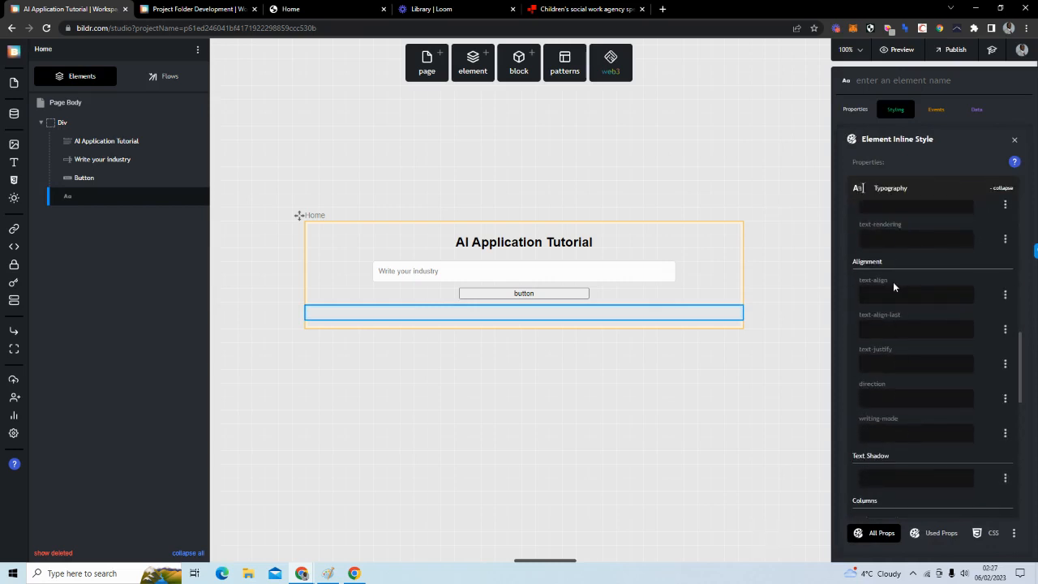
click(890, 288)
click(549, 377)
click(576, 311)
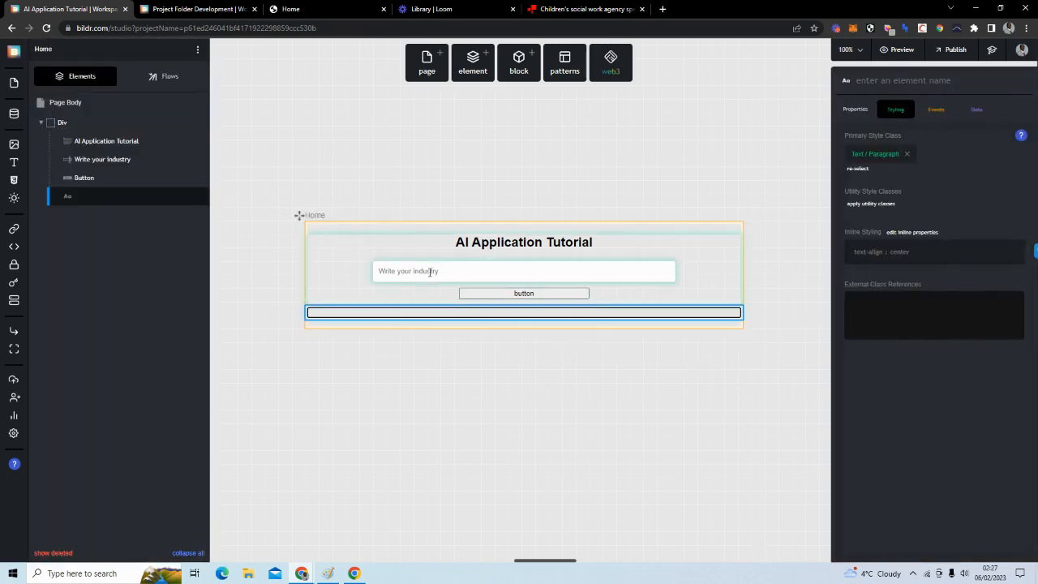
- Set the empty paragraph's inline width to 70%
click(867, 114)
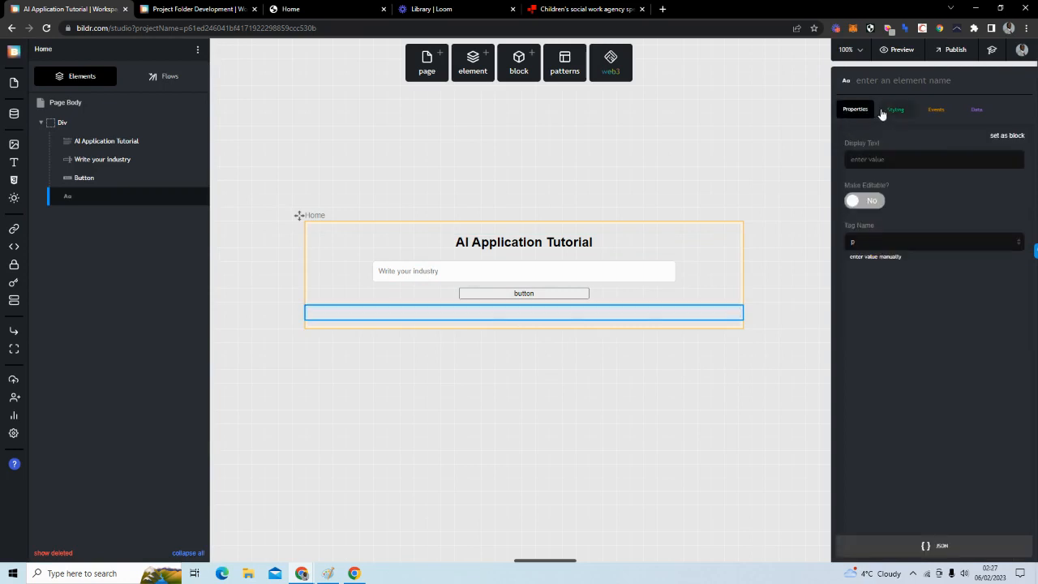
click(888, 112)
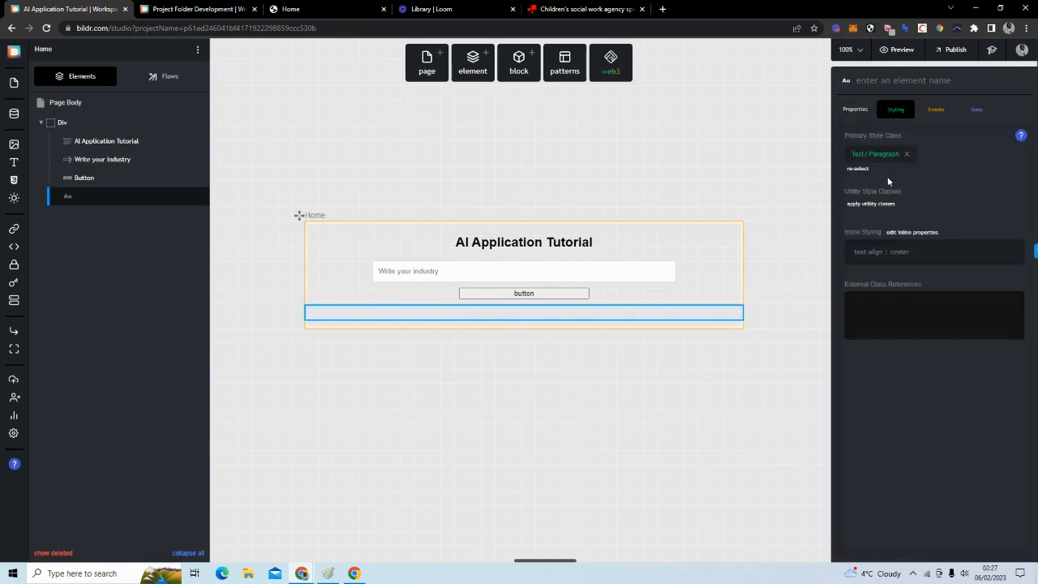
click(912, 232)
click(907, 246)
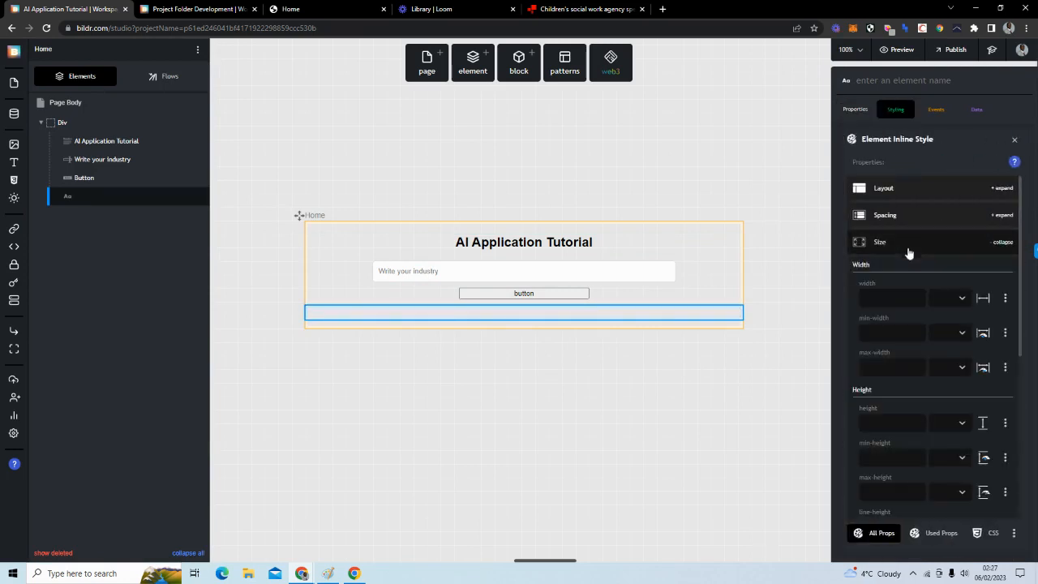
click(886, 298)
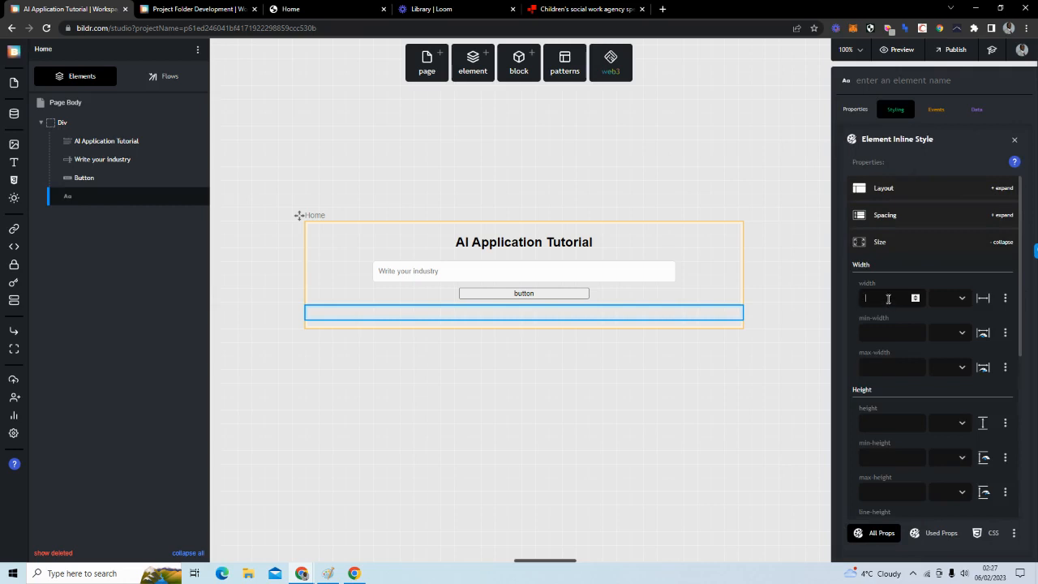
text(70)
click(947, 298)
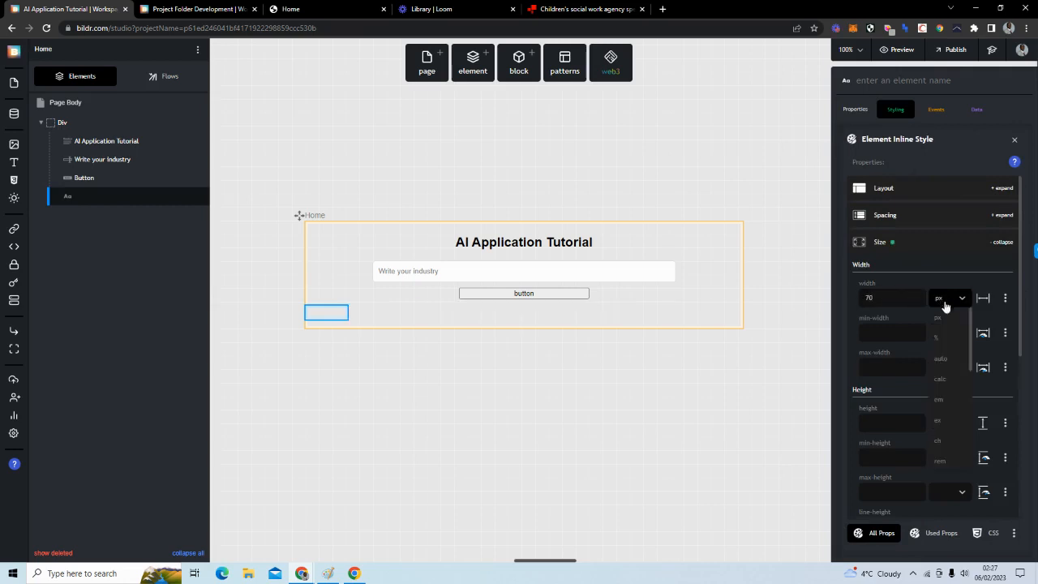
click(940, 344)
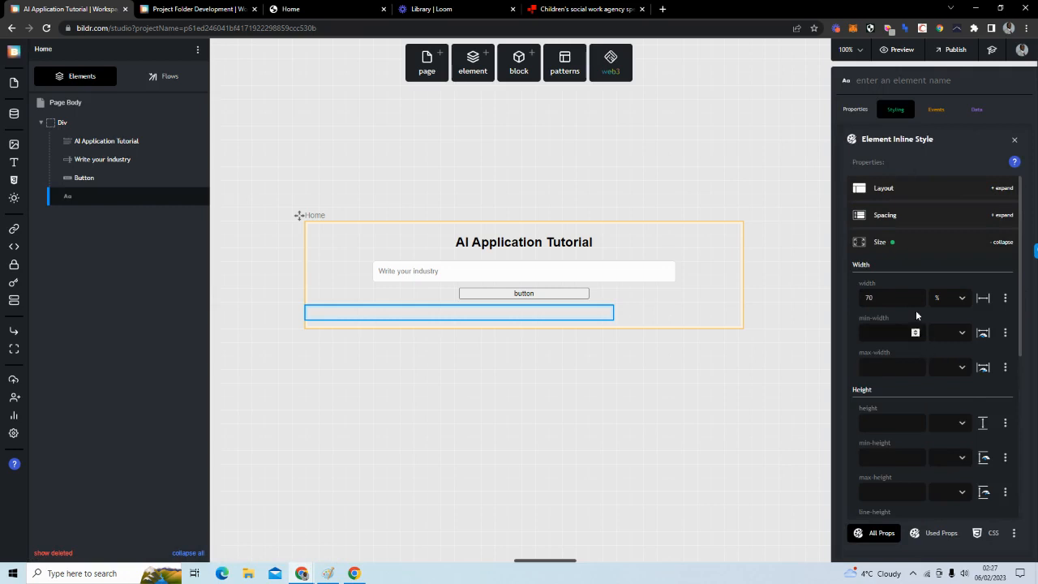
- Give the empty paragraph a left margin of 15% and a top margin of 10 px
click(883, 241)
click(887, 215)
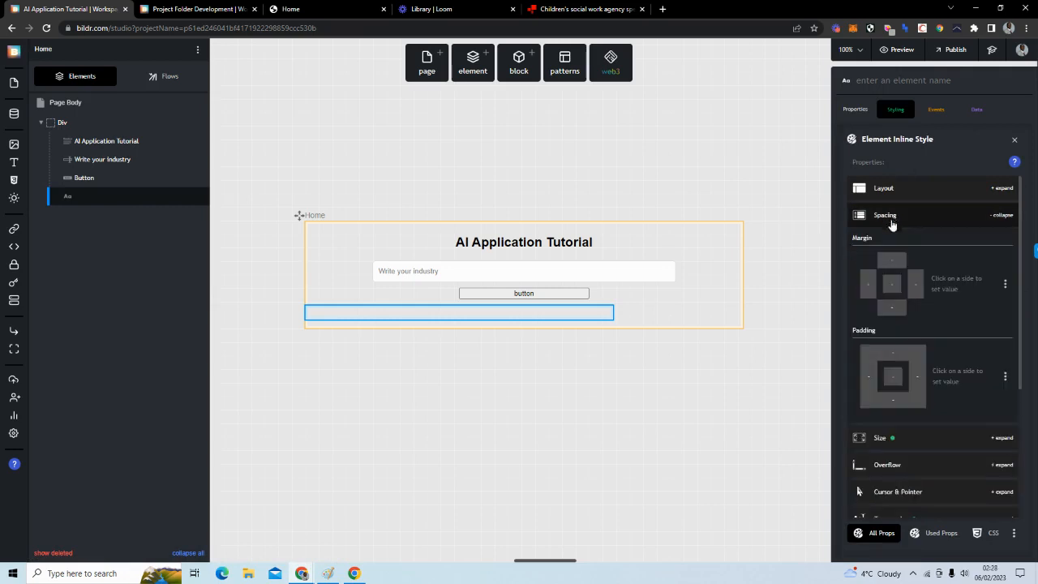
click(868, 285)
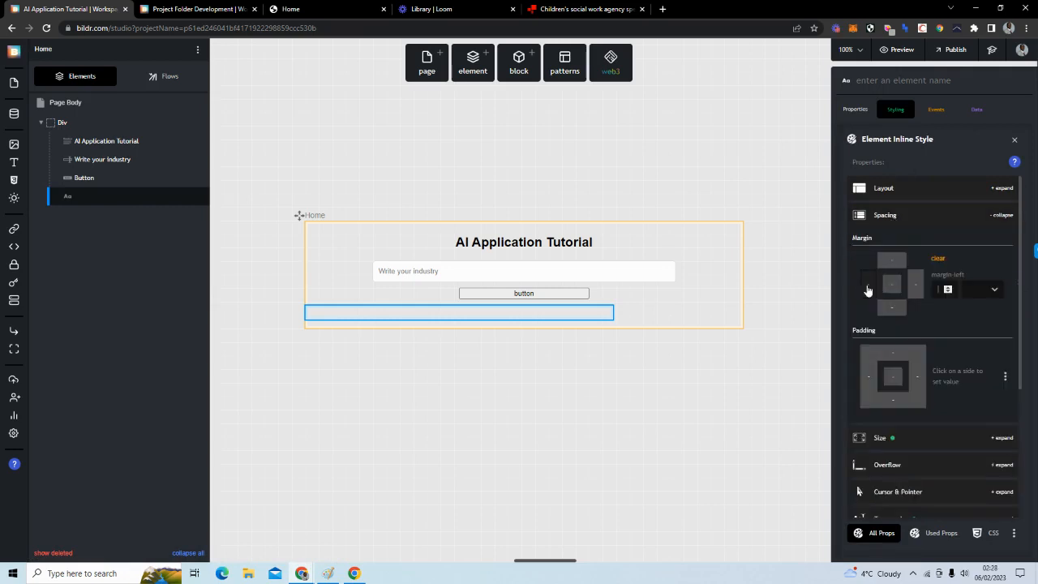
text(15)
click(984, 290)
click(974, 324)
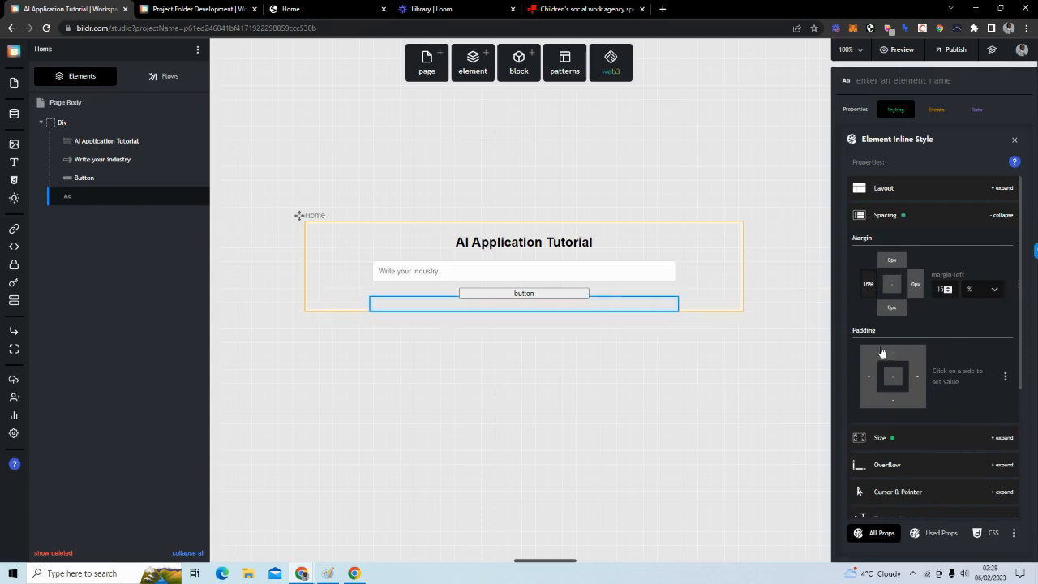
click(891, 260)
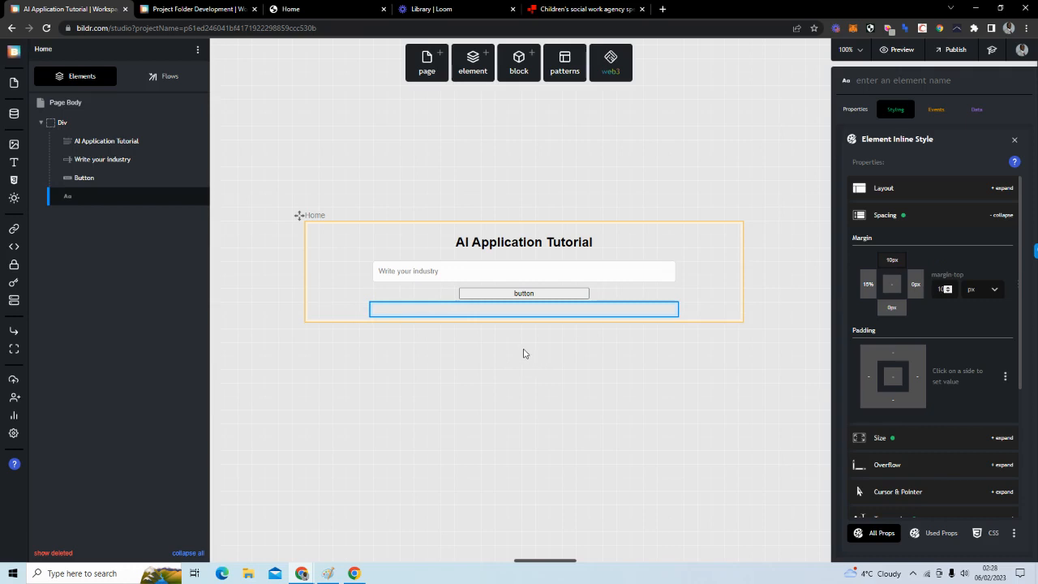
- Create a new page flow named "Open AI Generation"
click(140, 80)
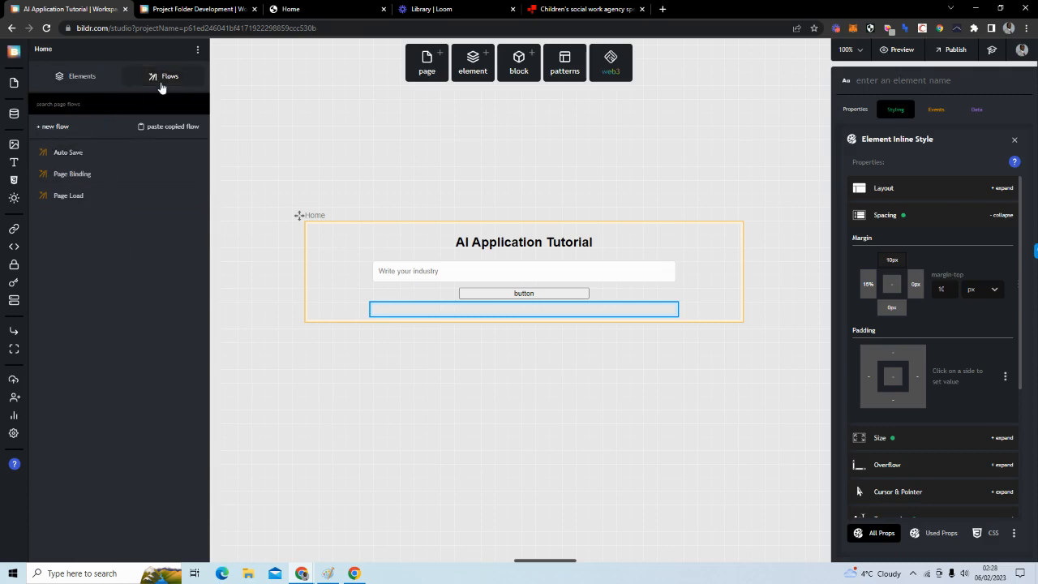
click(50, 128)
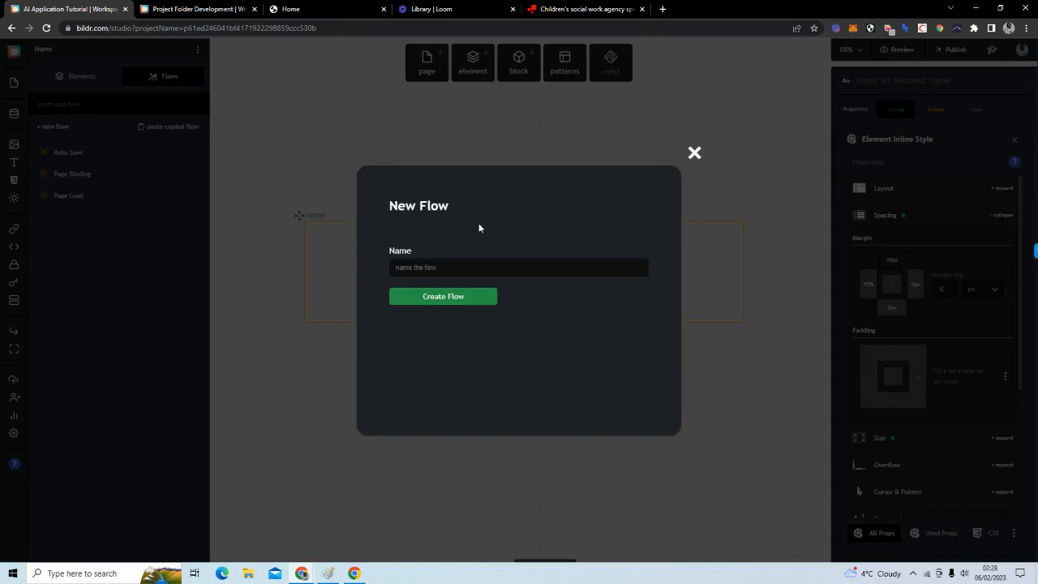
text(Open AI Generation)
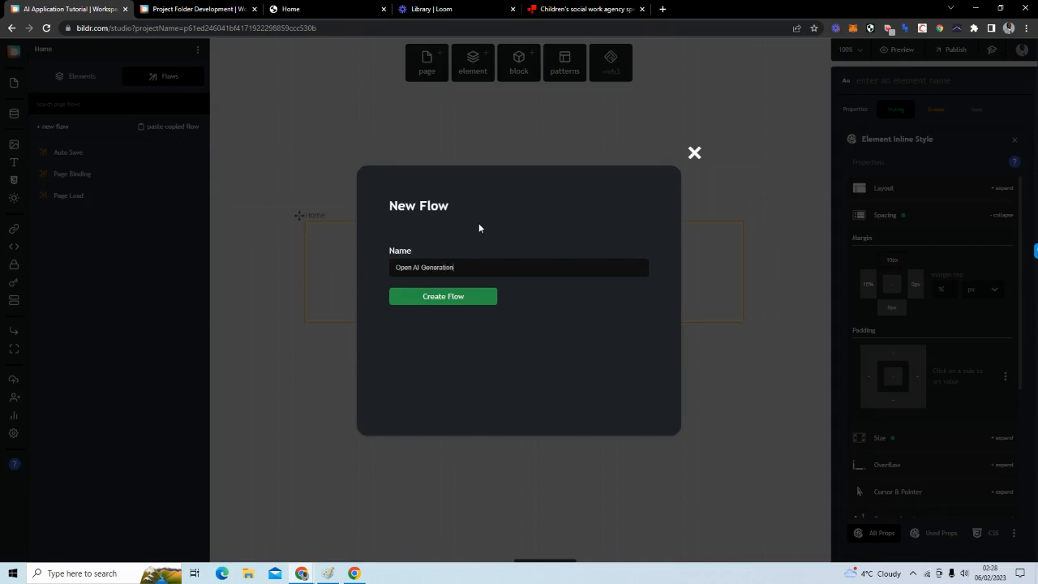
click(463, 304)
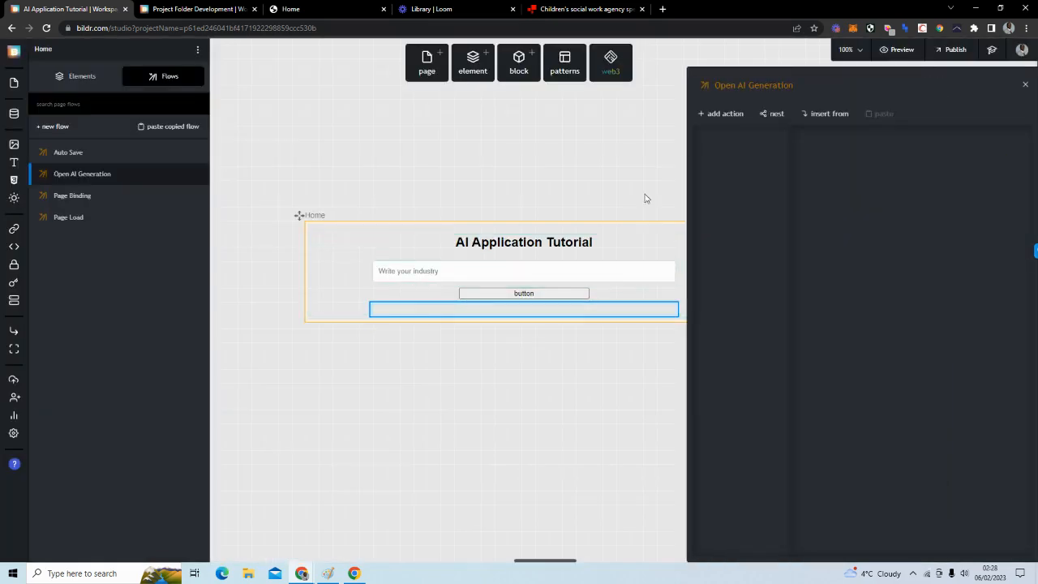
- Examine the catalogue of actions available for the flow, from element and data actions through API and Stripe integrations
click(724, 118)
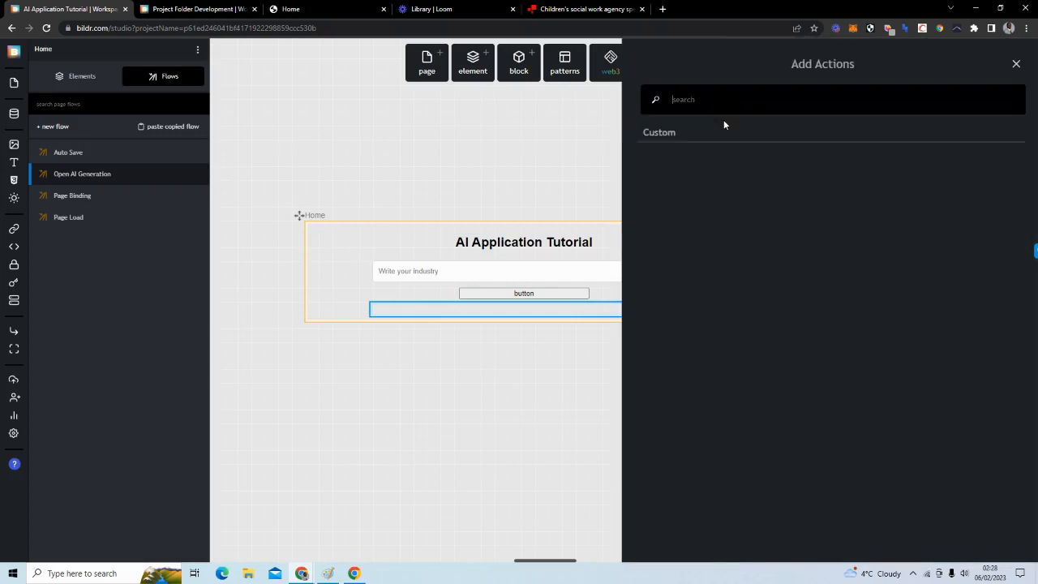
text(open)
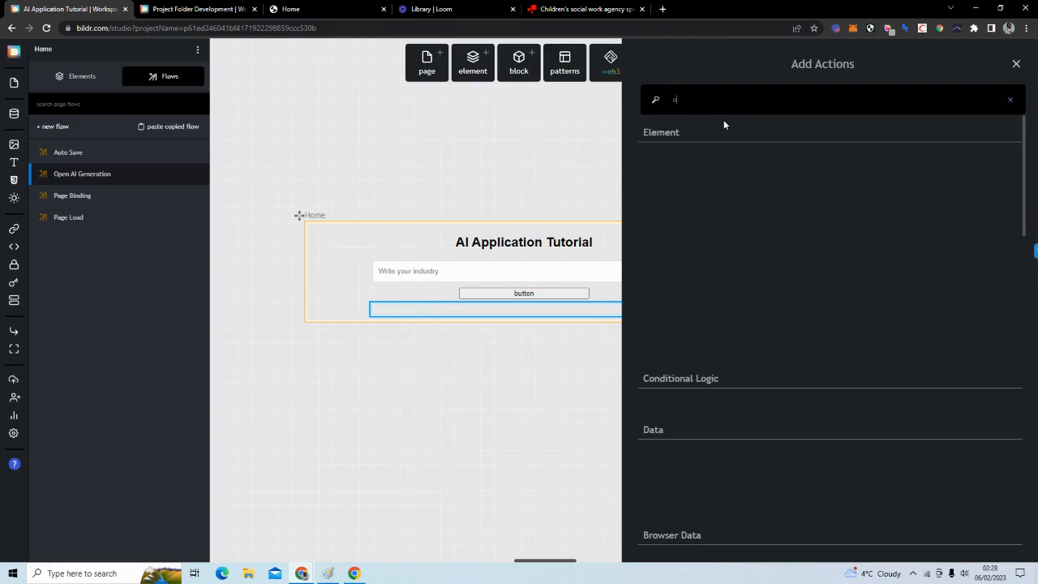
key(BackSpace)
key(BackSpace)
key(BackSpace)
key(BackSpace)
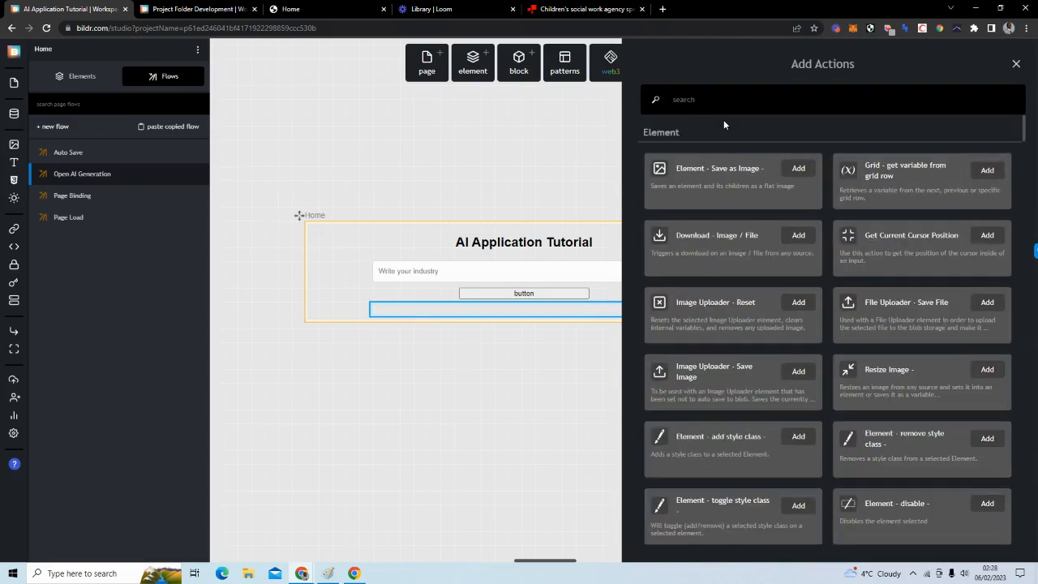
scroll(752, 175, down, 7)
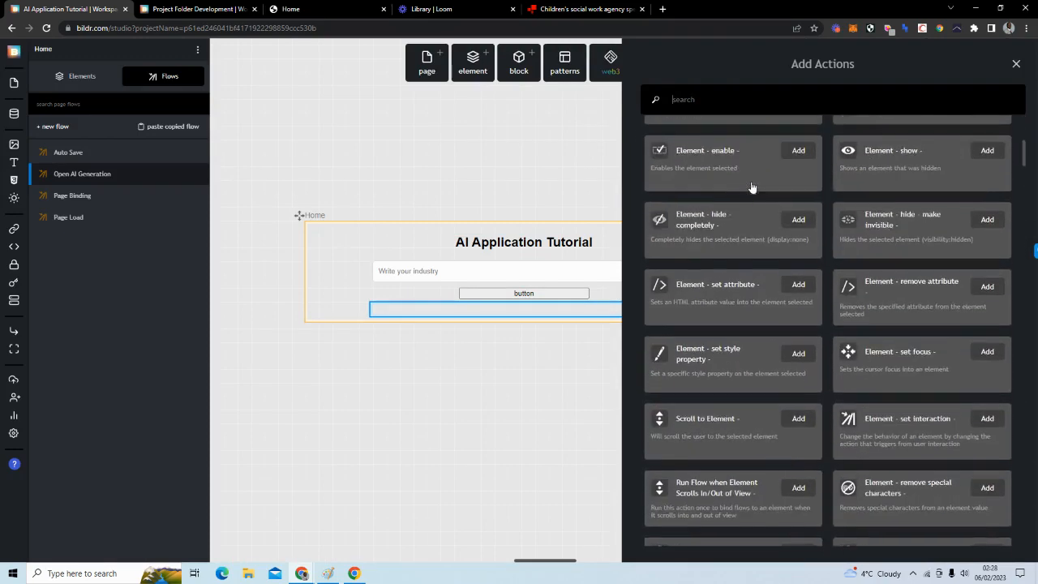
scroll(751, 181, down, 10)
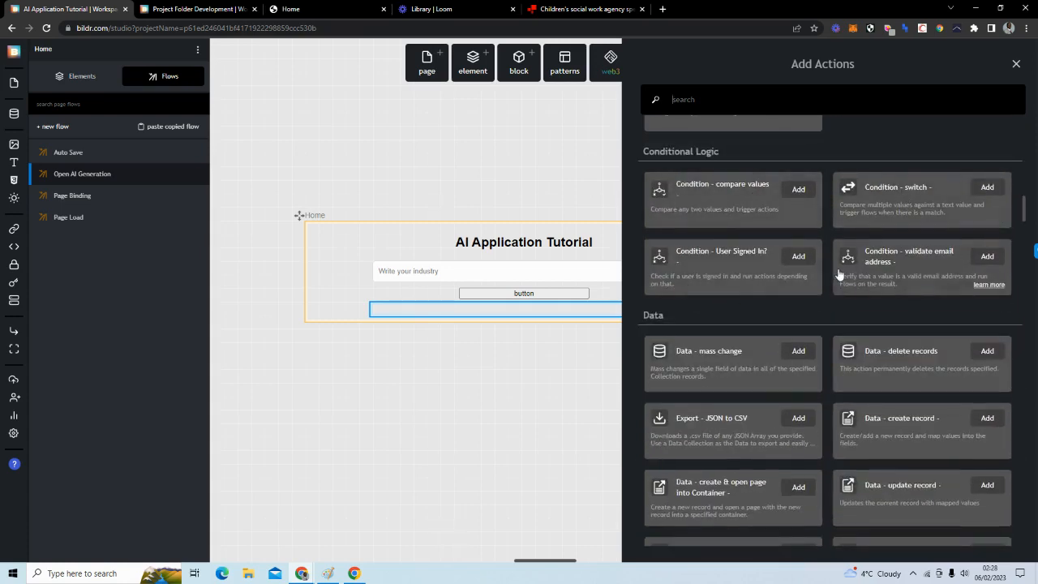
scroll(867, 259, down, 1)
scroll(919, 215, down, 5)
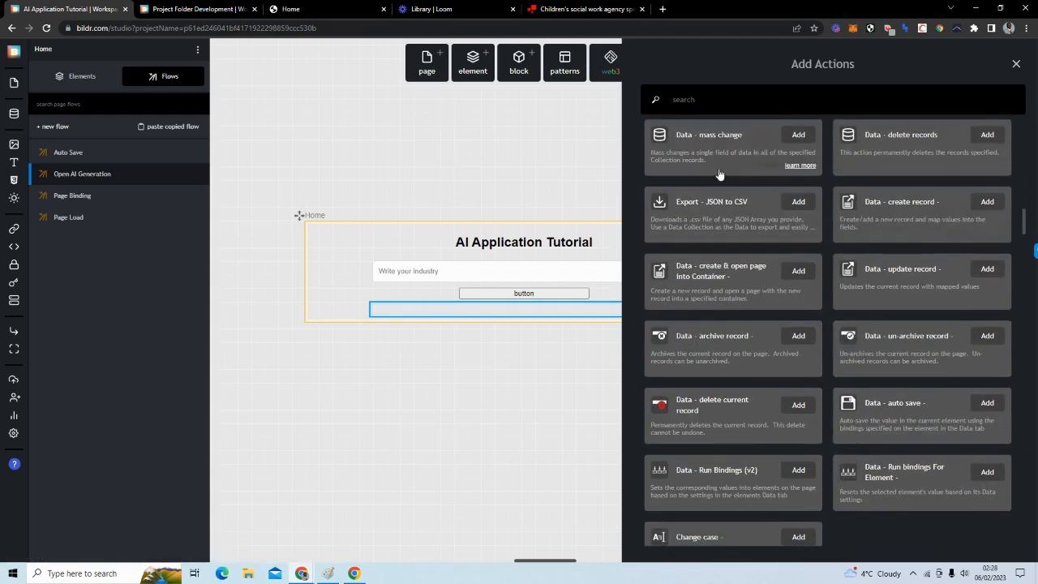
scroll(712, 173, down, 6)
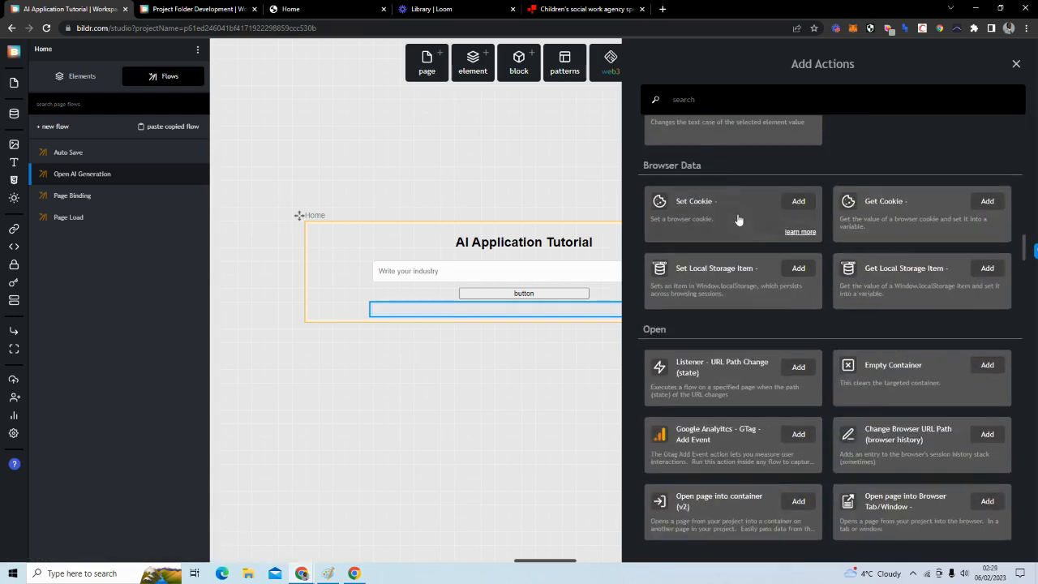
scroll(744, 230, down, 6)
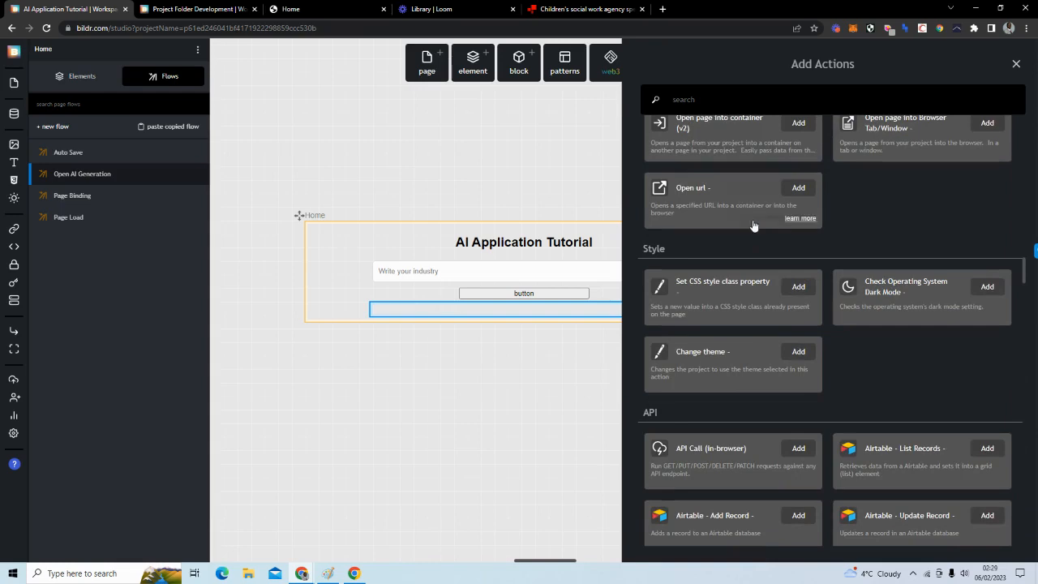
scroll(747, 213, down, 9)
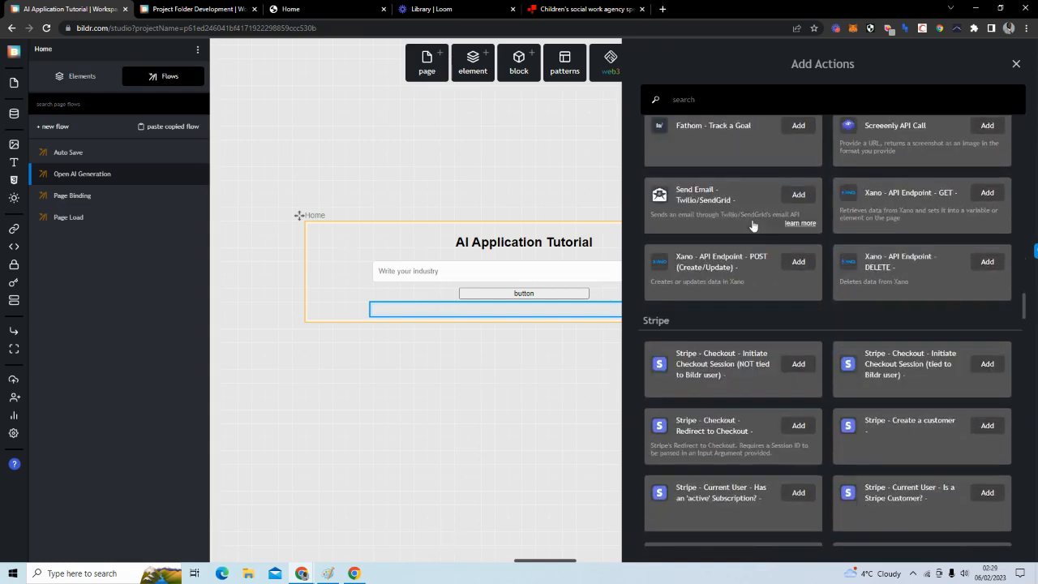
scroll(762, 239, up, 2)
scroll(762, 239, up, 6)
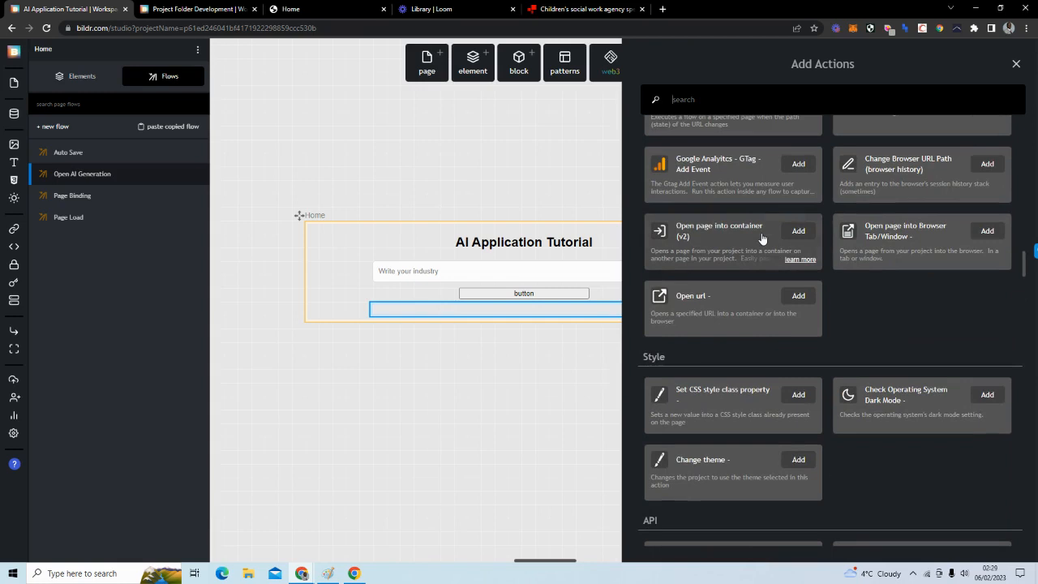
- Search the available actions for "chrome" and clear the search
text(chrome)
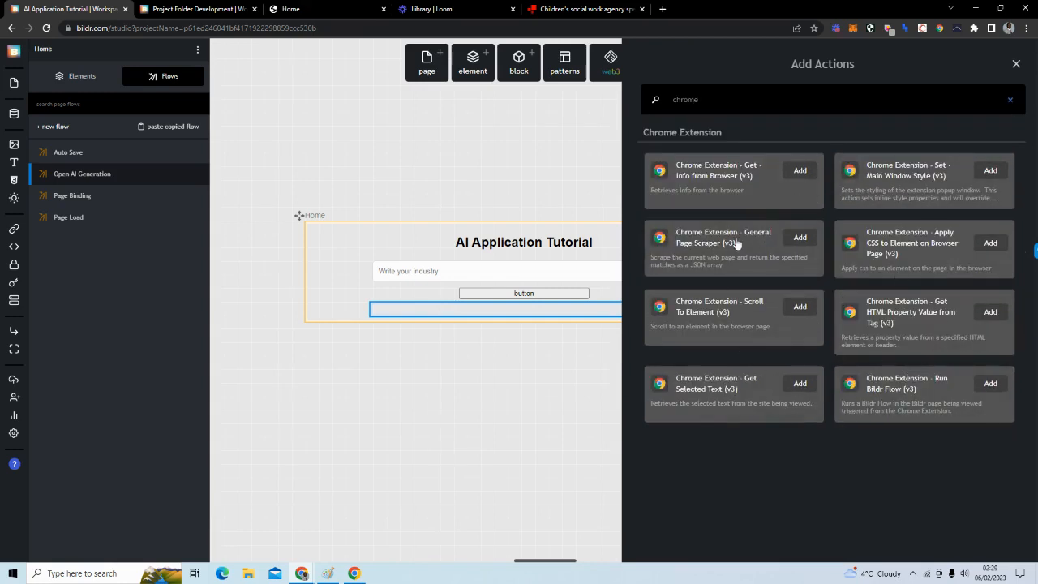
key(BackSpace)
key(BackSpace)
key(BackSpace)
key(BackSpace)
key(BackSpace)
key(BackSpace)
- Search for "open ai" and add the "Open AI - Text Completion" action to the flow
text(open)
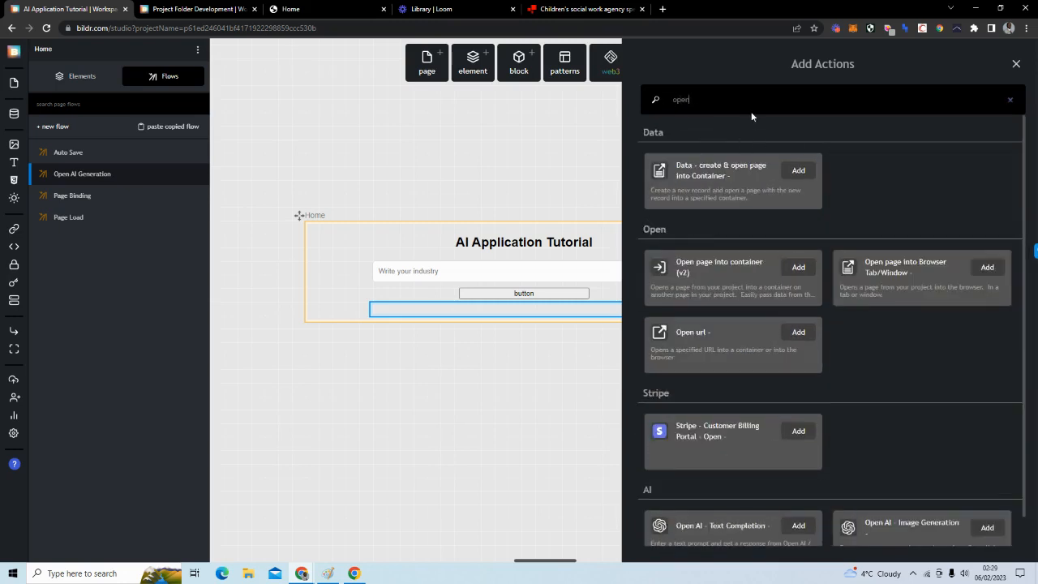
text( ai)
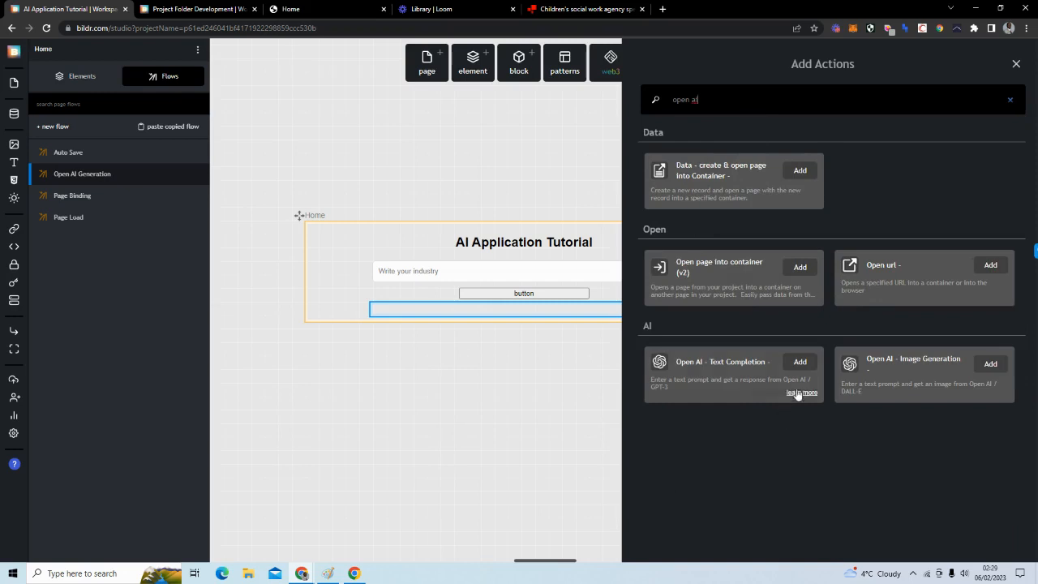
click(798, 362)
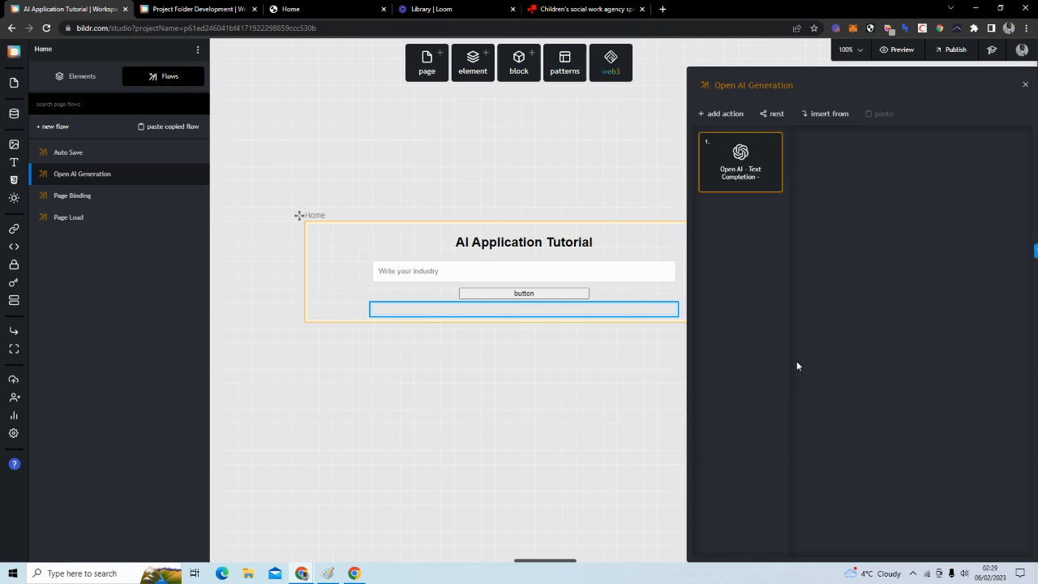
- Begin a new project secret from the OpenAI API Key setting of the Text Completion action
click(727, 184)
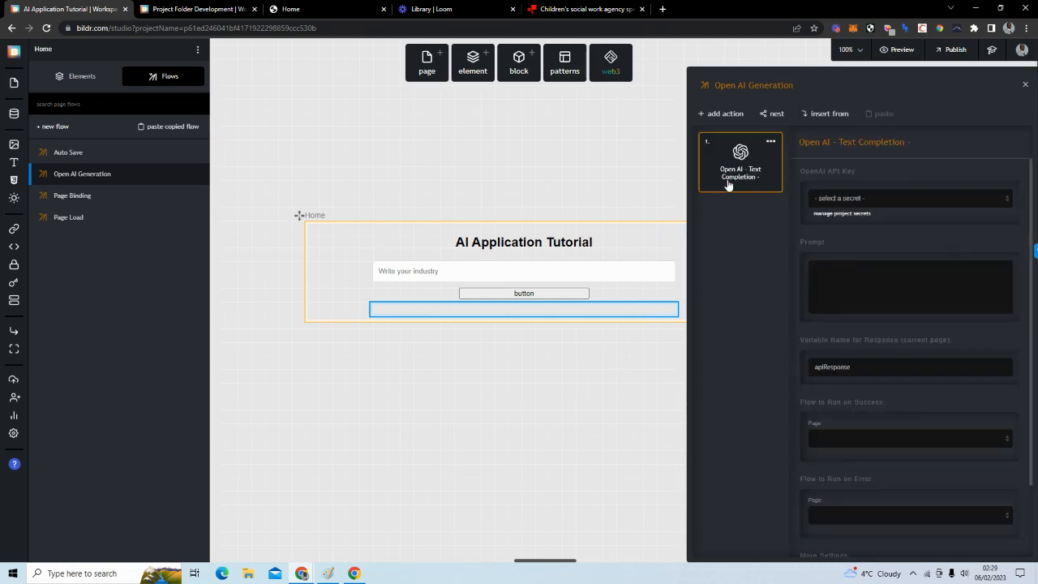
click(847, 199)
click(847, 199)
click(841, 215)
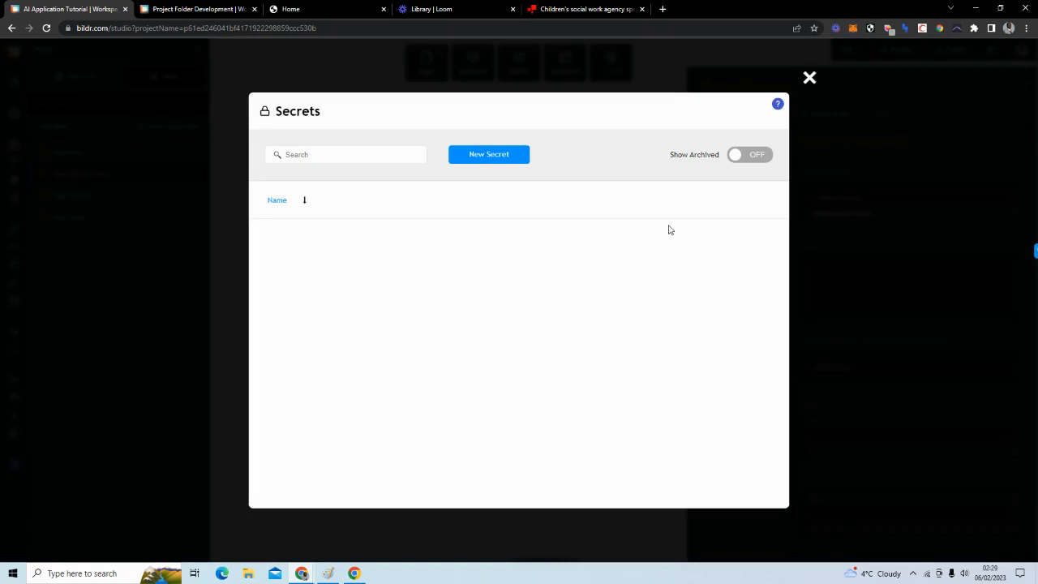
click(486, 160)
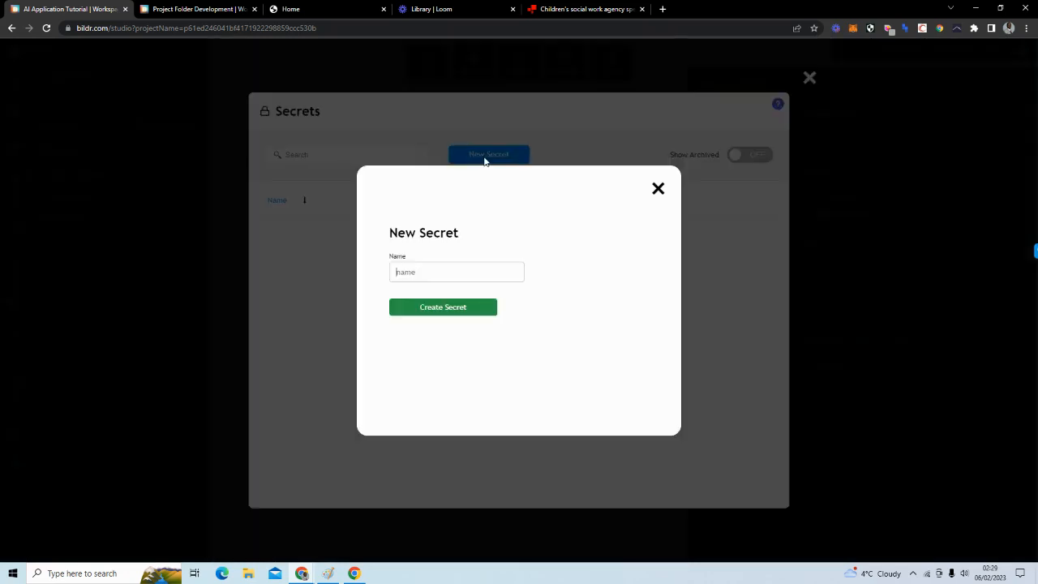
- Open the OpenAI developer site in a new browser tab, going from openai.com to beta.openai.com/examples
click(662, 10)
text(open)
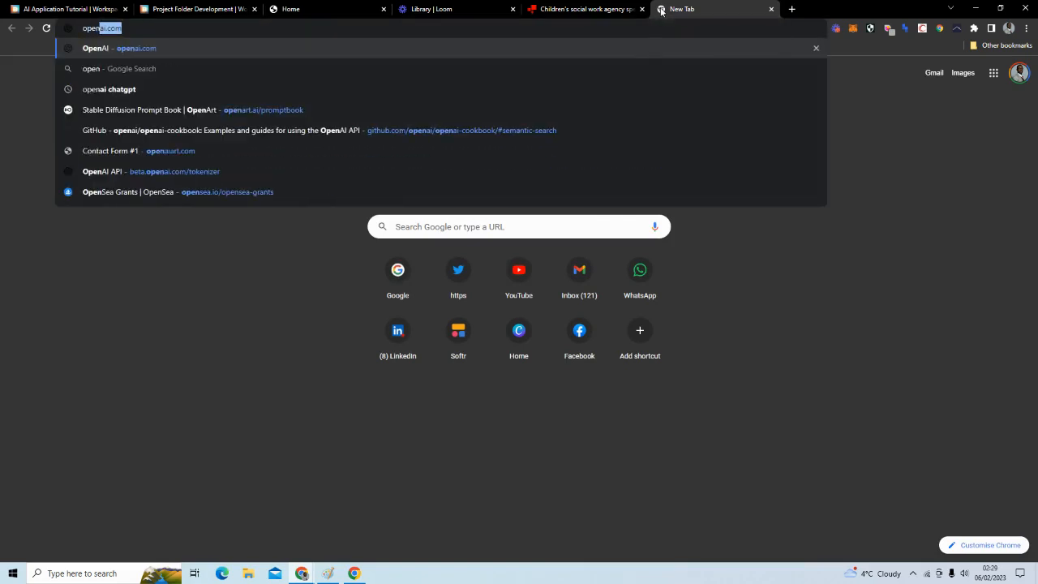
key(Return)
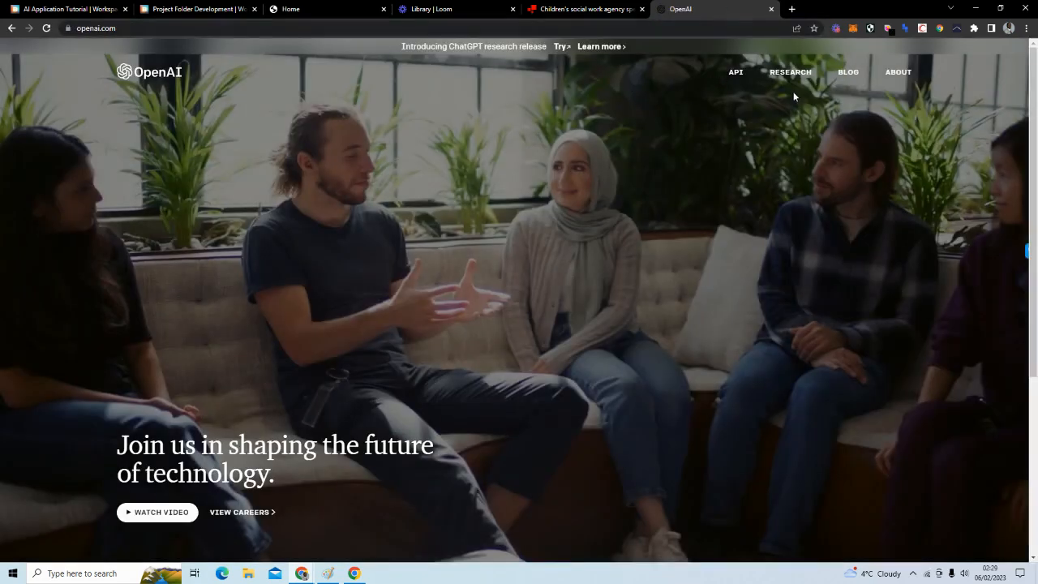
click(669, 29)
text(bet)
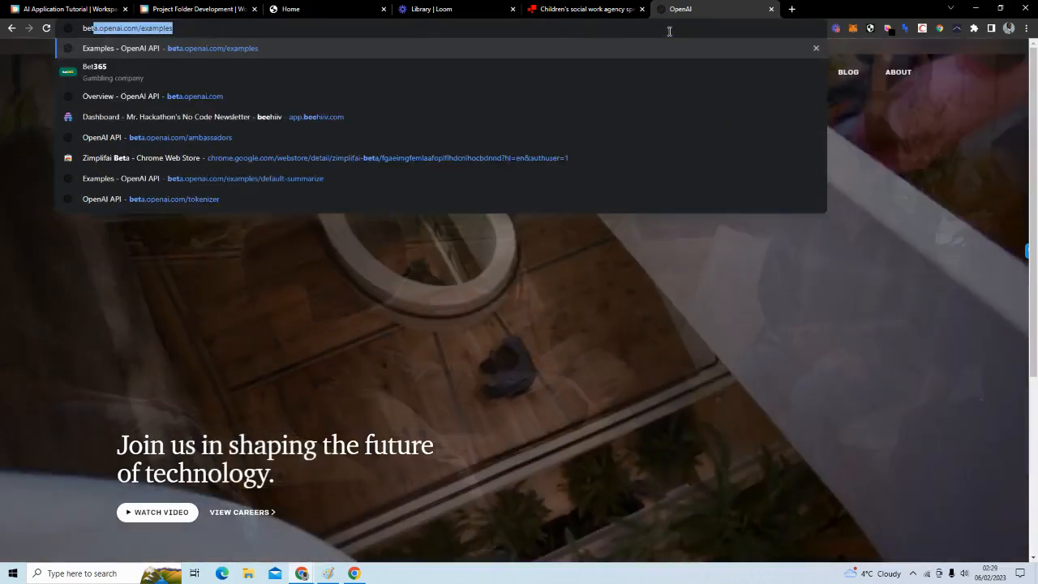
key(Return)
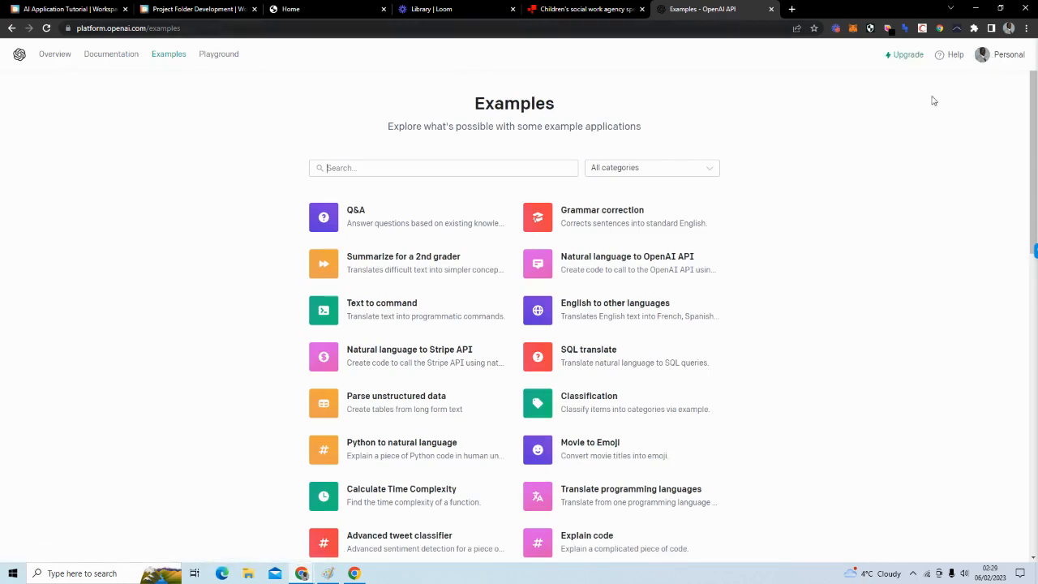
- Generate a new secret API key in the OpenAI account's API keys page and copy it
click(988, 58)
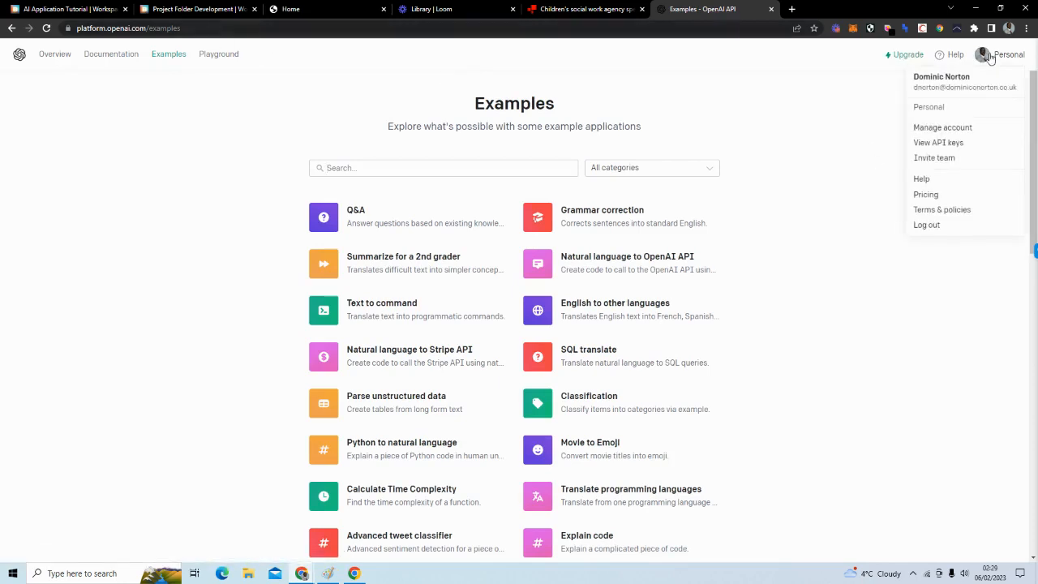
click(932, 143)
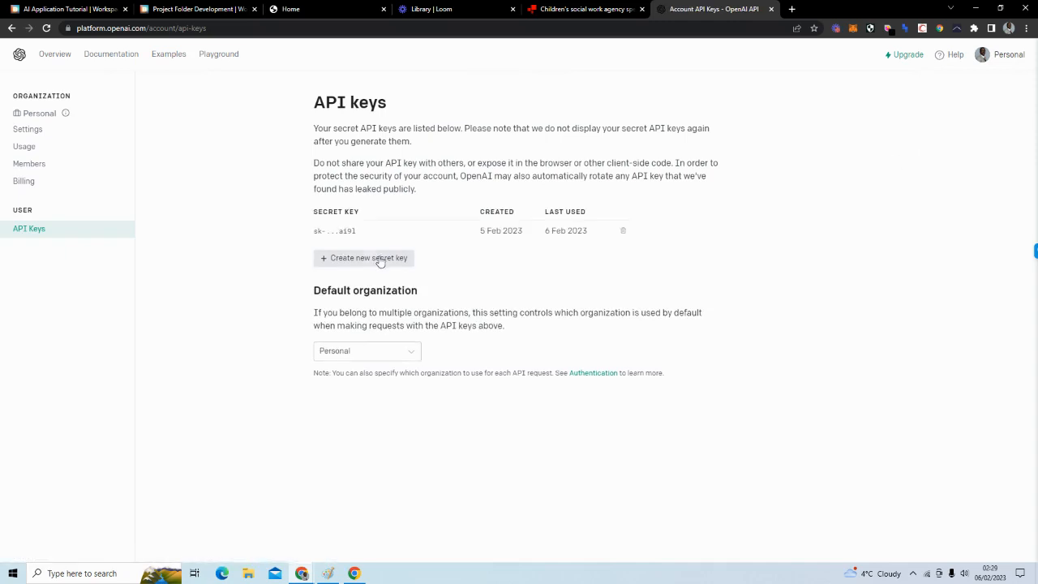
click(328, 263)
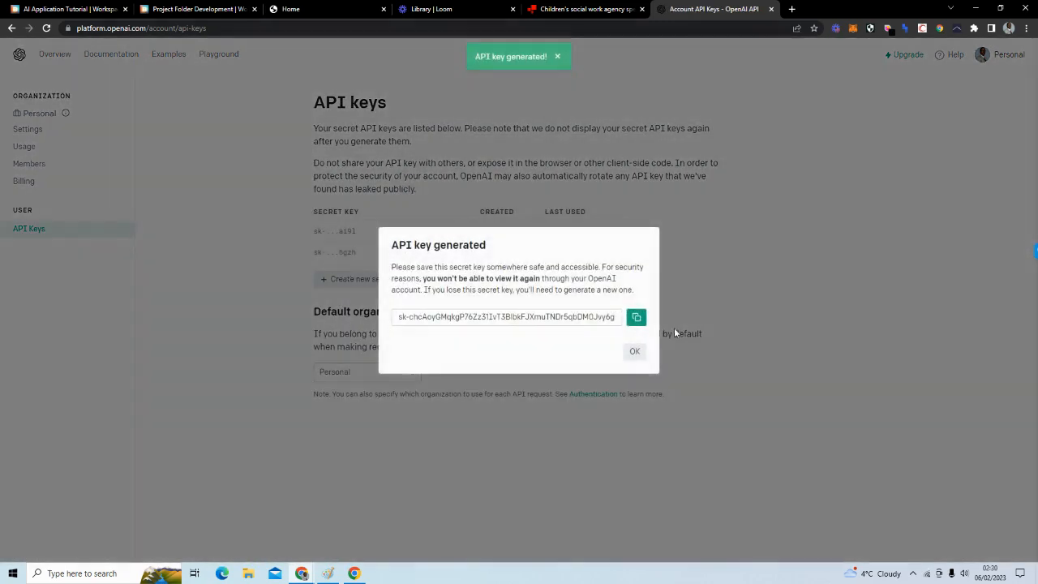
click(635, 317)
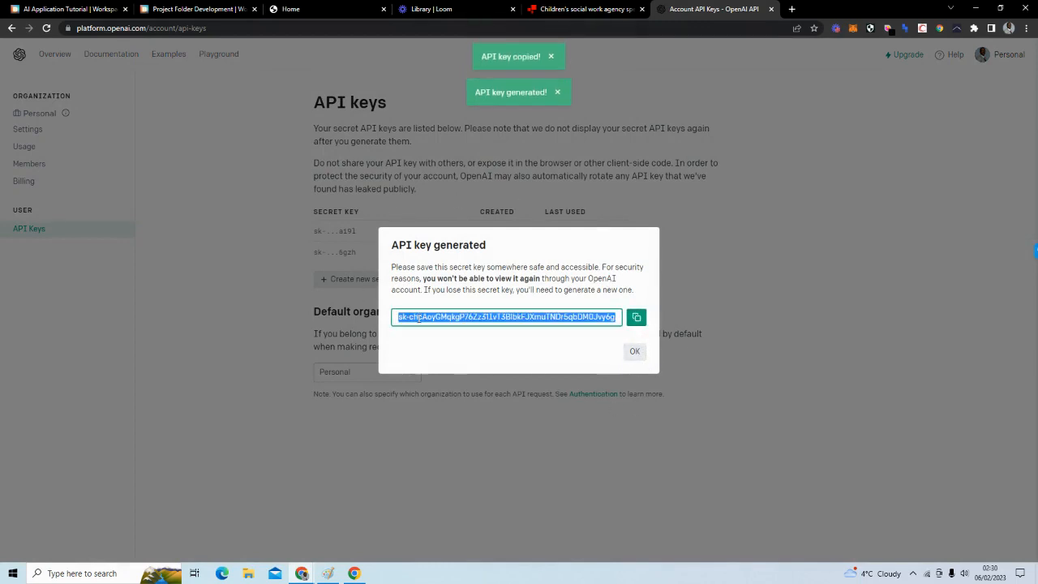
click(633, 350)
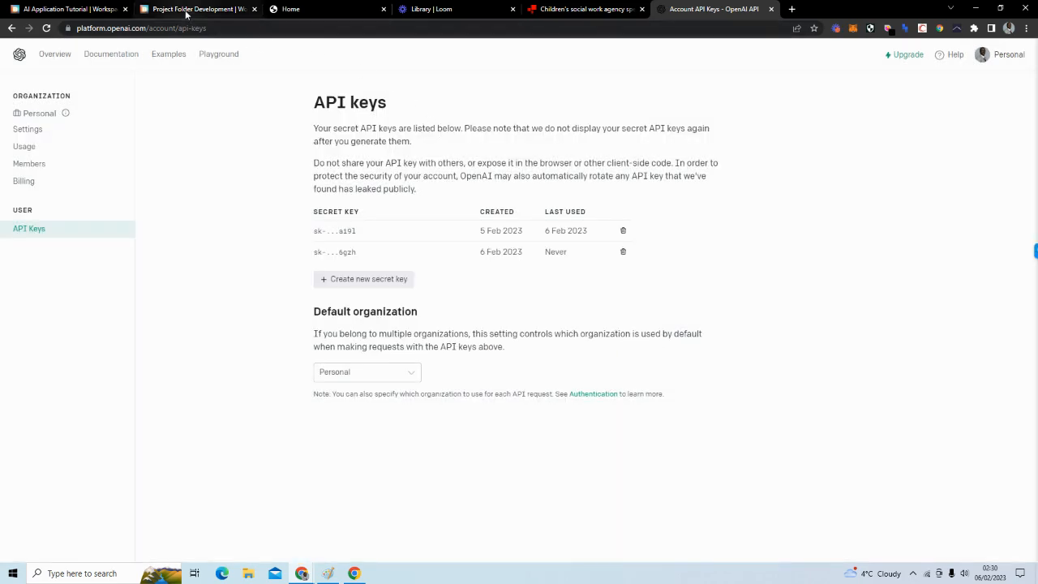
- Return to Bildr and create the new secret with the name "OpenAI"
click(78, 11)
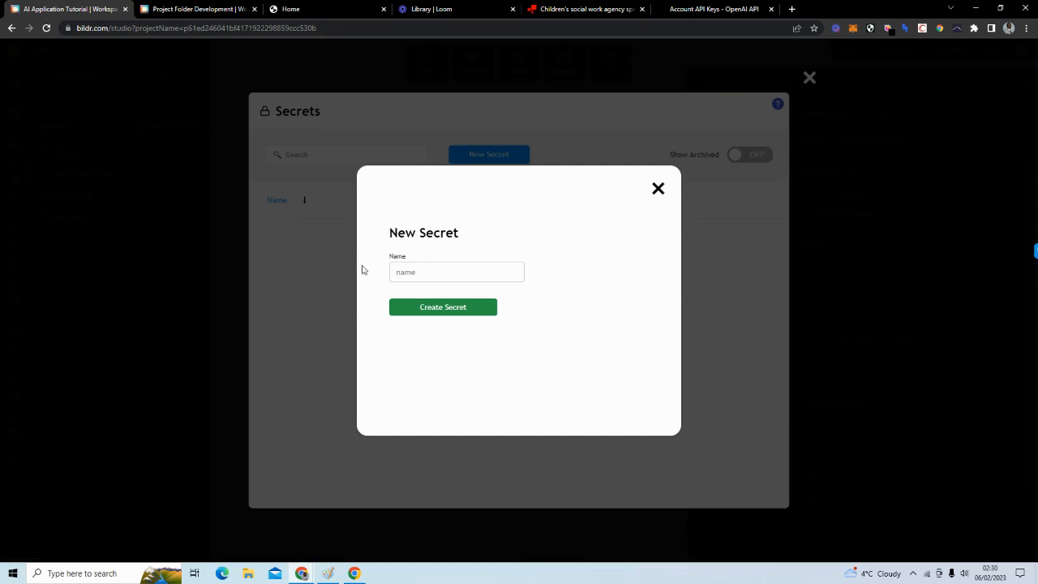
text(OpenAI)
click(446, 308)
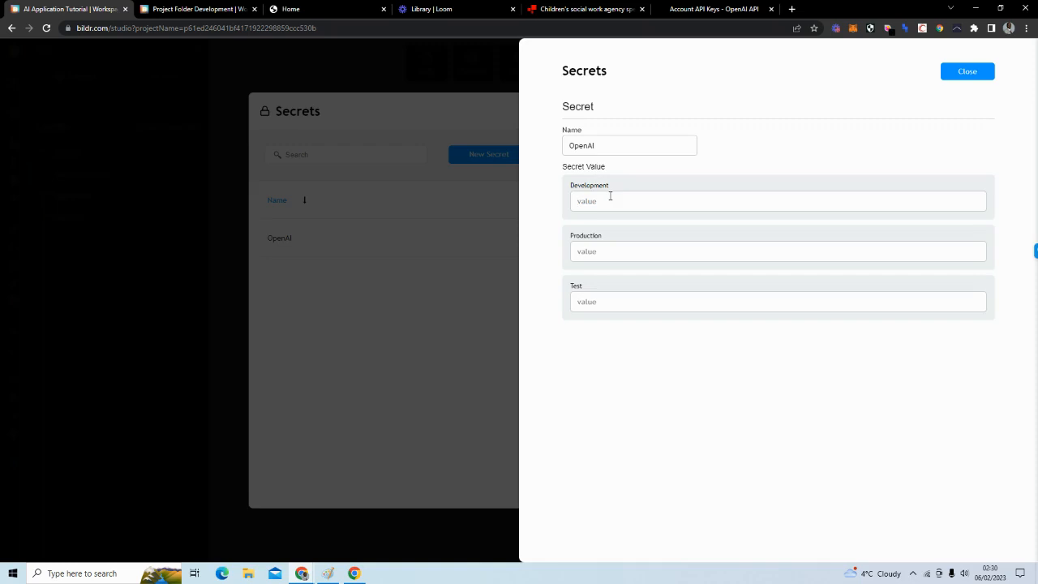
- Paste the API key as the Development, Production and Test values of the OpenAI secret
click(609, 200)
key(ctrl+v)
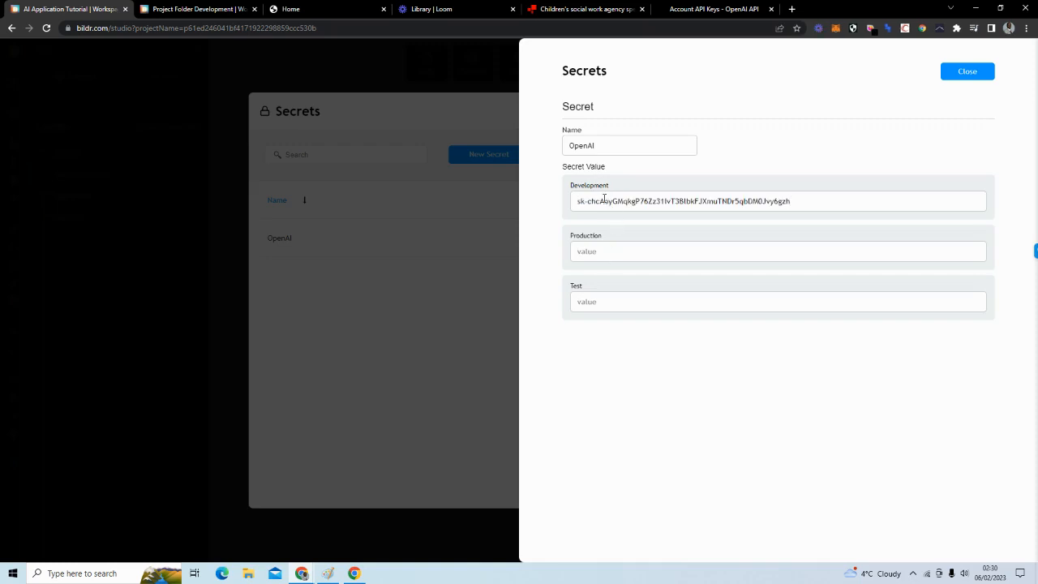
click(609, 247)
key(ctrl+v)
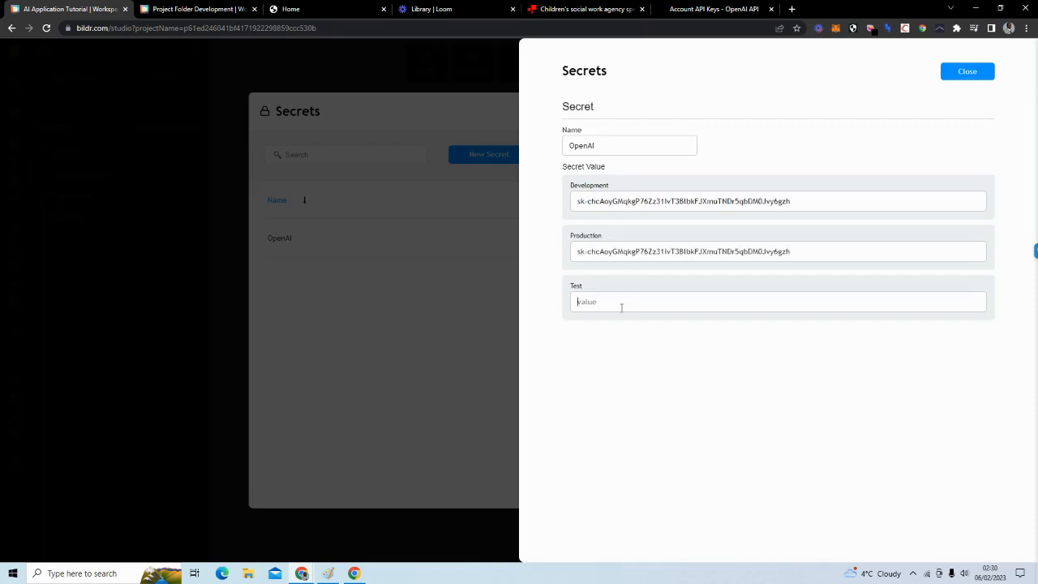
key(ctrl+v)
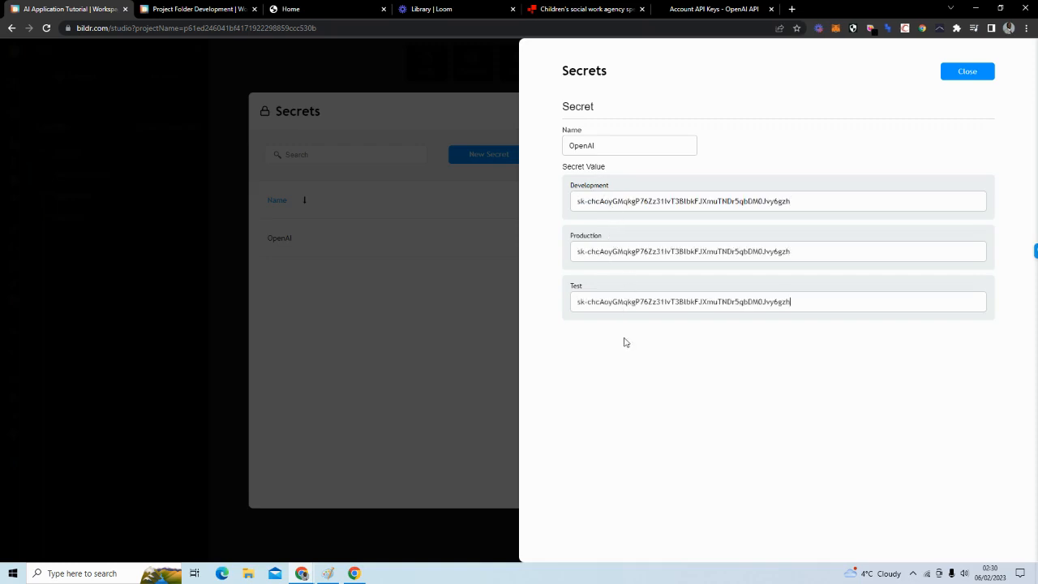
click(955, 74)
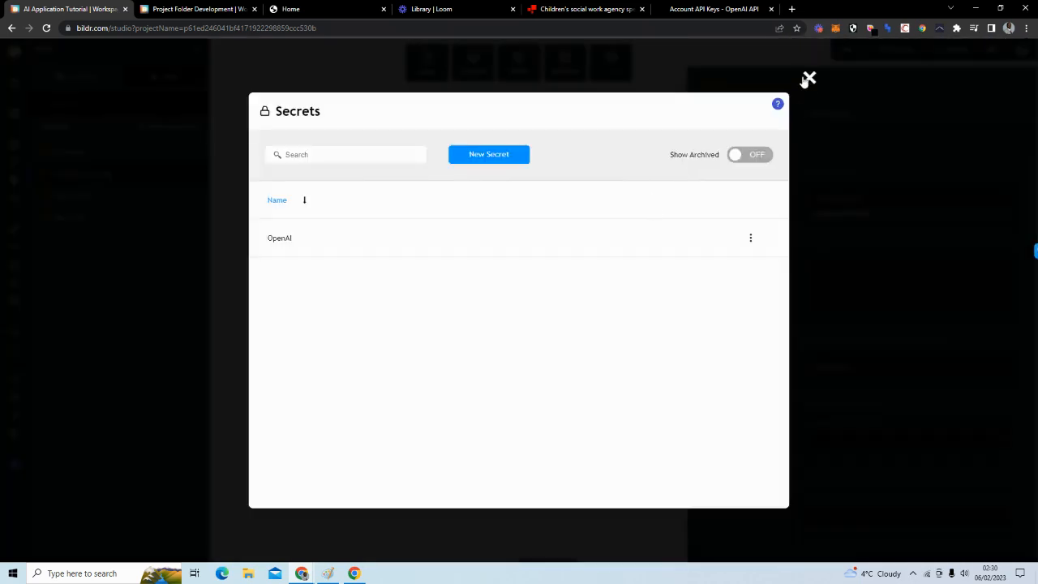
- Leave the secrets manager and assign the OpenAI secret as the Text Completion action's API key
click(808, 78)
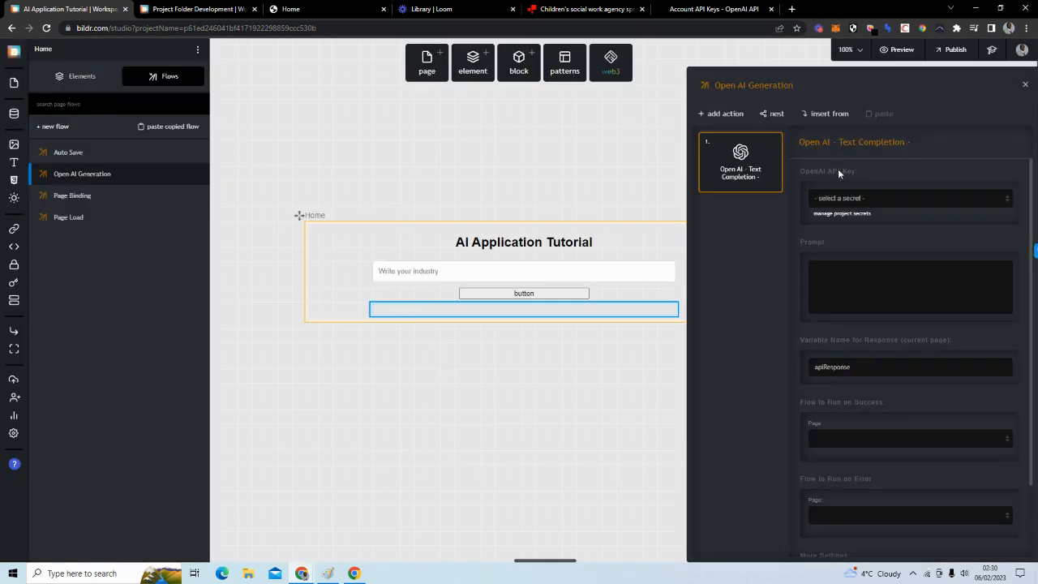
click(847, 199)
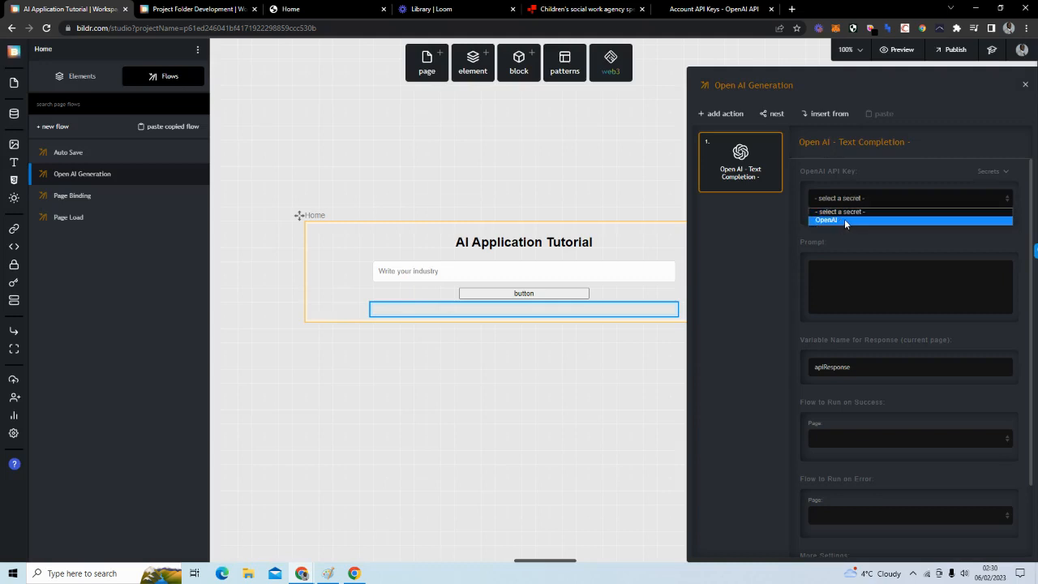
click(844, 219)
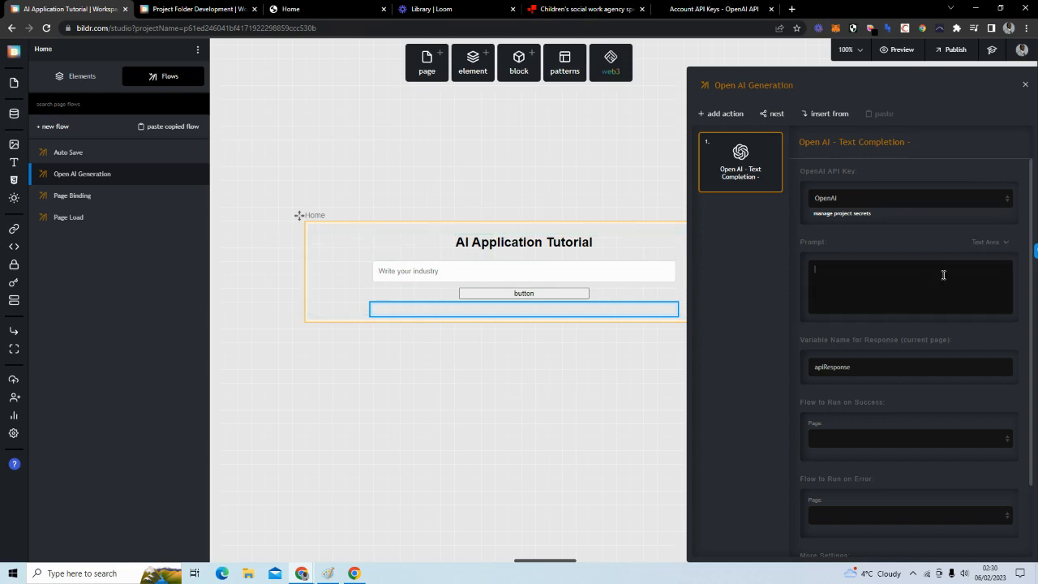
- Change the input type of the Text Completion action's Prompt to Concatenate
click(998, 248)
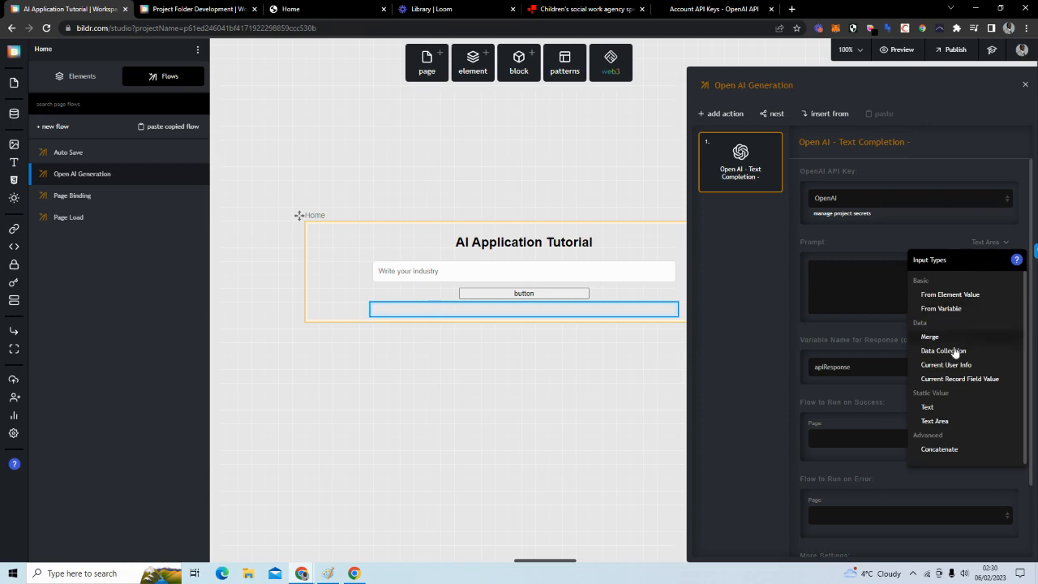
click(945, 449)
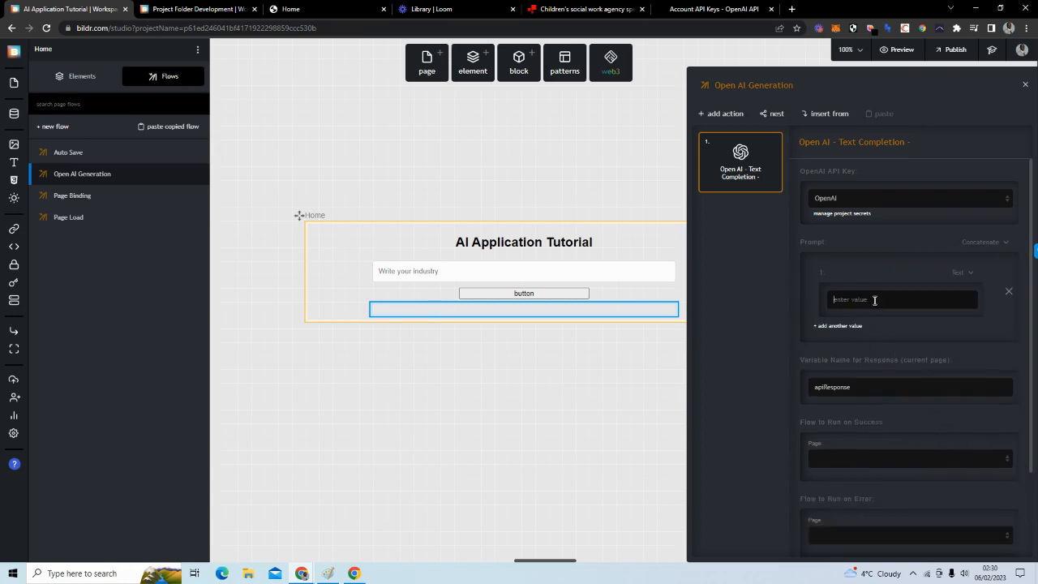
- Switch to the OpenAI Playground and write the prompt "Write startup ideas that integrate artificial intelligence in the marketing industry"
click(713, 9)
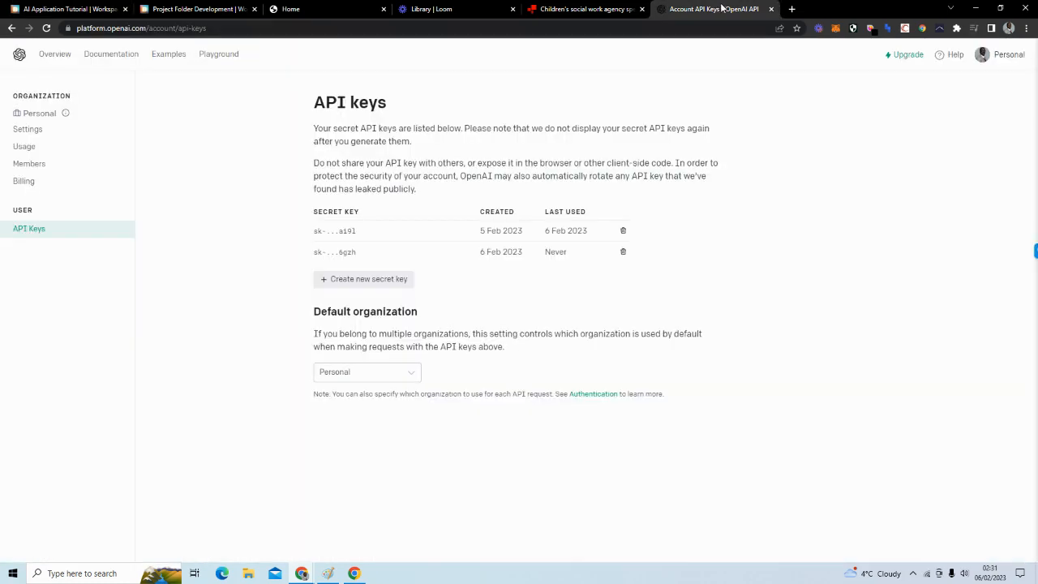
click(222, 57)
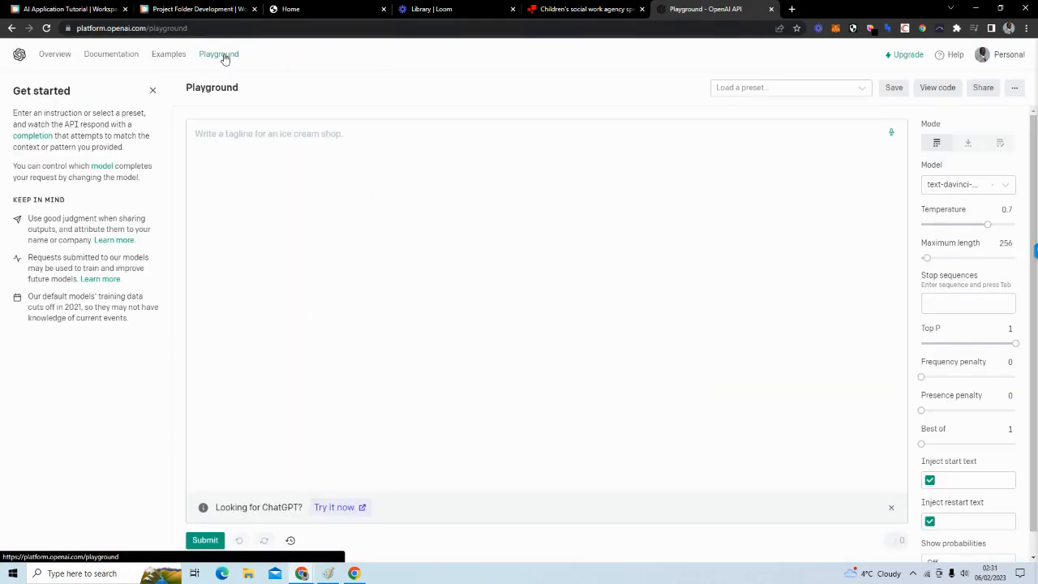
text(wRITE)
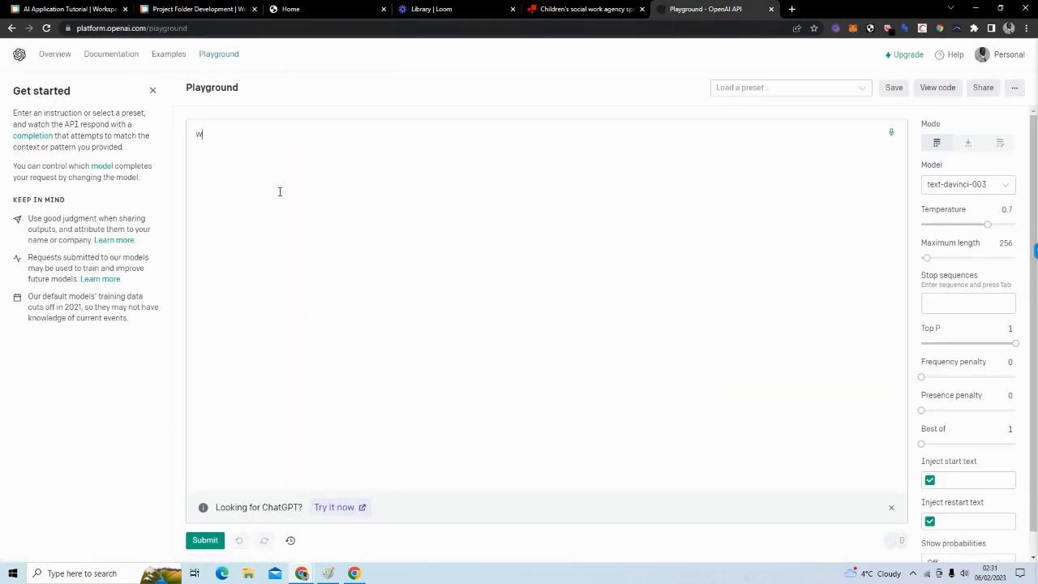
key(BackSpace)
key(BackSpace)
key(BackSpace)
key(BackSpace)
key(BackSpace)
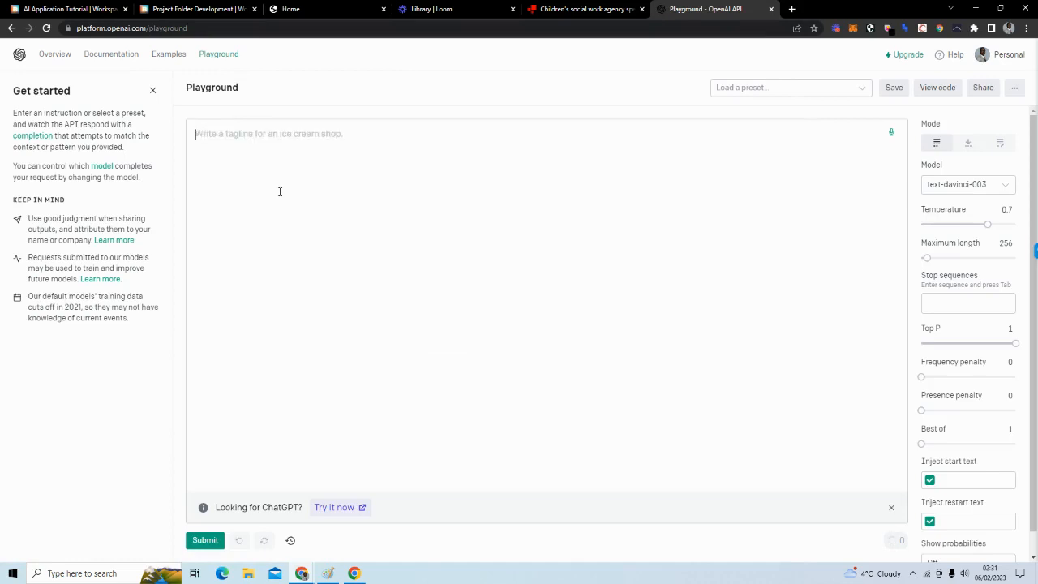
text(Write)
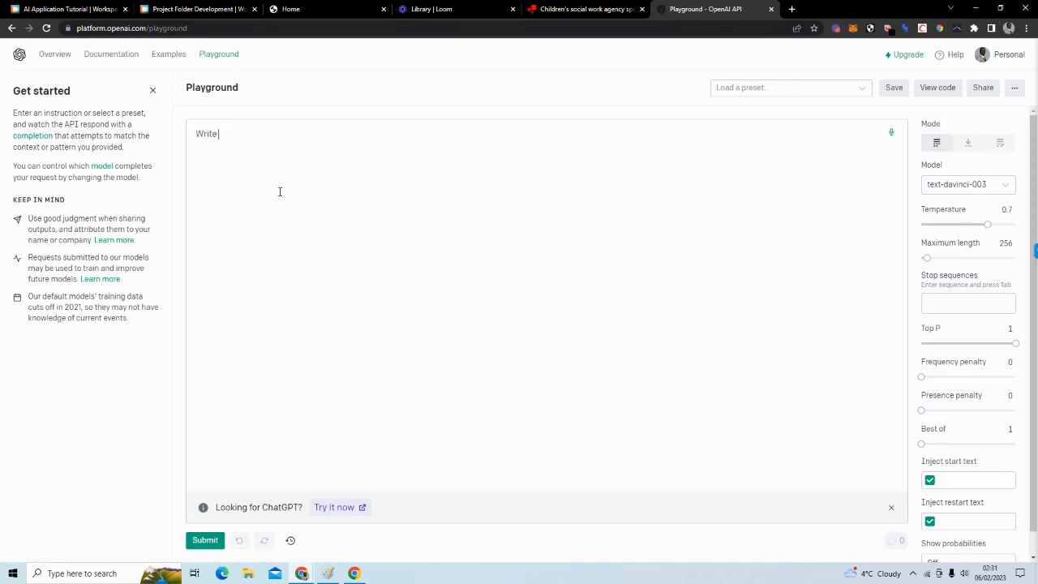
text( startup ideas that integrate ar)
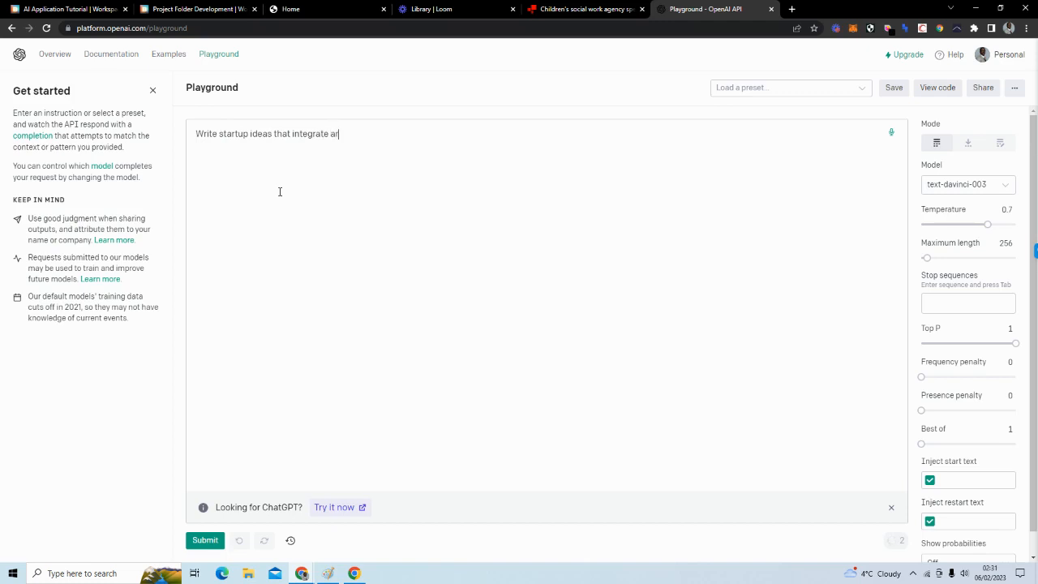
text(tificial intelligence in the )
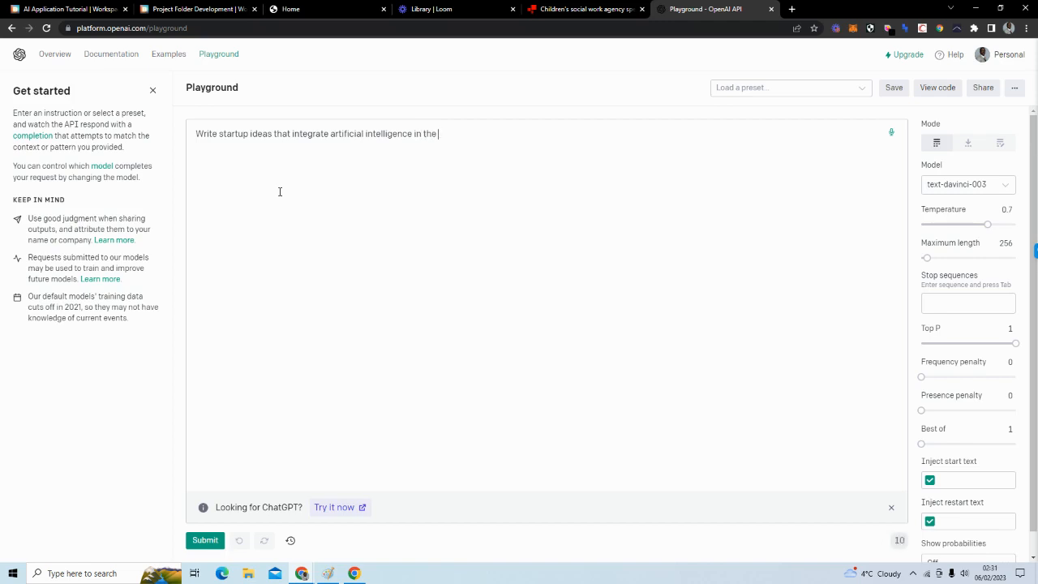
text(marketing industry)
- End the Playground prompt with line breaks after "industry" and submit it for completion
drag(479, 133, 438, 133)
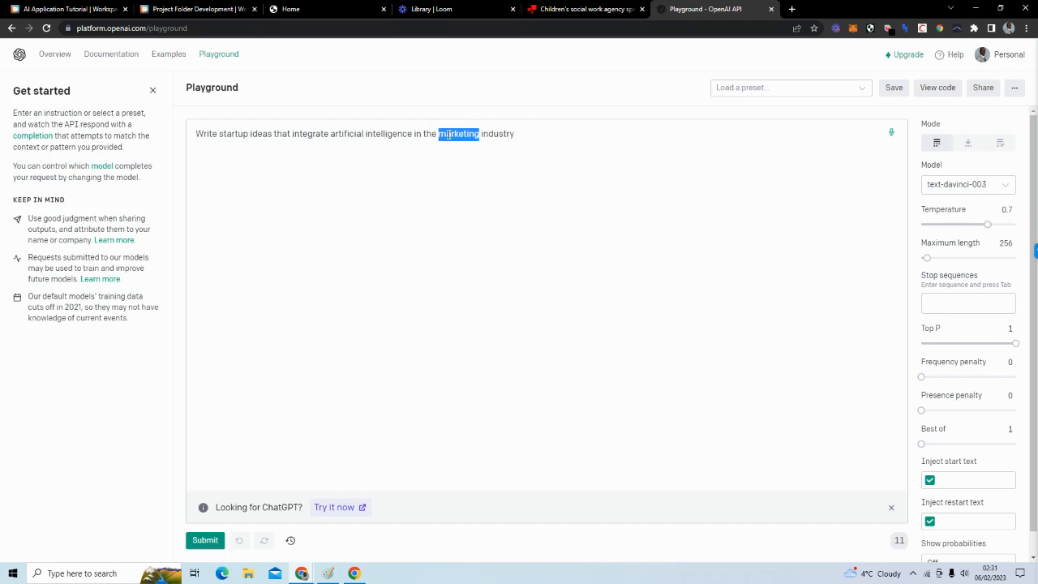
click(528, 139)
key(Return)
key(Return)
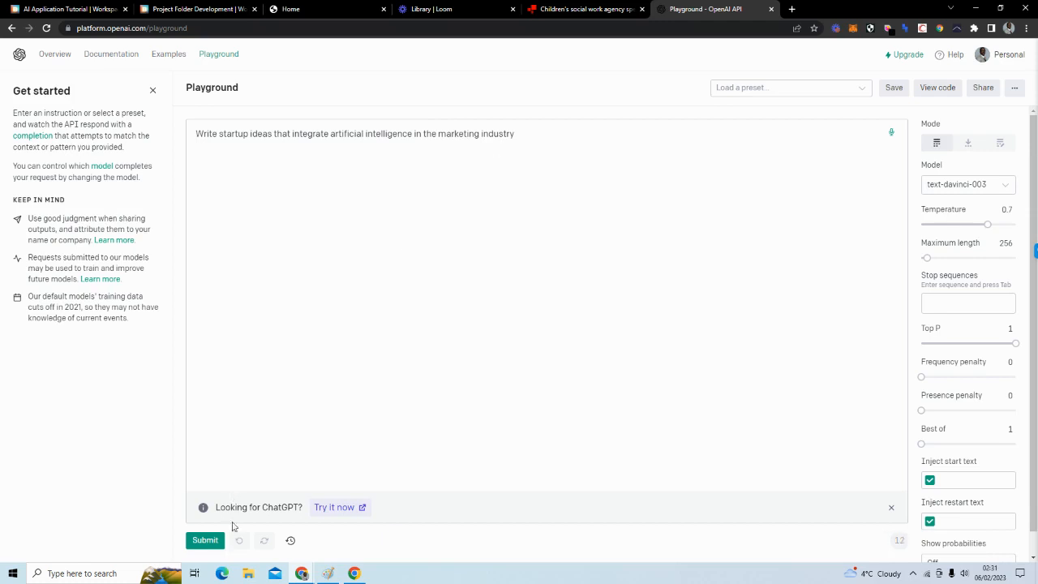
click(216, 540)
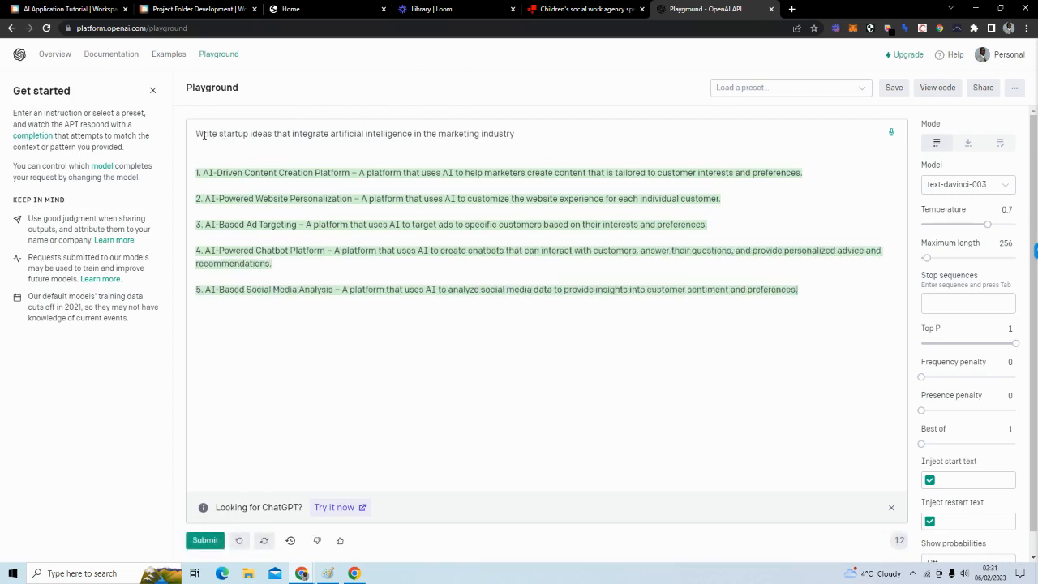
- Copy "Write startup ideas that integrate artificial intelligence in the" from the Playground into the first Prompt value in Bildr
drag(197, 136, 436, 134)
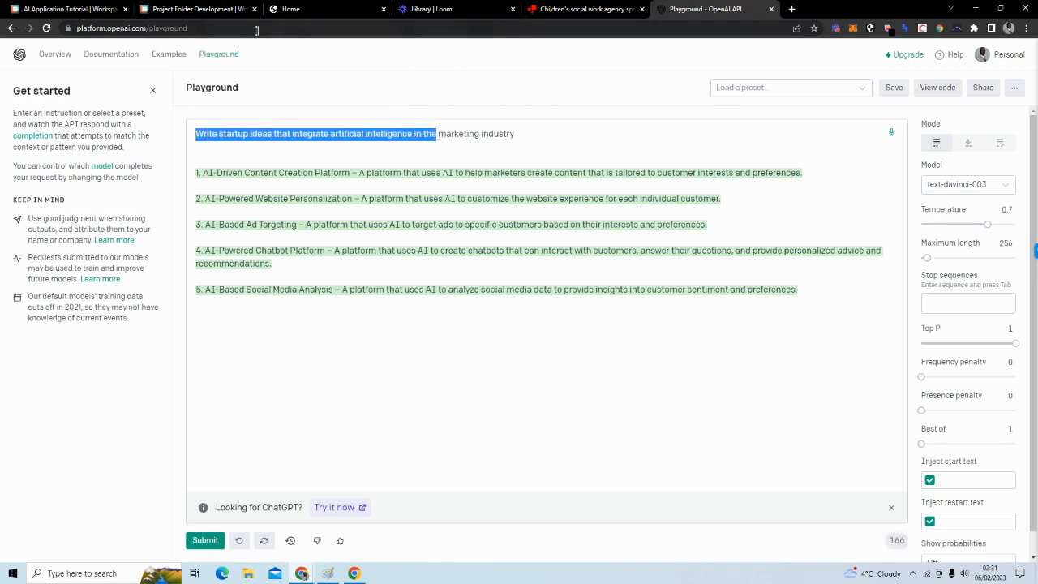
click(91, 10)
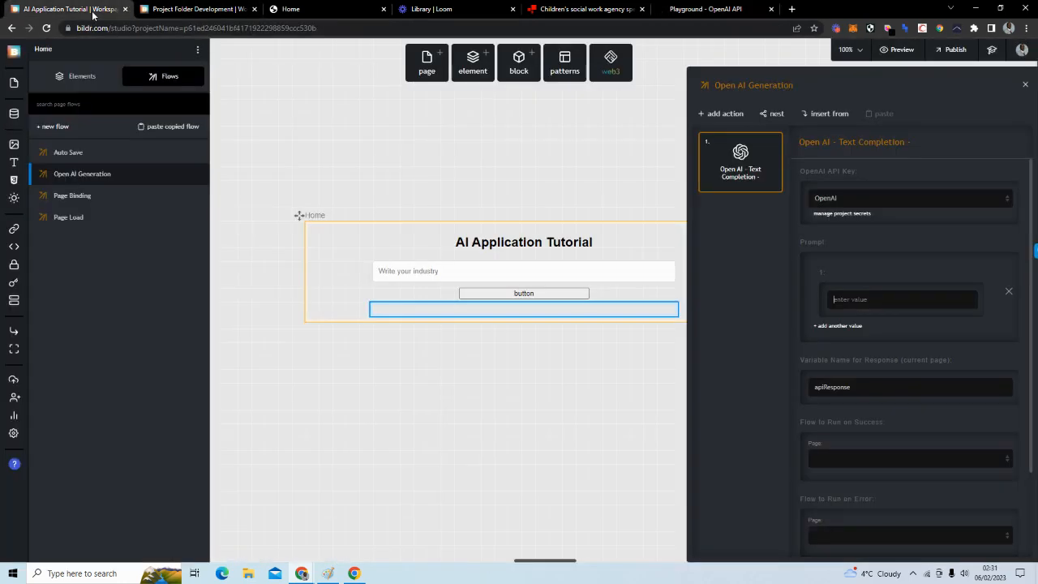
key(ctrl+v)
- Add a second Prompt value of type From Element Value that reads the "Write your industry" input on the current page
click(851, 331)
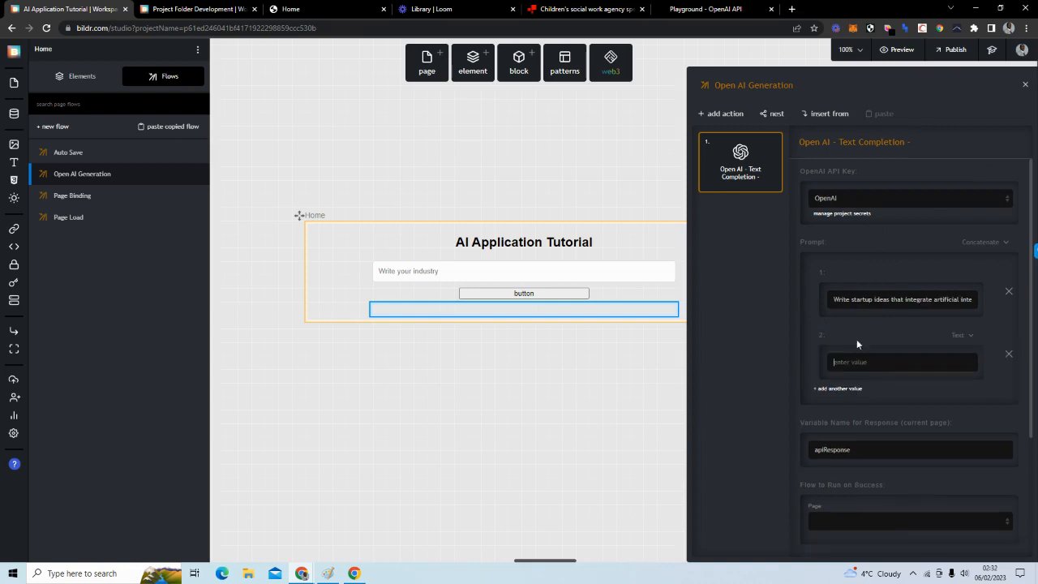
click(961, 337)
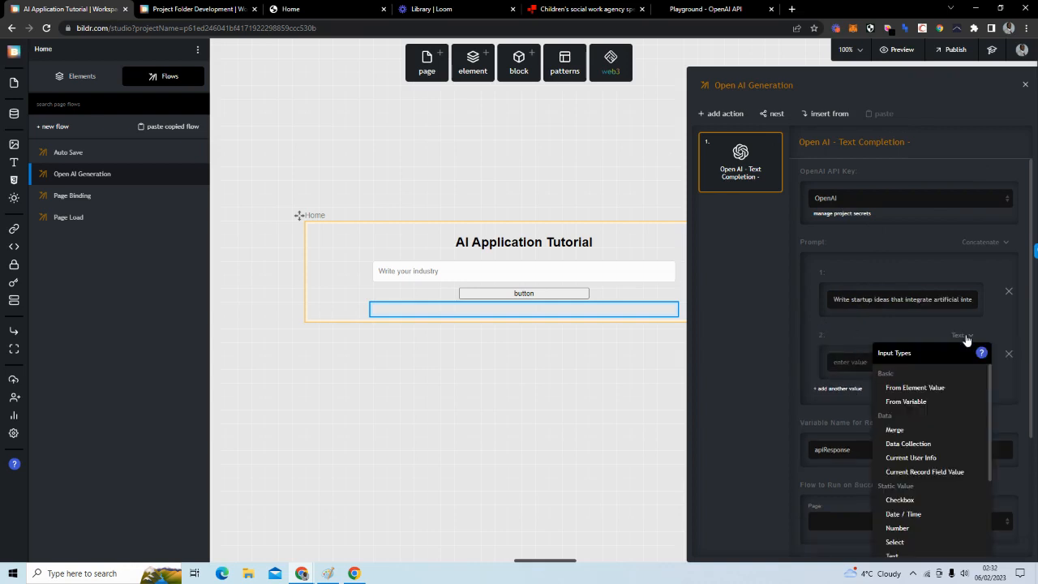
click(931, 388)
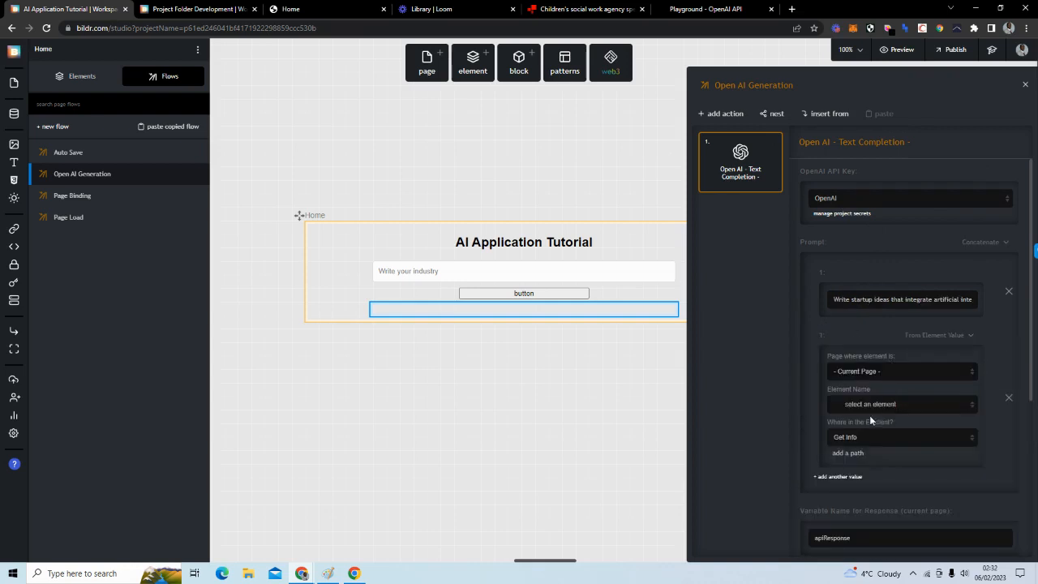
click(865, 412)
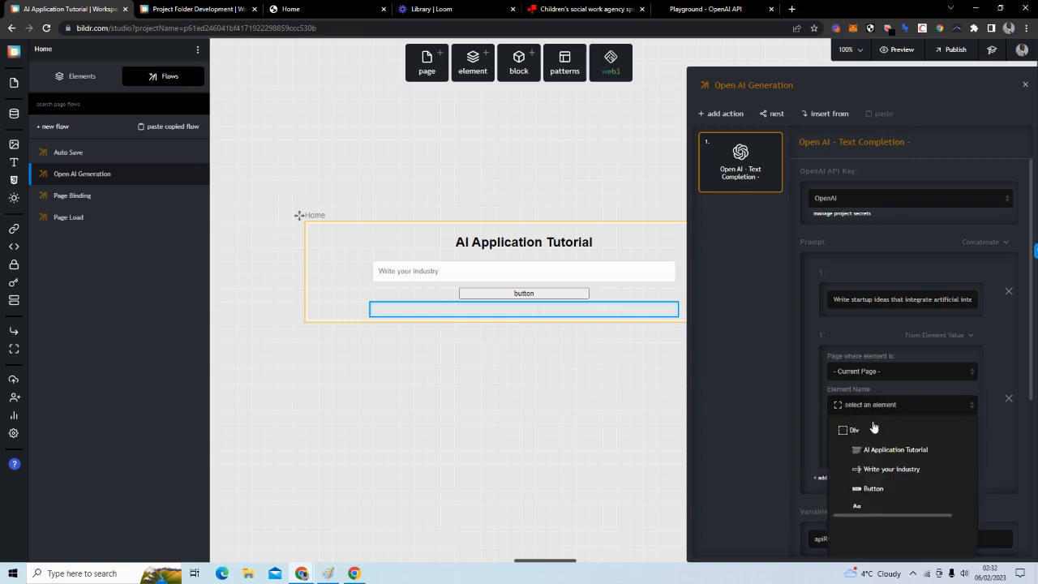
click(799, 392)
click(879, 404)
click(900, 469)
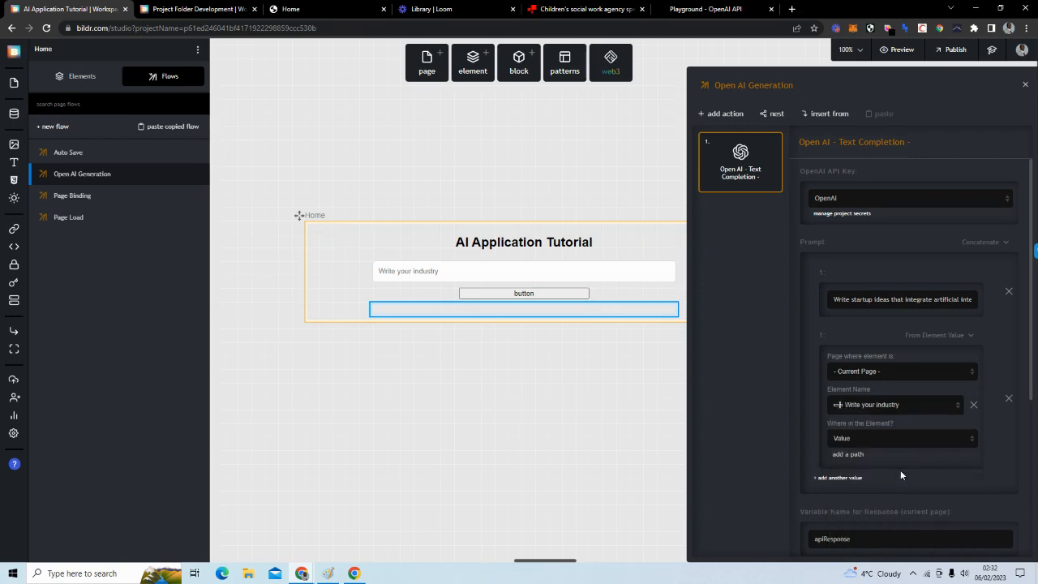
- Add a third Prompt value containing the text "industry.", taking the wording from the Playground prompt
click(840, 479)
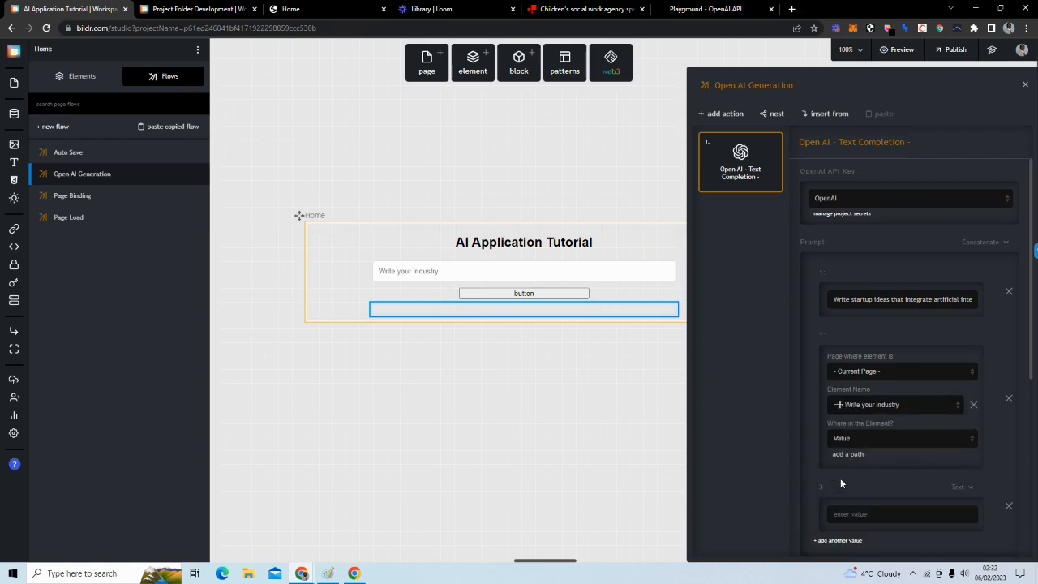
click(677, 15)
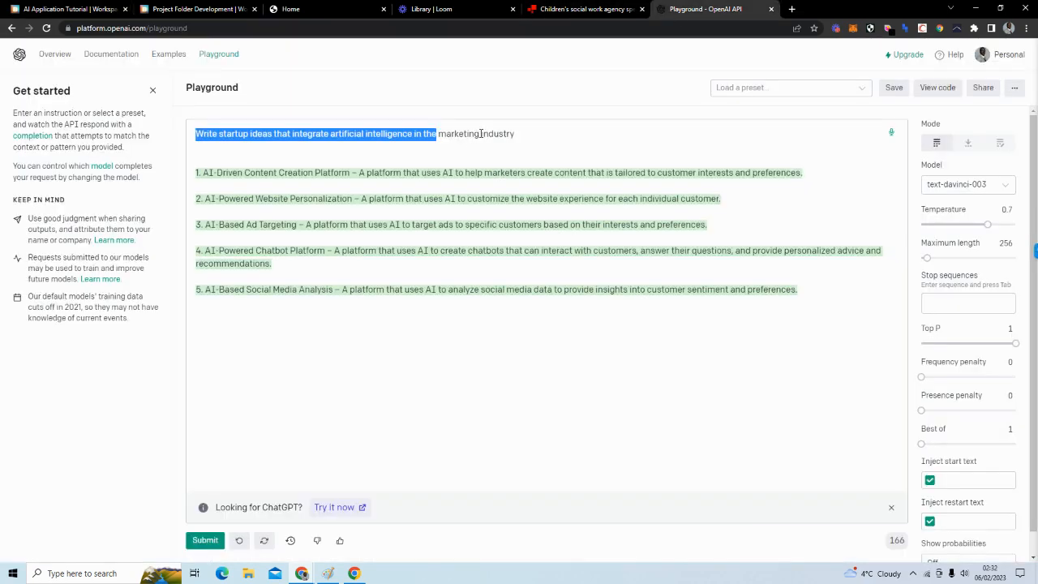
mouse_move(480, 134)
mouse_down()
mouse_move(543, 133)
mouse_move(481, 137)
mouse_up()
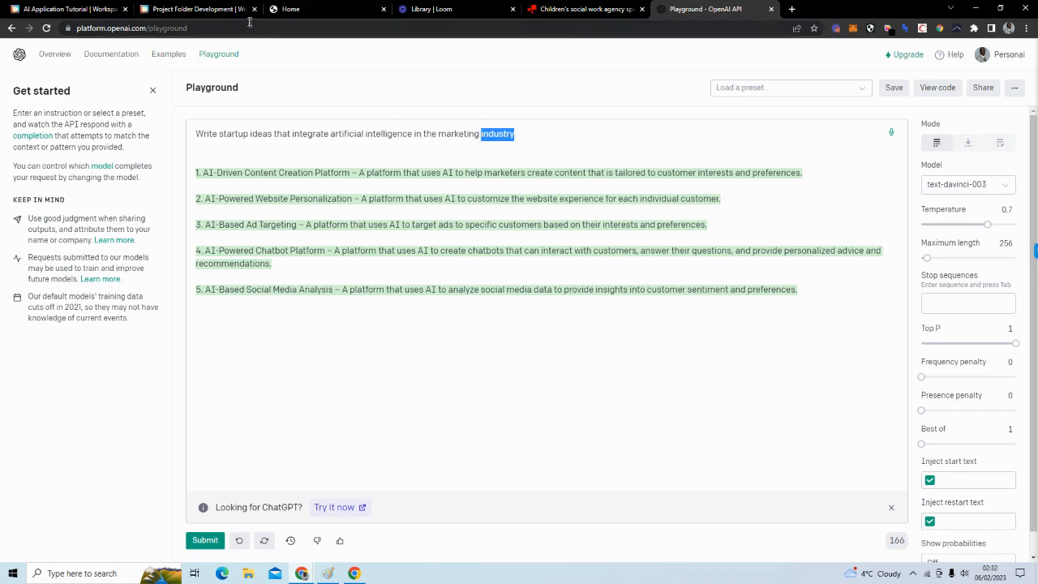
click(77, 9)
text(industry.)
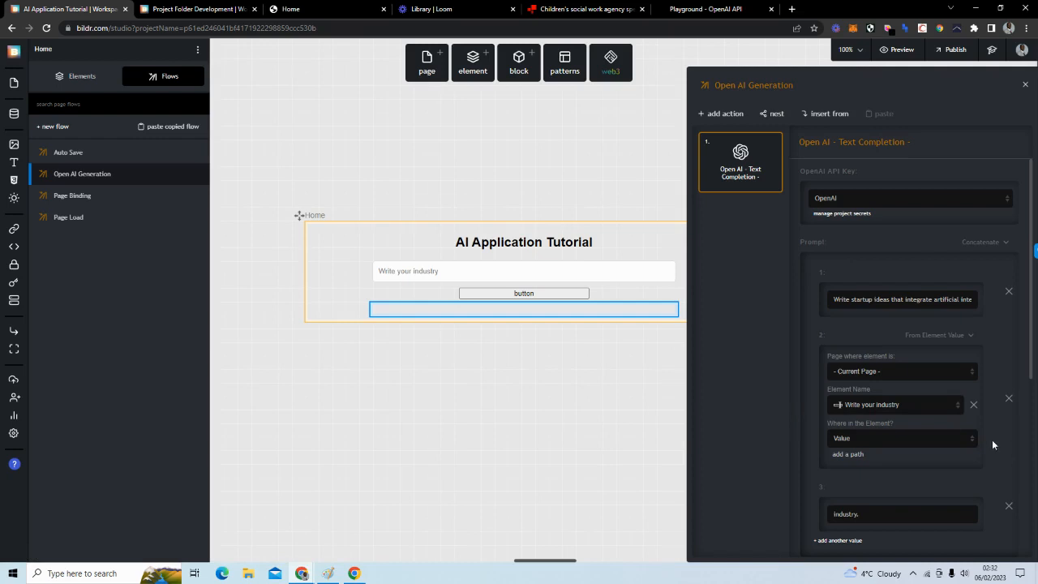
- Create a new flow named "Set Value" on the Home page
scroll(868, 288, down, 3)
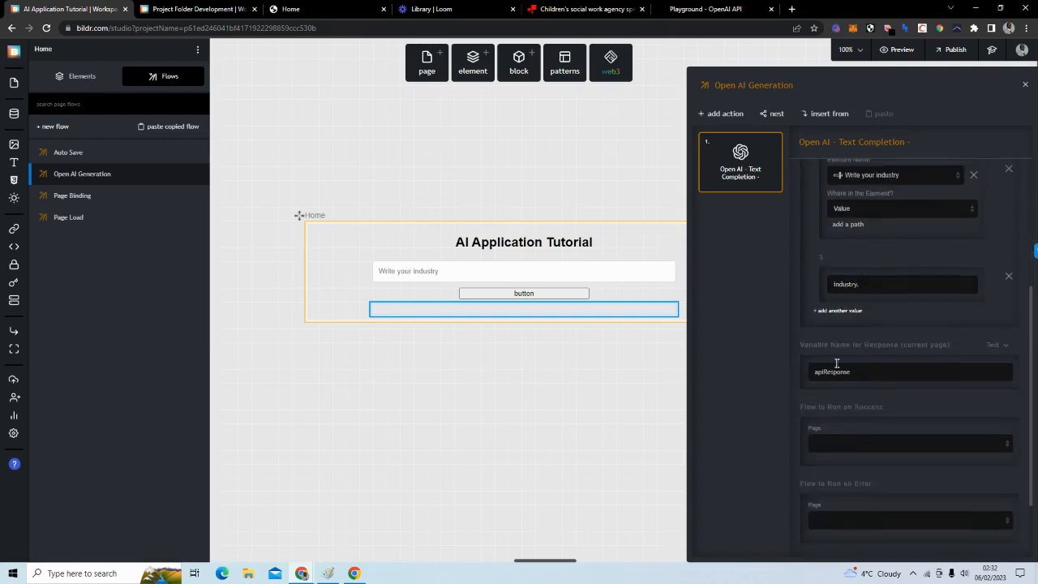
scroll(836, 363, down, 2)
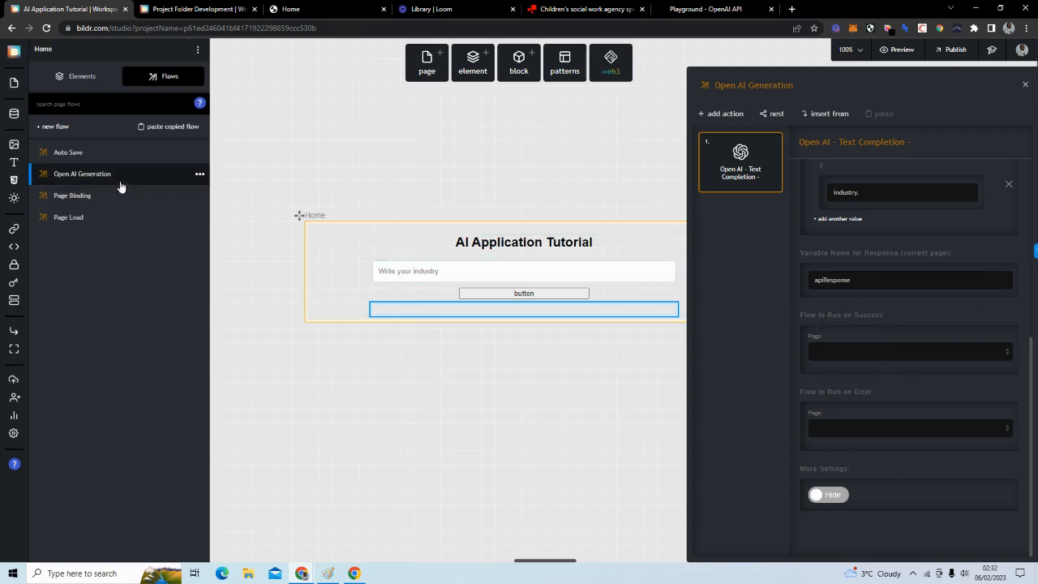
click(55, 127)
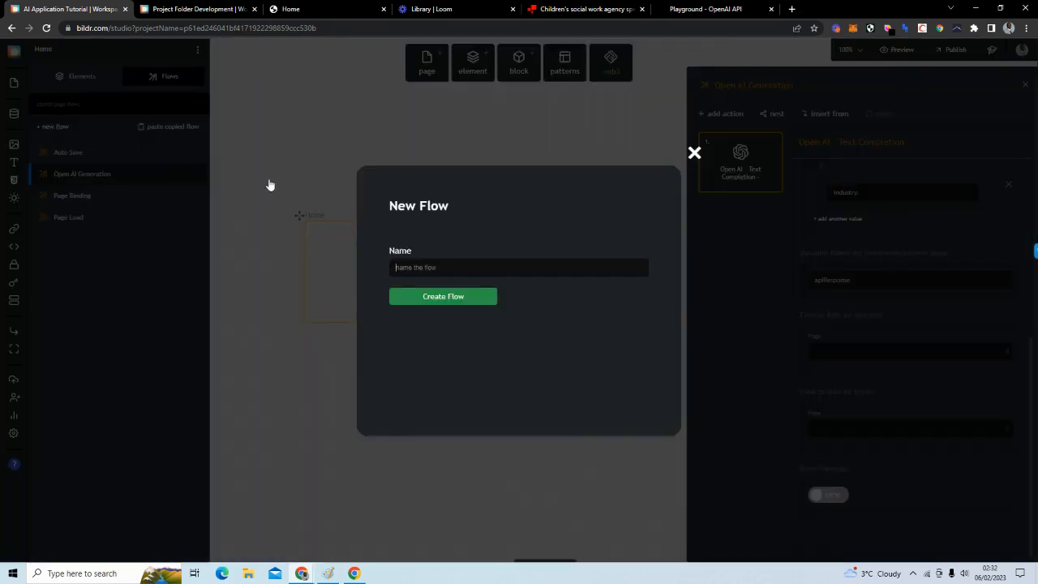
text(Set Value)
click(491, 289)
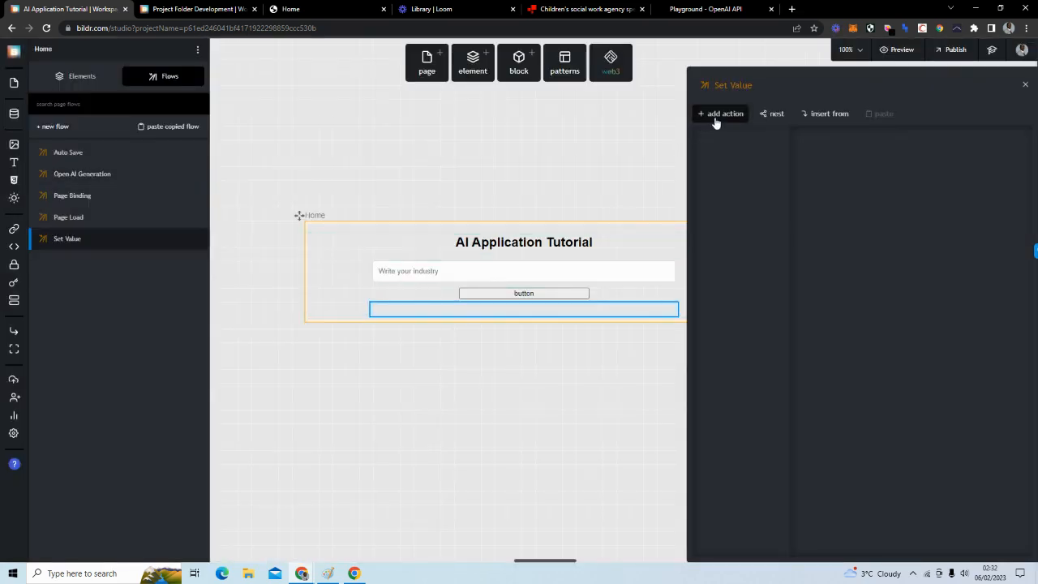
- Find the "Element - set value" action and add it to the Set Value flow
click(715, 115)
text(set)
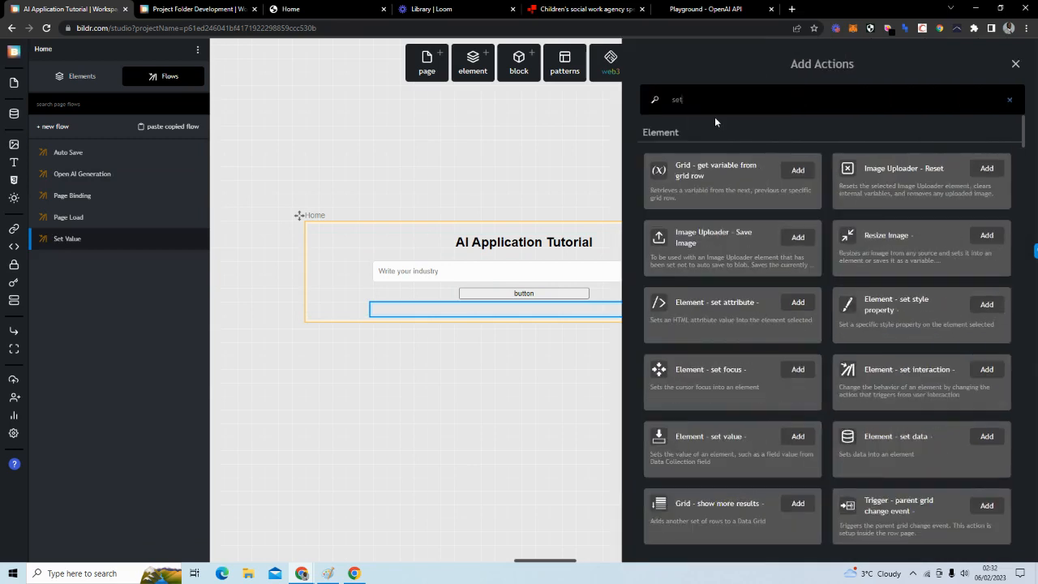
text( val)
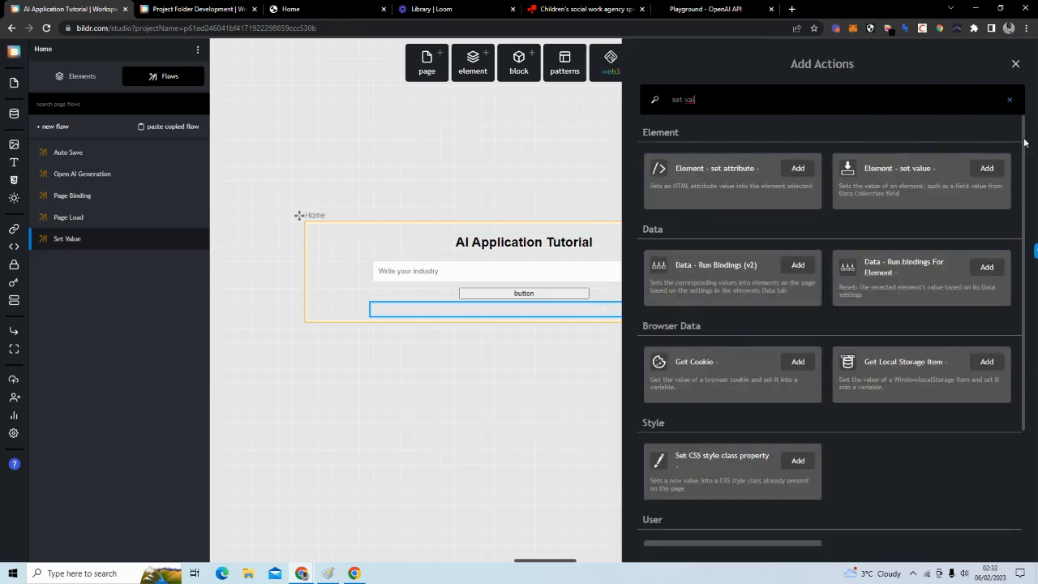
click(986, 167)
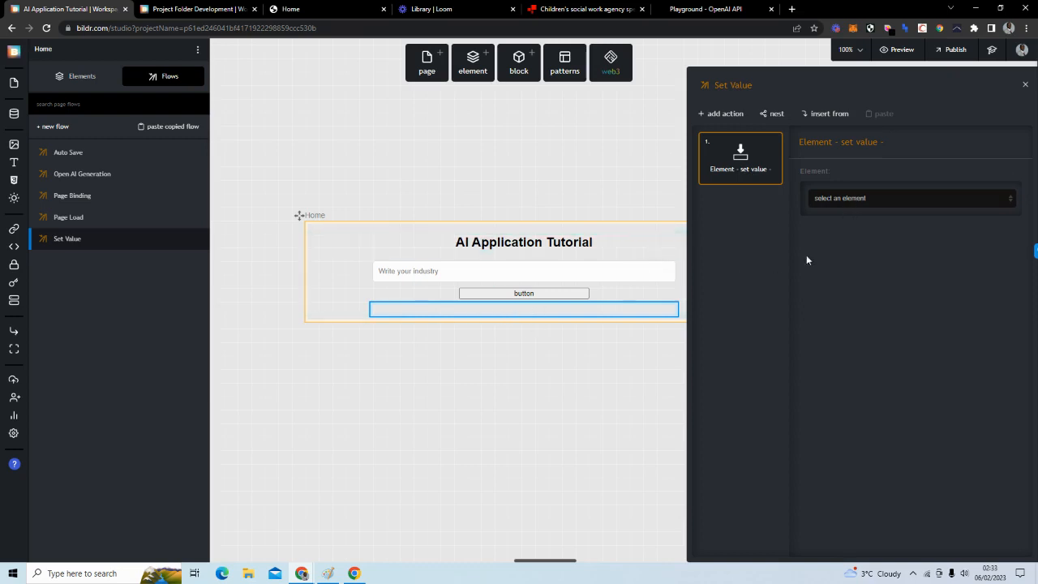
- Target the empty text element below the button and take its value from the current page's variable "apiResponse"
click(870, 201)
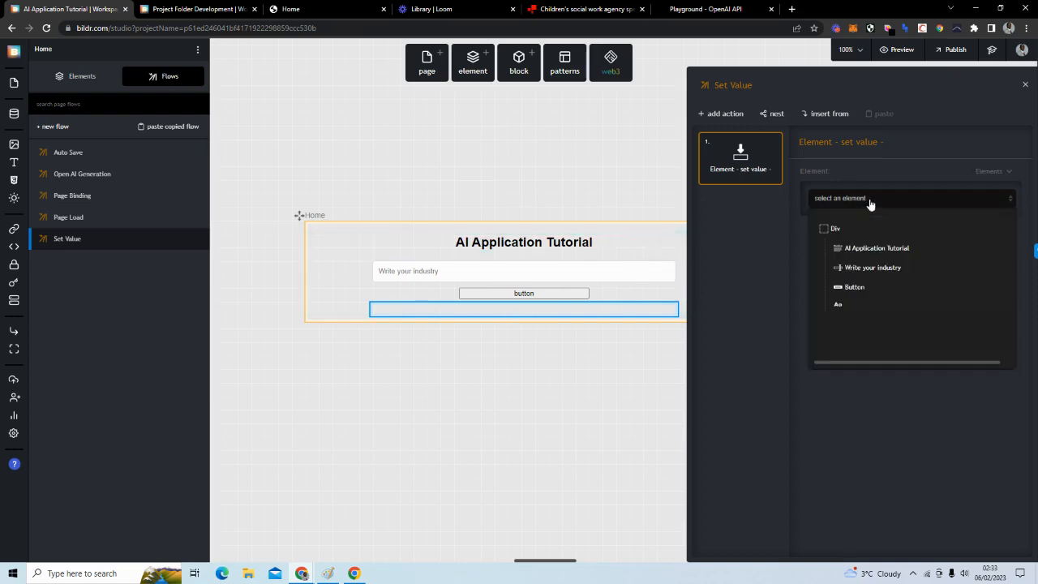
click(849, 307)
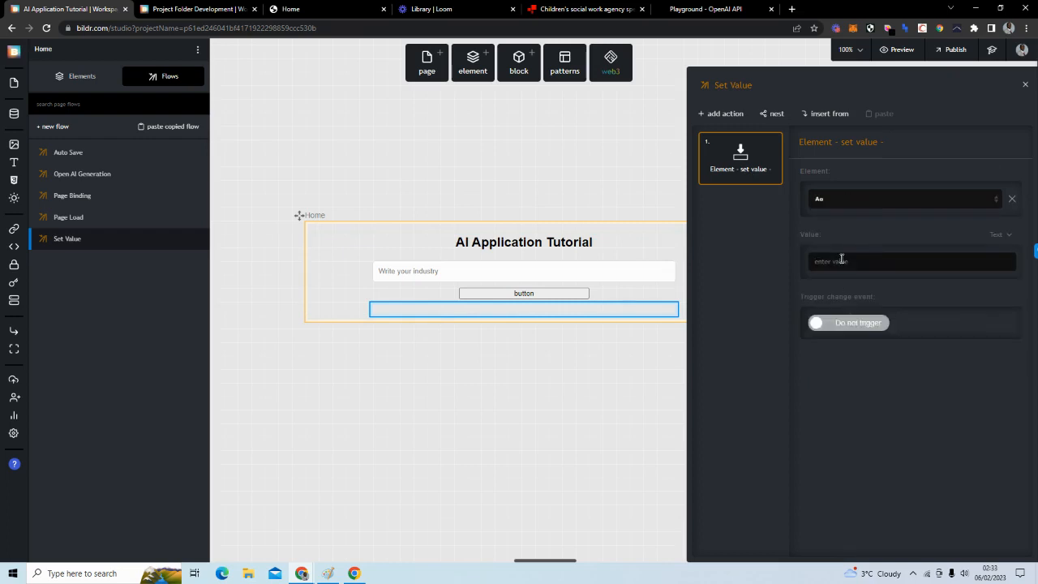
click(997, 235)
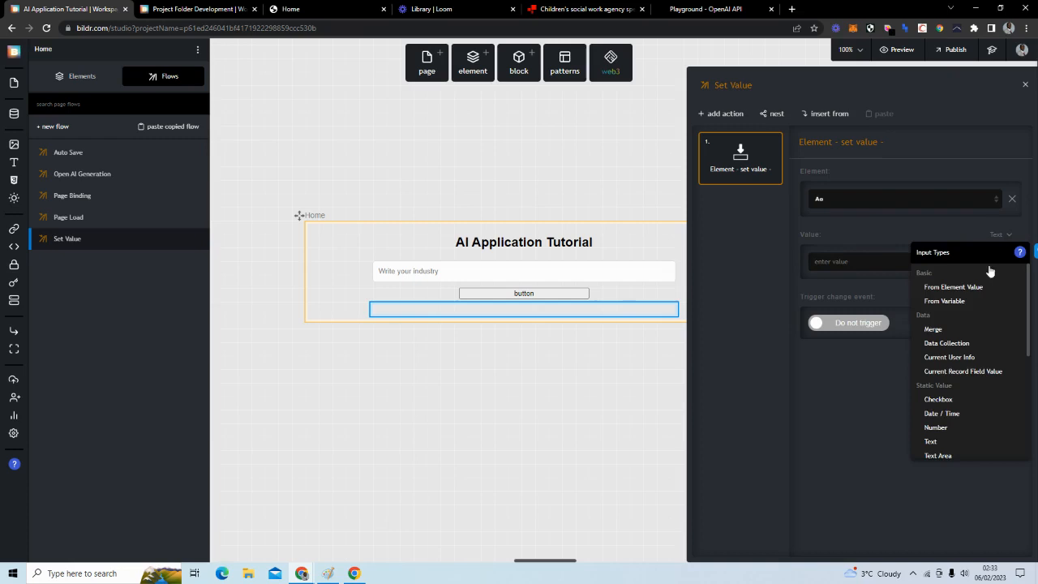
click(954, 302)
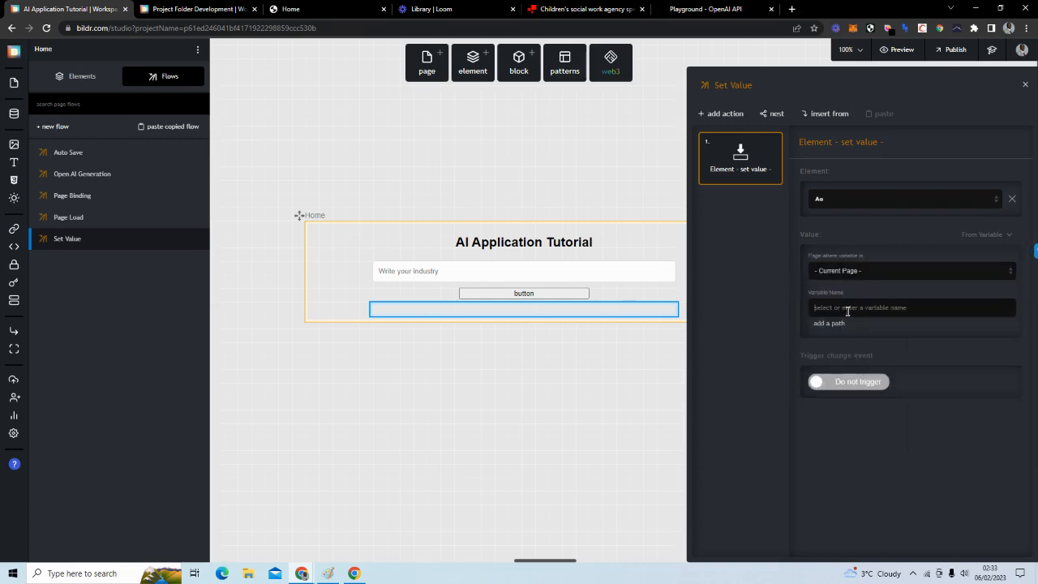
click(847, 308)
text(apiResponse)
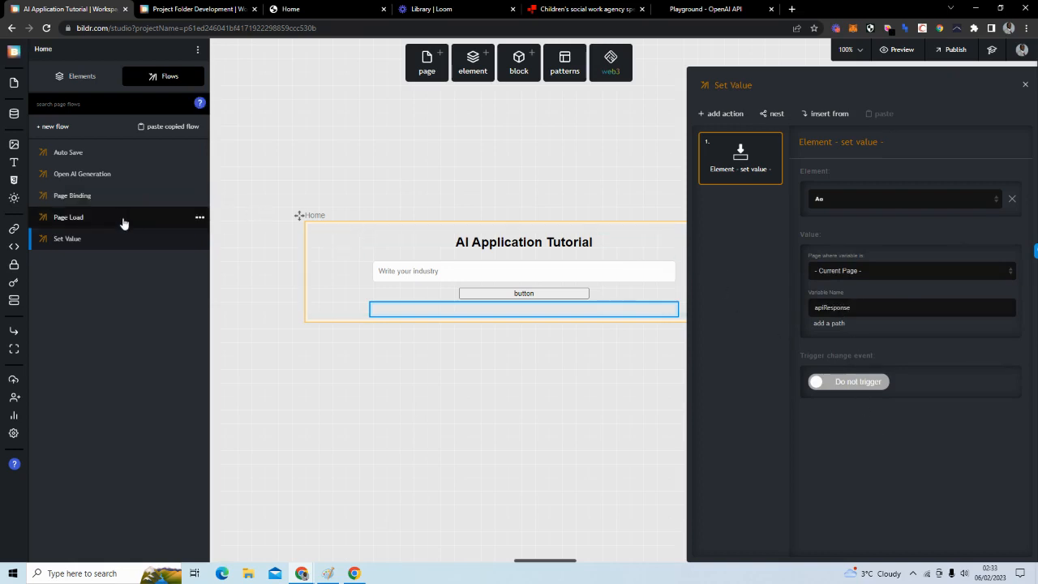
- Set the Open AI Generation flow to run the current page's Set Value flow on success
click(85, 173)
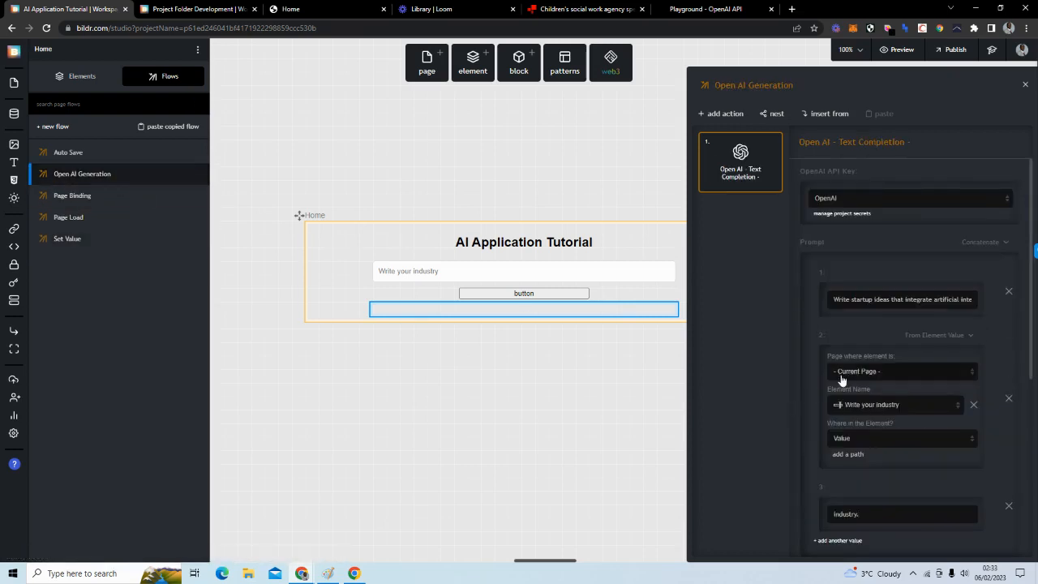
scroll(842, 380, down, 5)
click(838, 351)
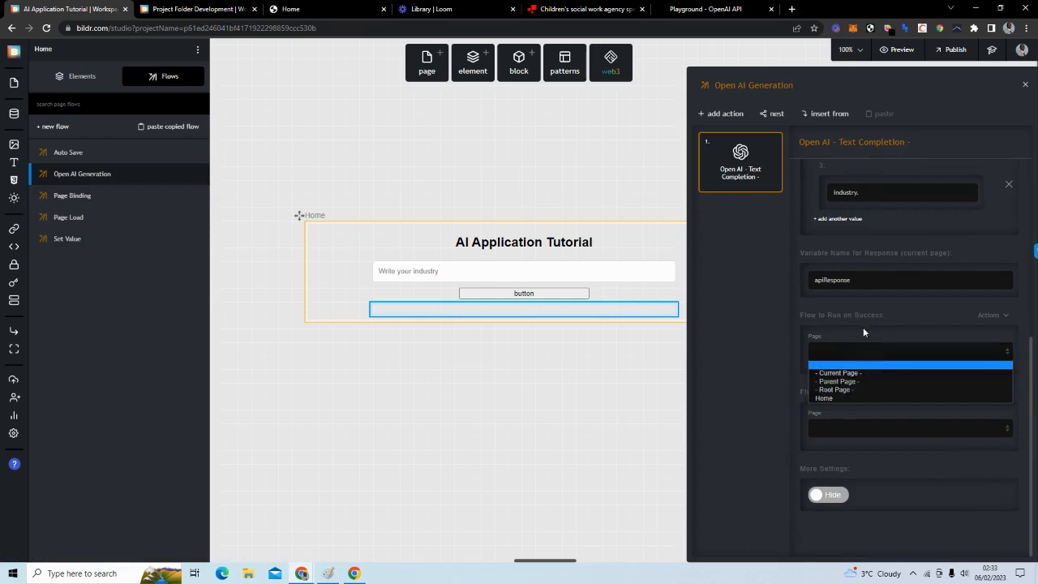
click(851, 372)
click(852, 384)
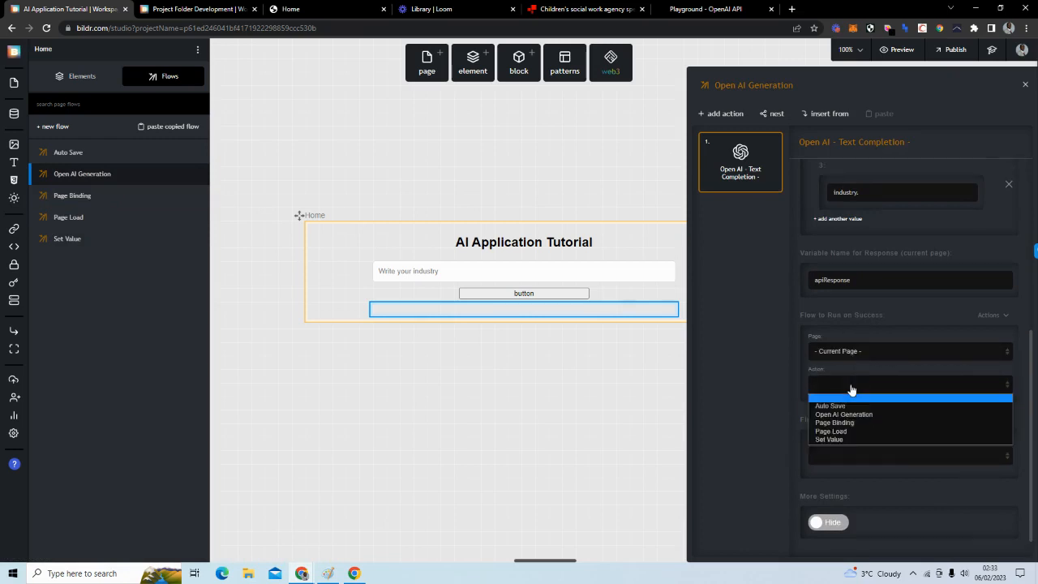
click(850, 439)
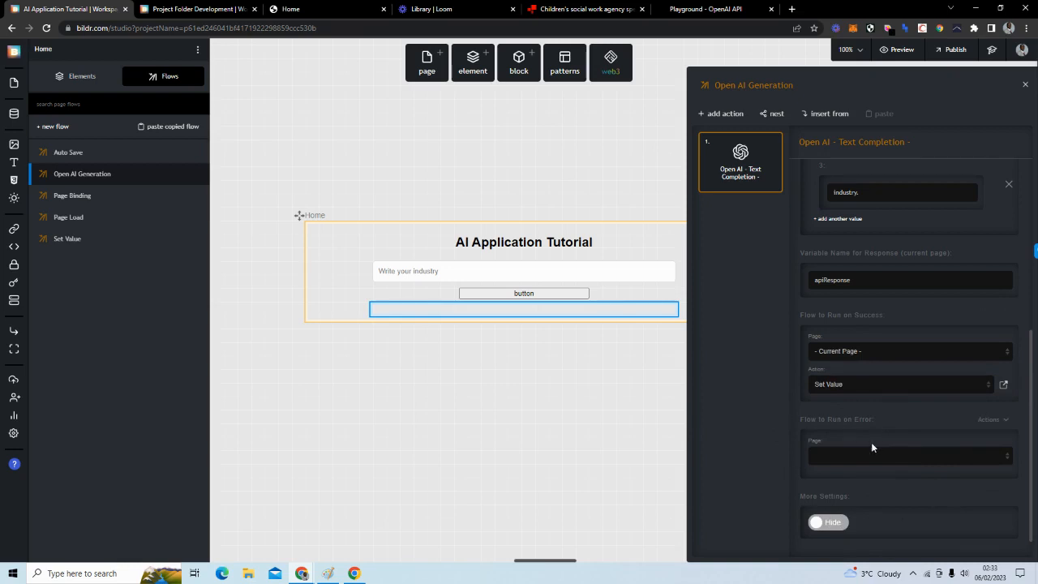
scroll(856, 375, up, 4)
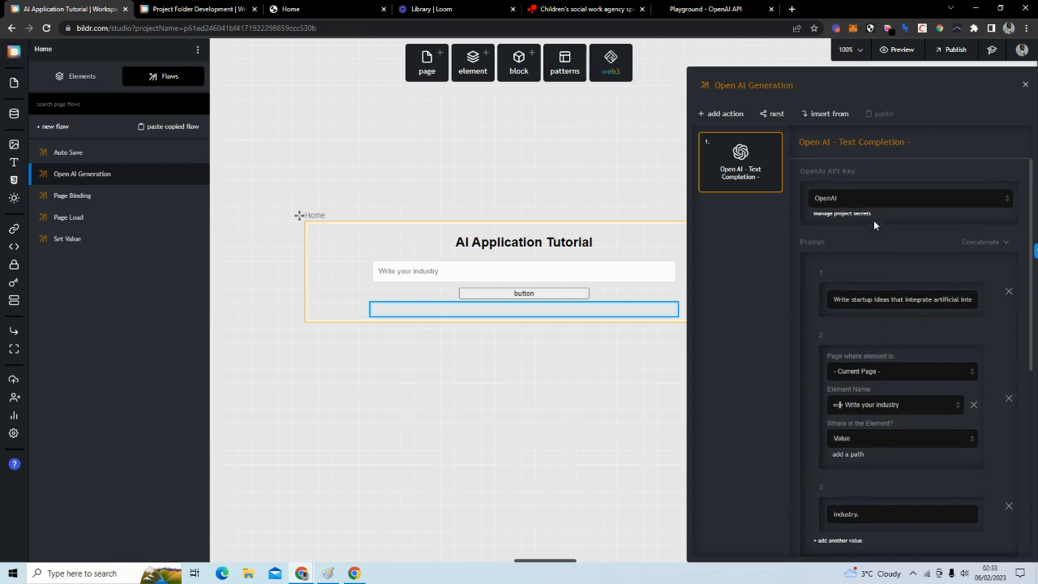
click(1026, 85)
click(94, 240)
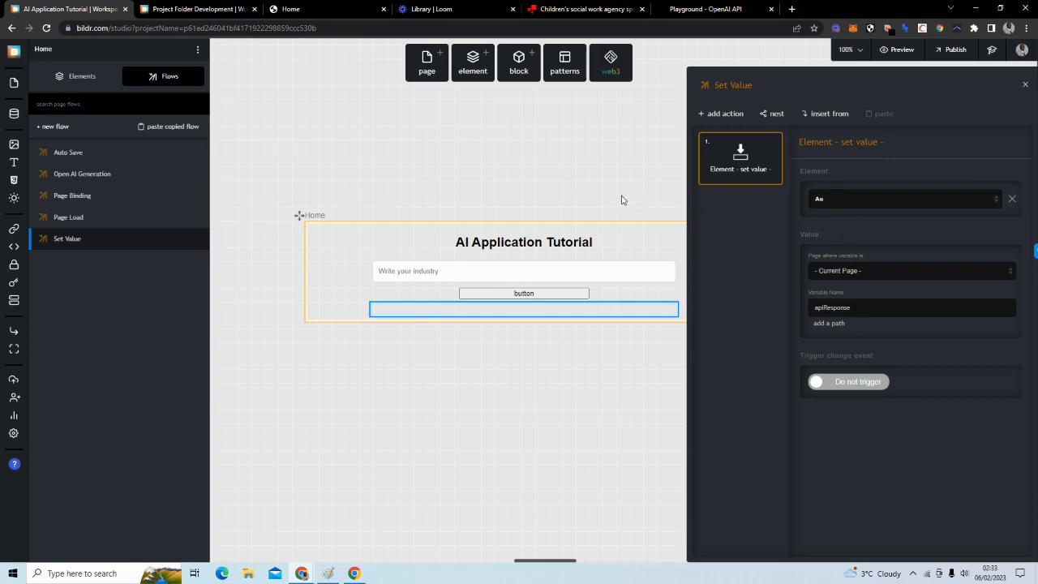
click(652, 175)
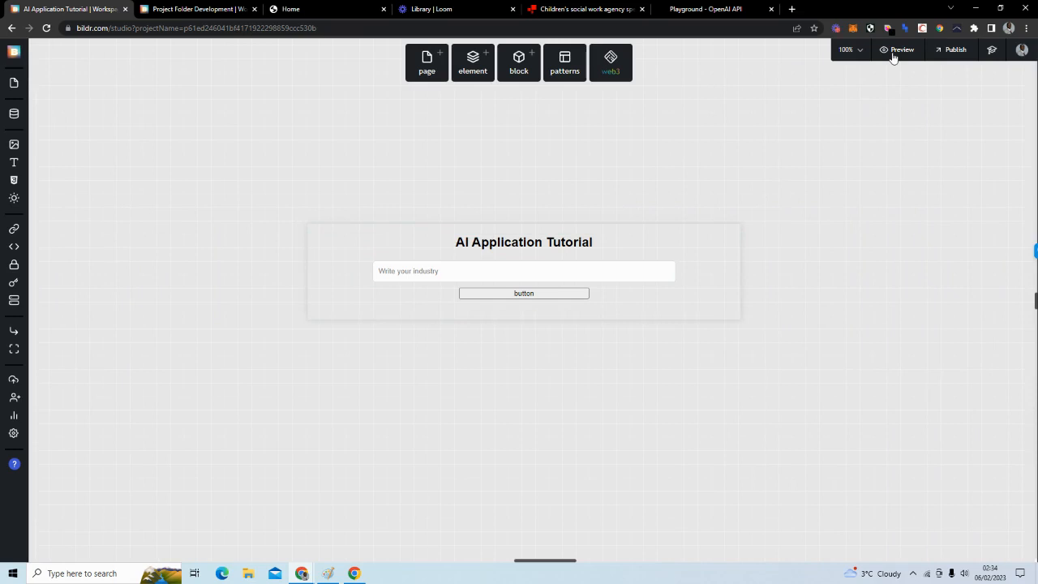
- Change the display text of the button below the industry input to "Generate"
click(571, 295)
click(861, 117)
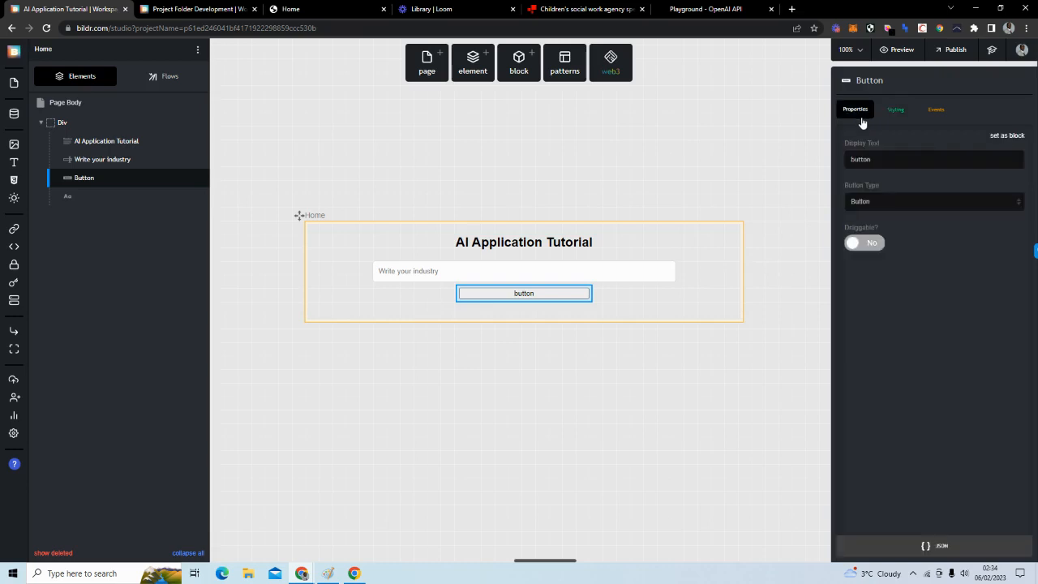
double_click(846, 159)
text(Generate)
- Set Home as the project's root landing page and open the live view
click(891, 51)
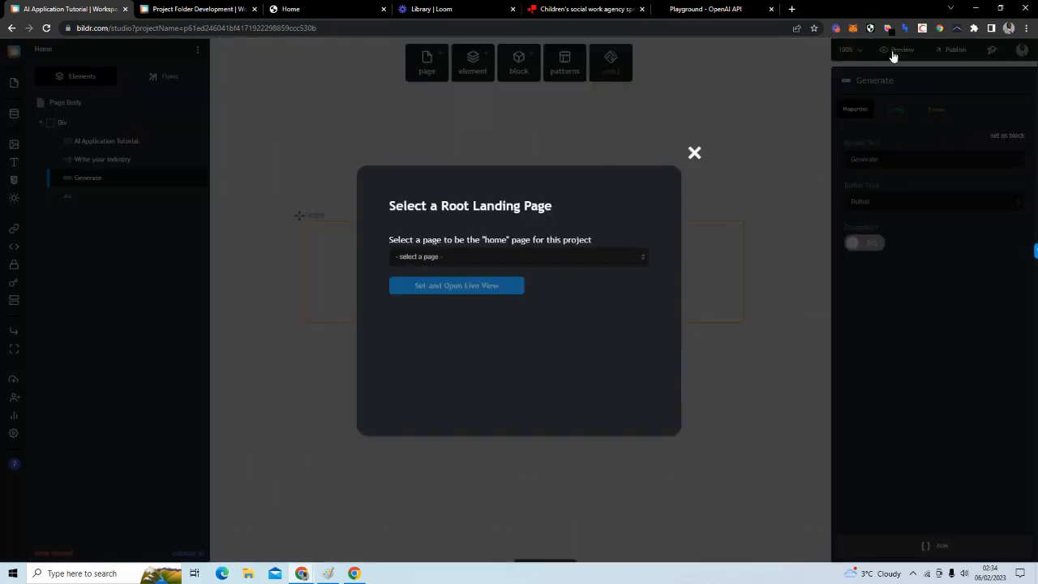
click(502, 257)
click(496, 278)
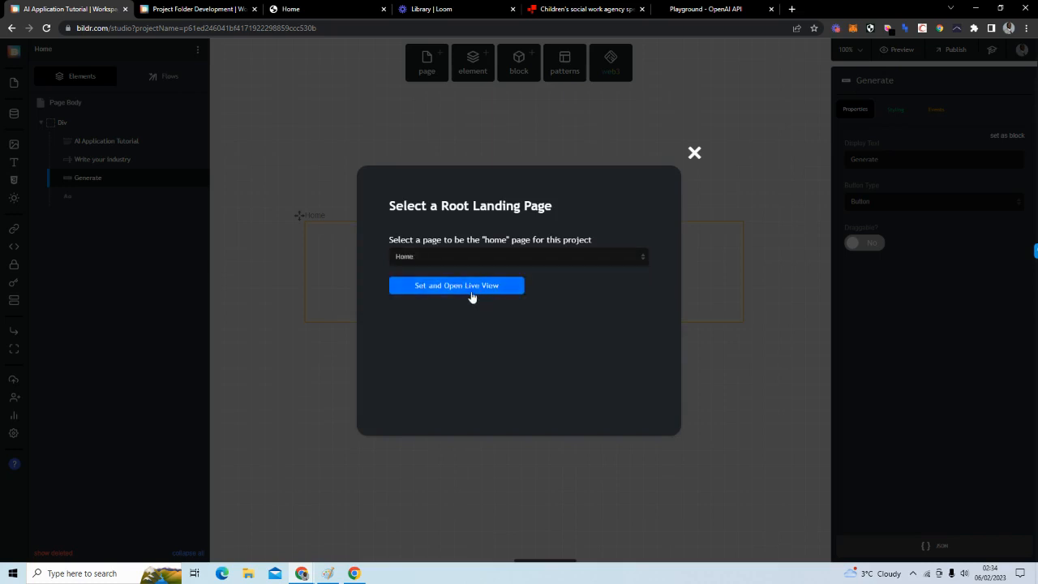
click(468, 288)
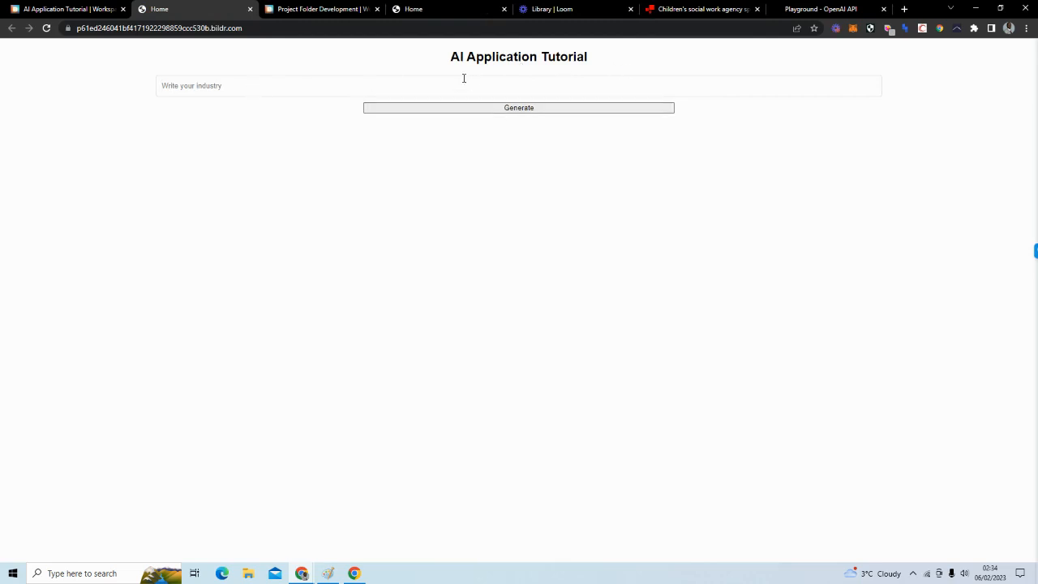
- Try to generate startup ideas for the industry "Sports" in the live view, and return to the Bildr studio
text(Sports)
click(491, 112)
click(90, 9)
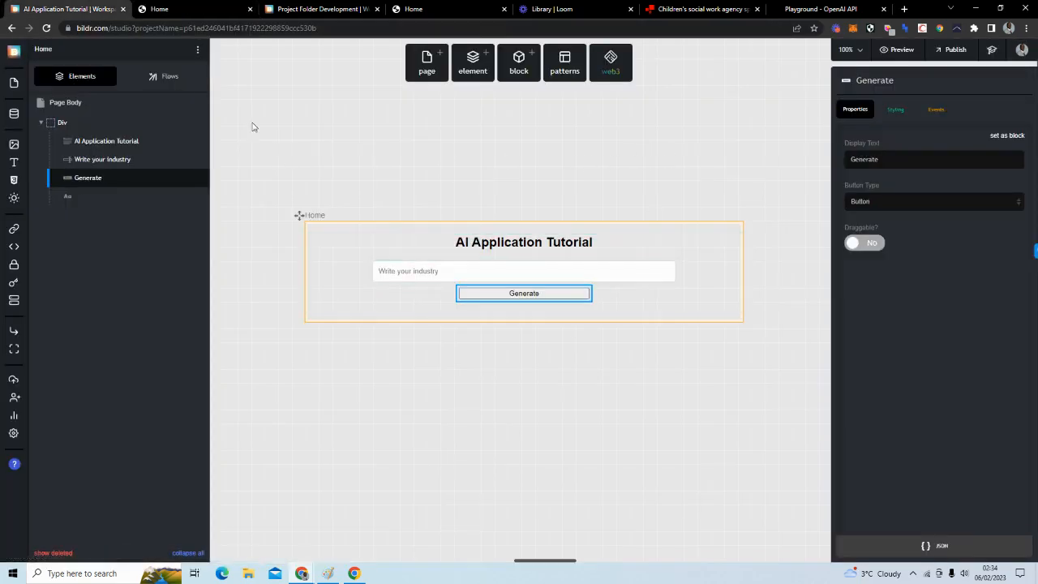
- Assign the Open AI Generation flow to the Generate button's click event
click(175, 81)
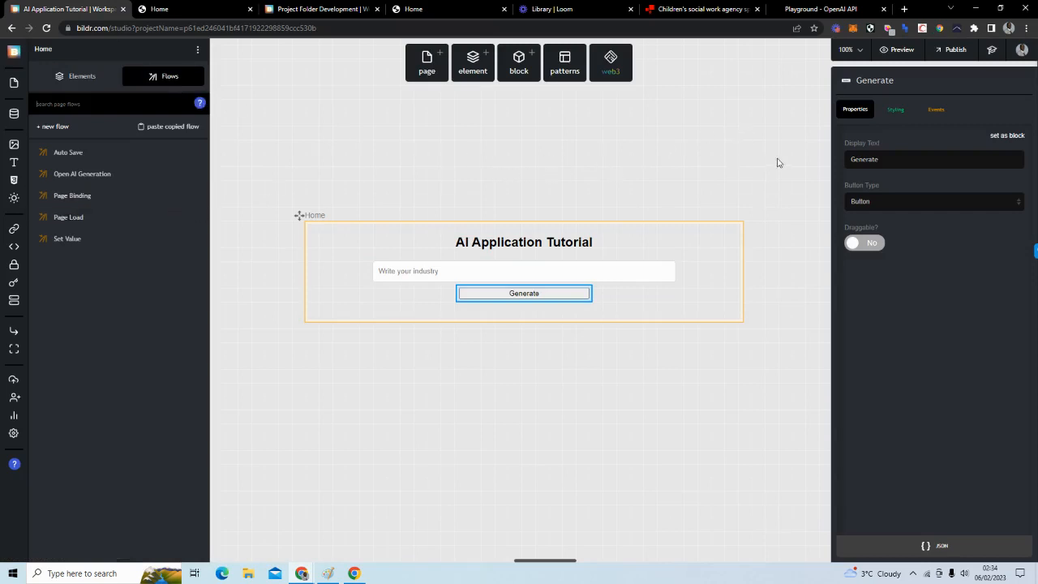
click(934, 110)
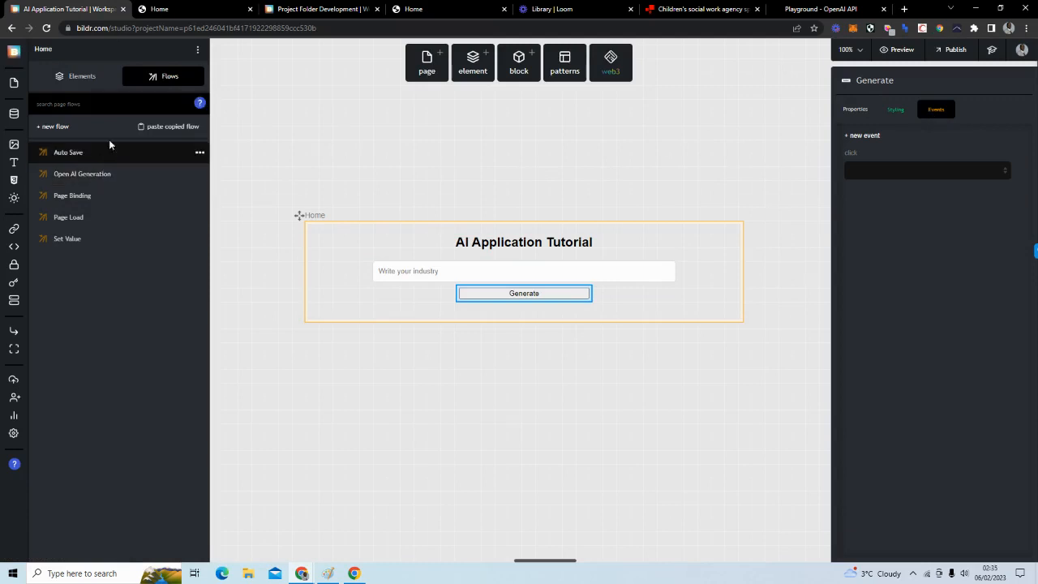
click(76, 81)
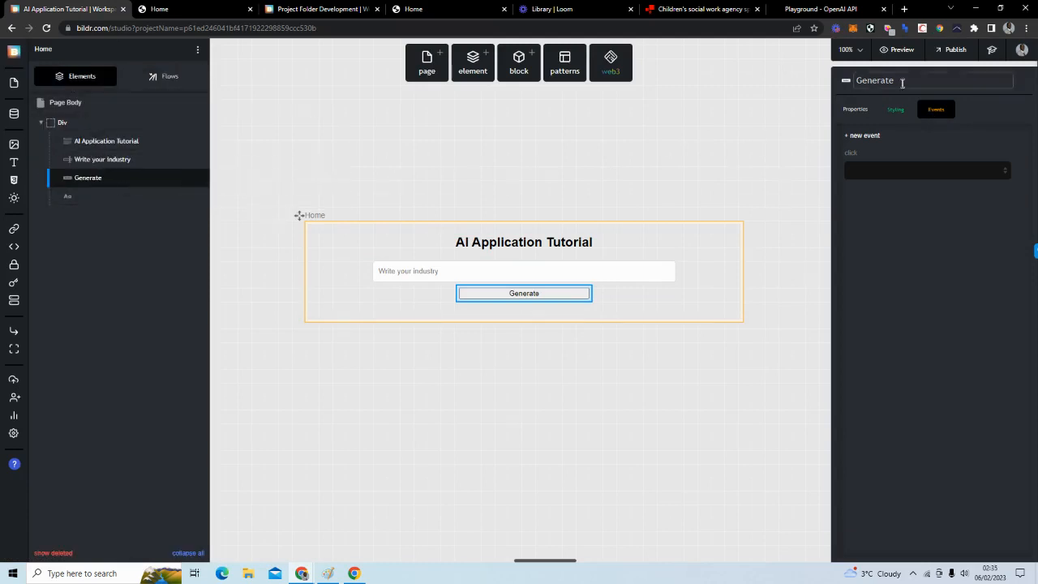
click(920, 170)
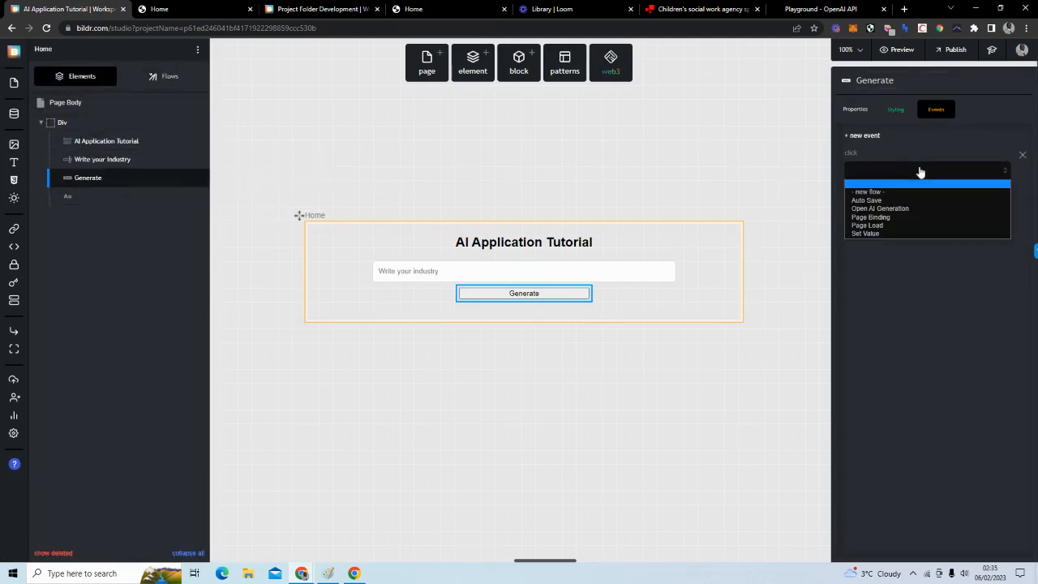
click(899, 209)
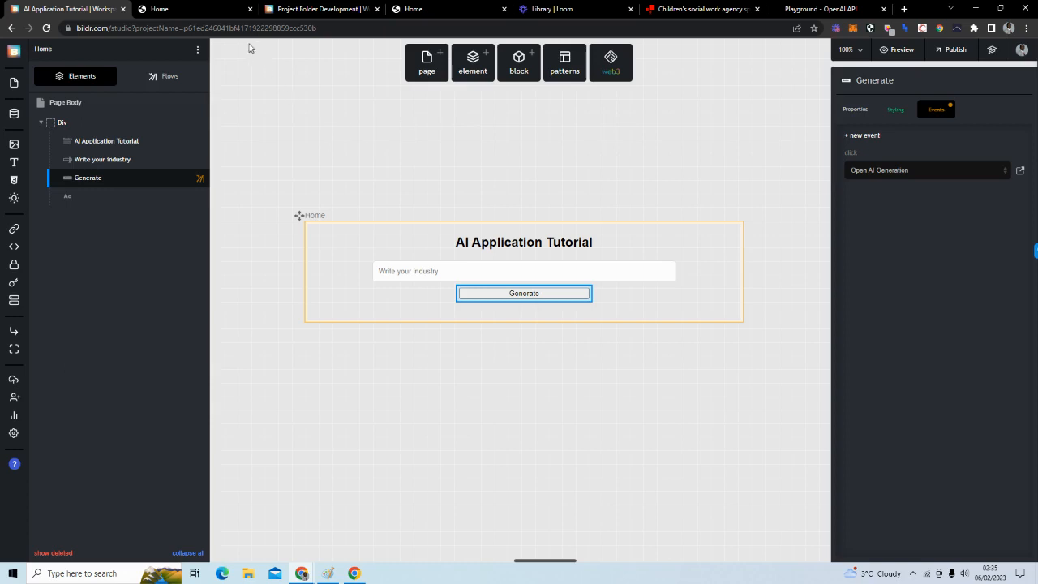
- Replace the old preview with a fresh one and generate startup ideas for the industry "Sports" in it
click(198, 11)
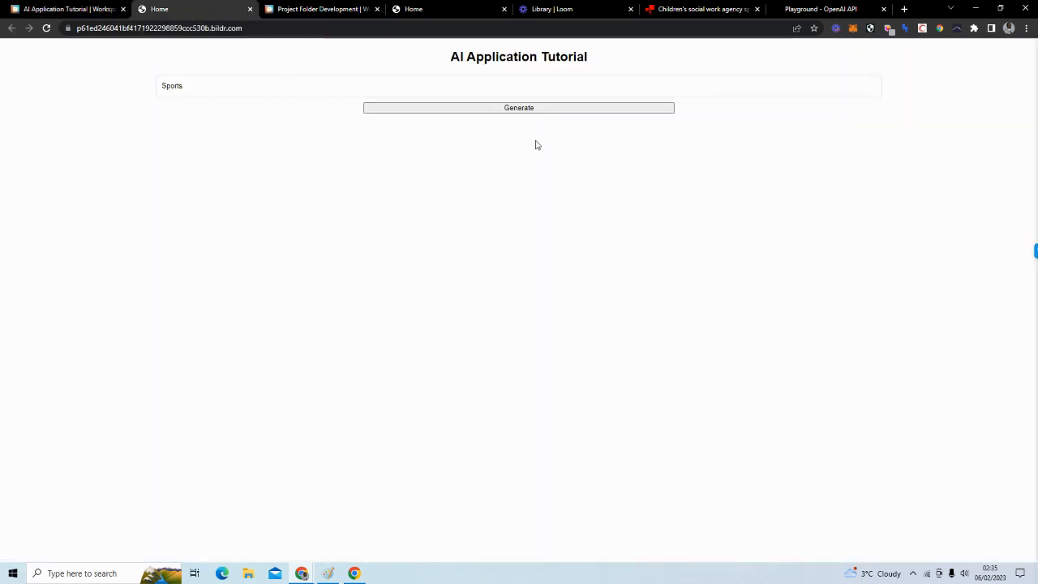
click(250, 9)
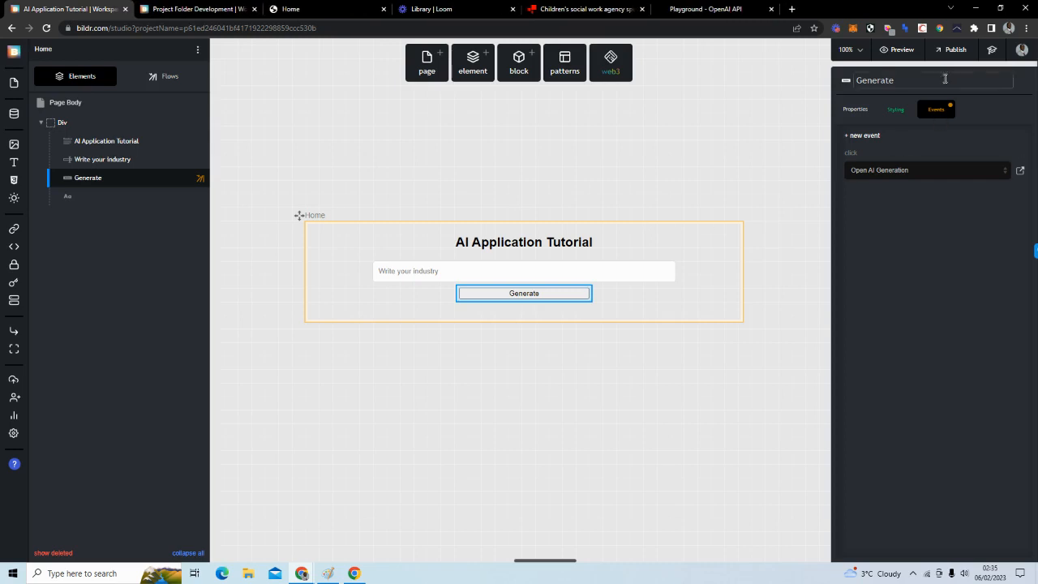
click(900, 51)
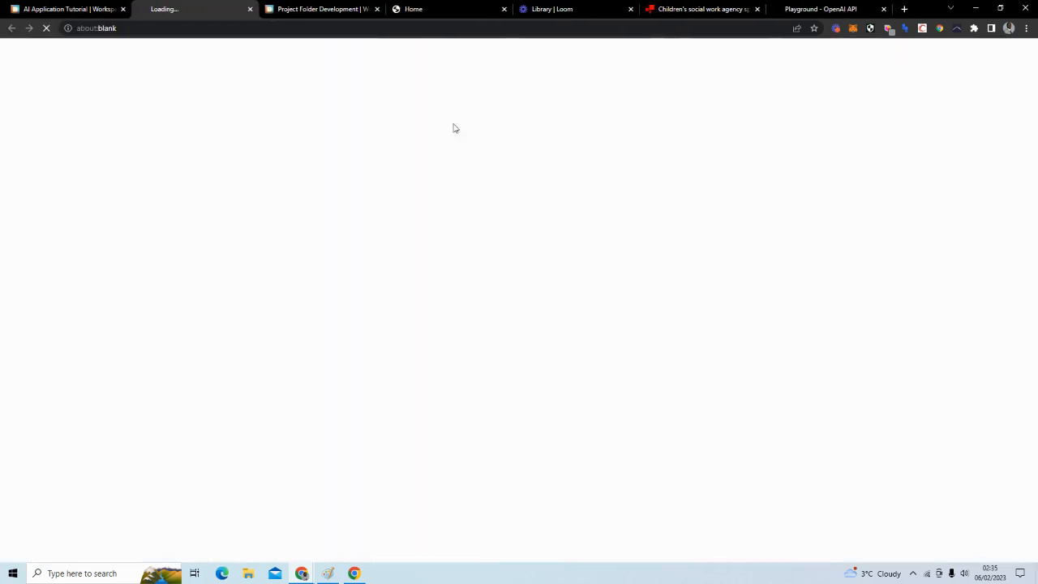
click(355, 89)
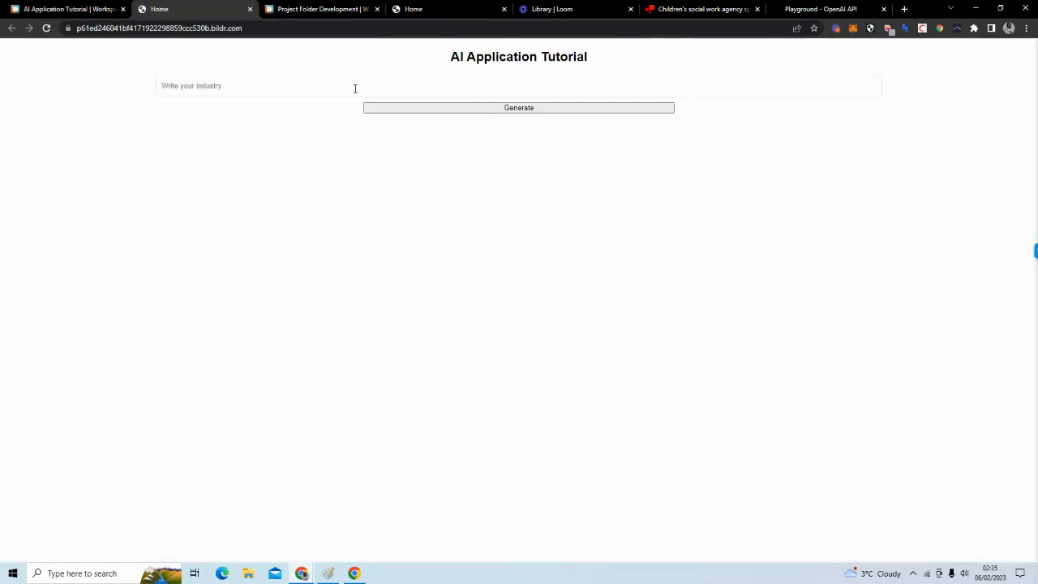
text(Sports)
click(492, 110)
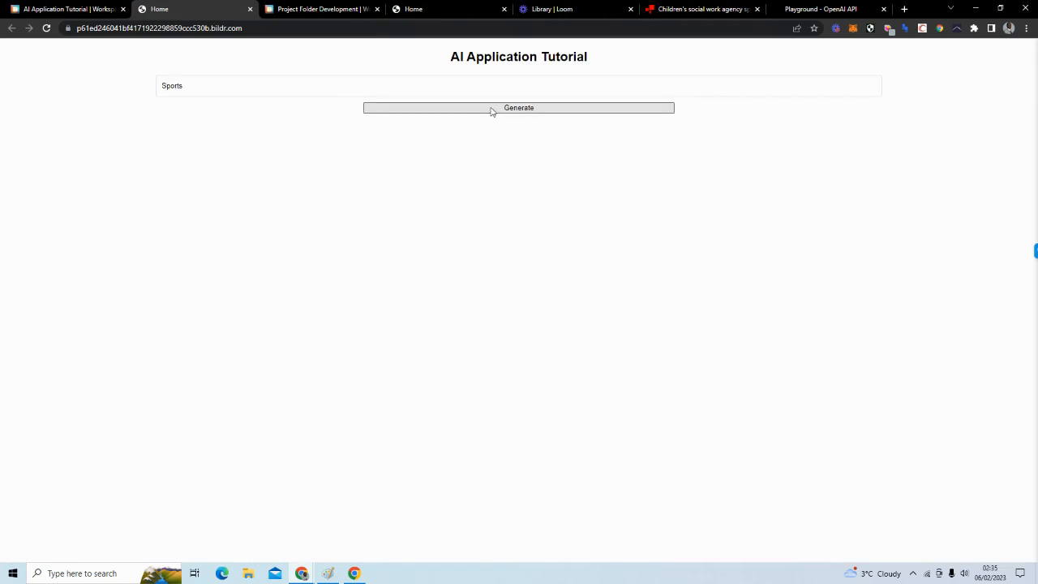